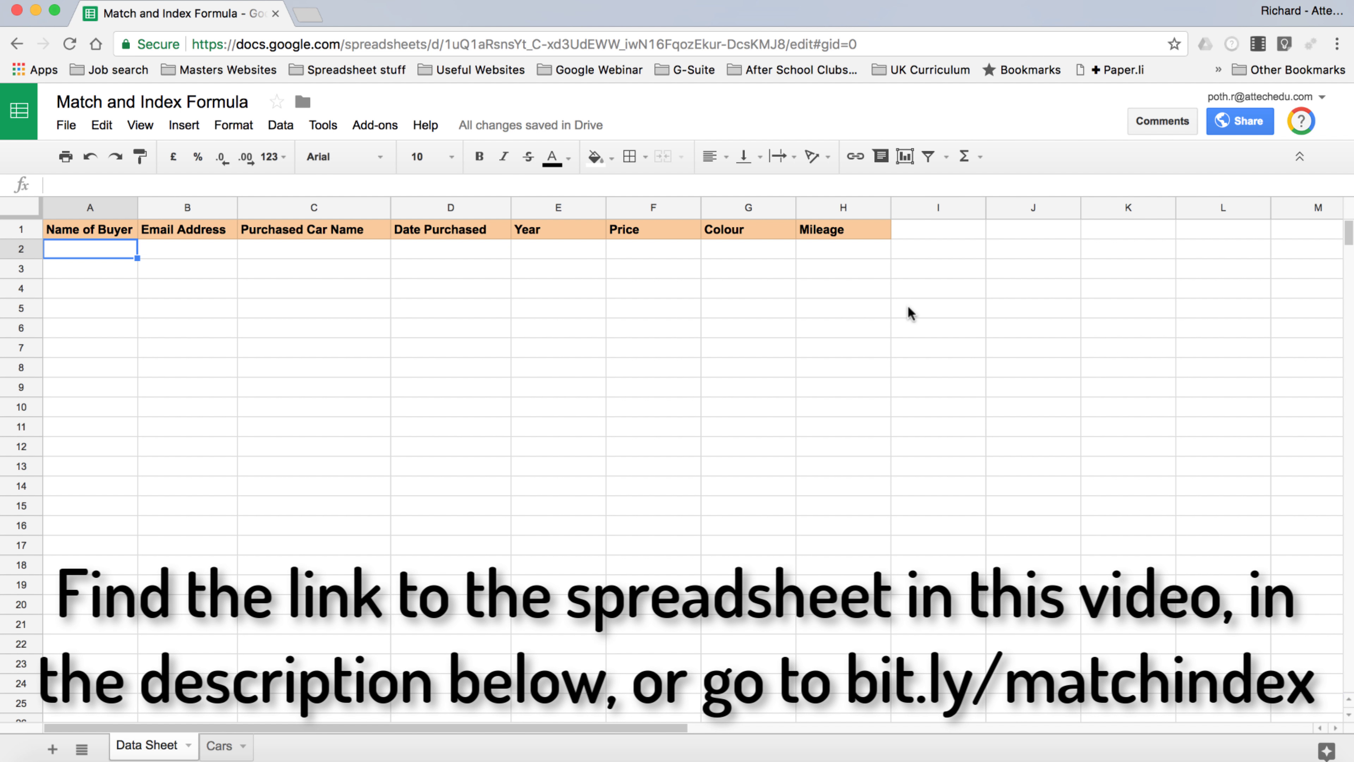
View the Cars sheet's car table, selecting the Ford Fiesta entry in A2
{"action": "left_click", "coordinate": [219, 746]}
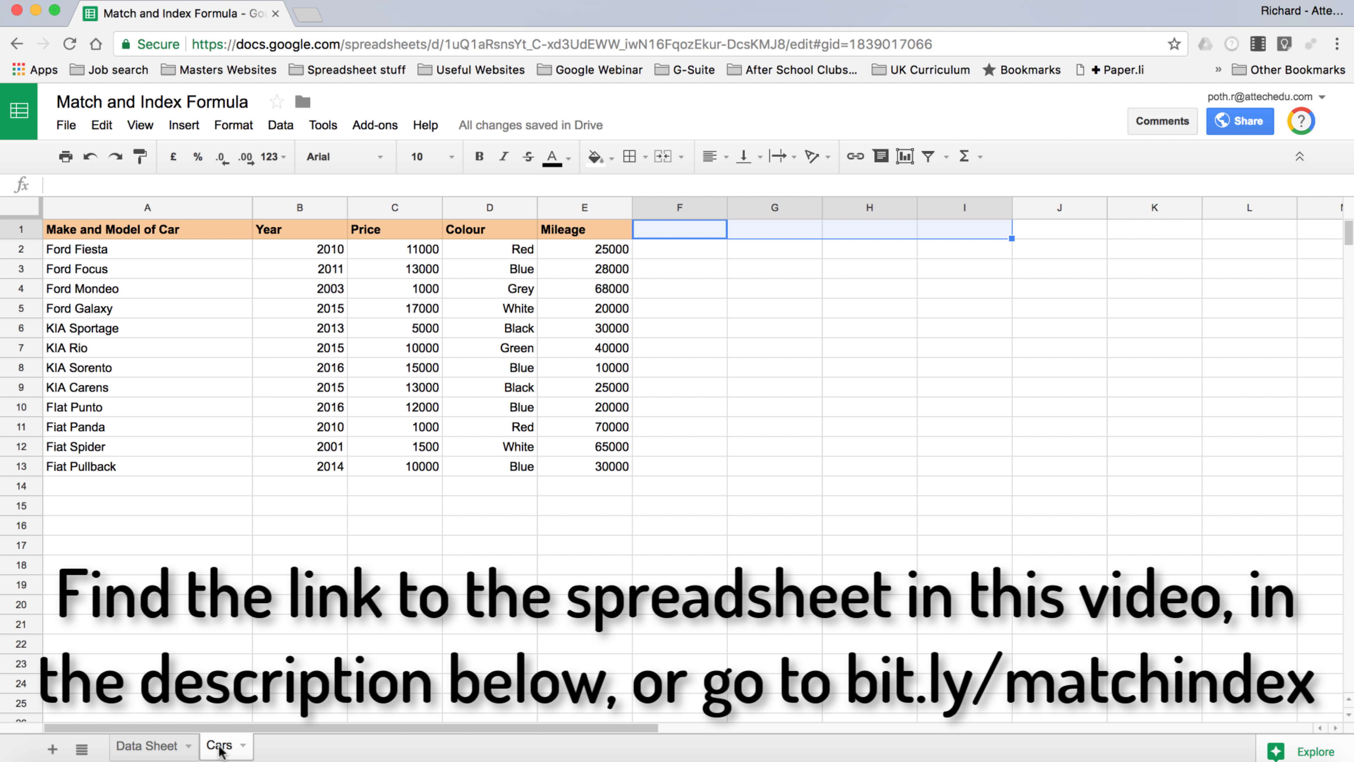
{"action": "left_click", "coordinate": [124, 248]}
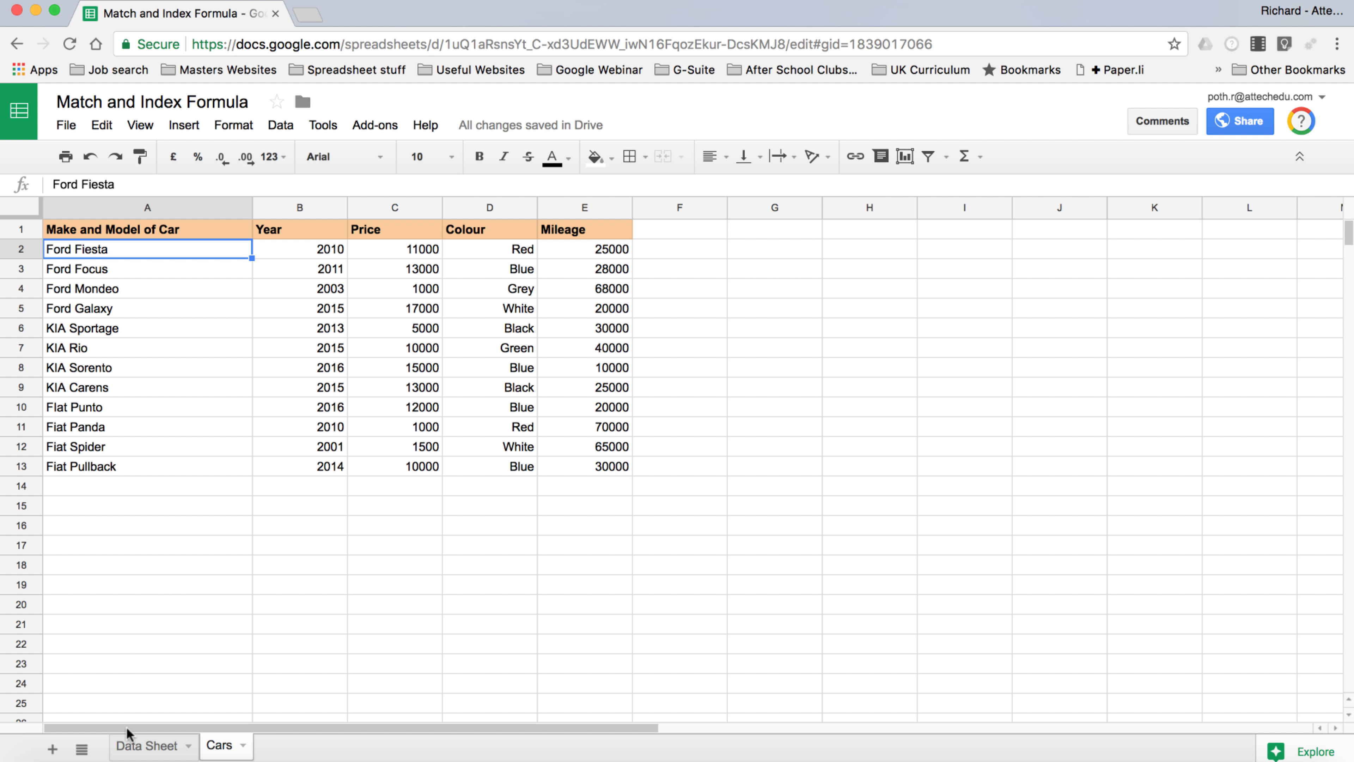
Enter the buyer's full name in A2 and their e-mail address in B2, autofitting column B
{"action": "left_click", "coordinate": [147, 749]}
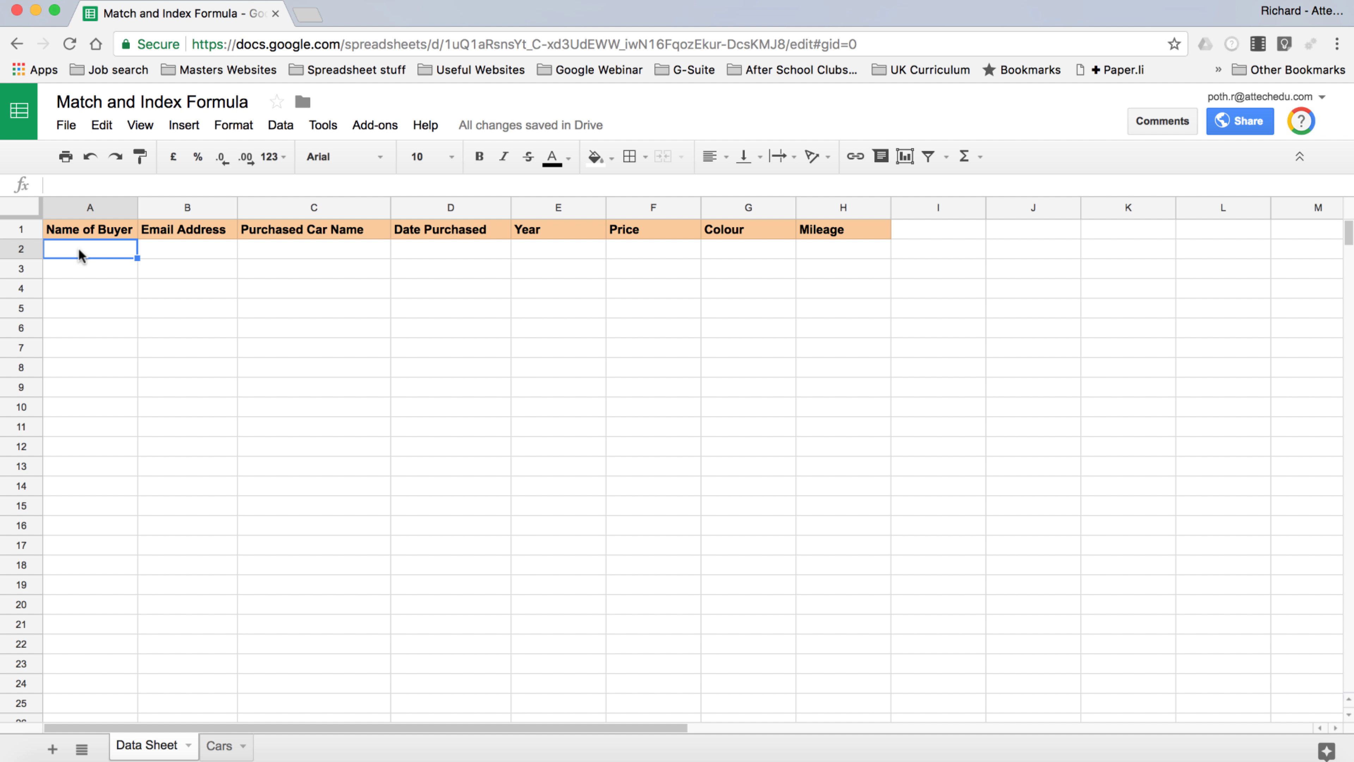
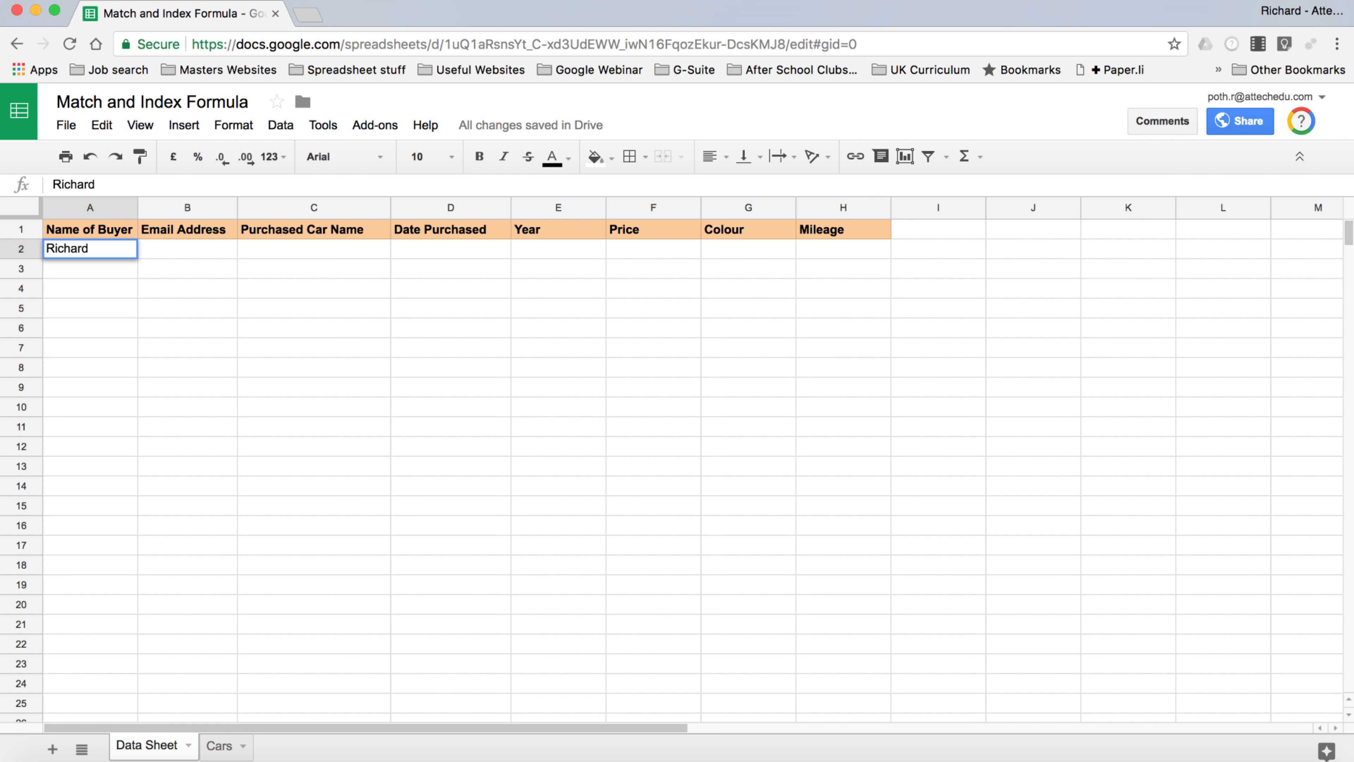
{"action": "key", "text": "Tab"}
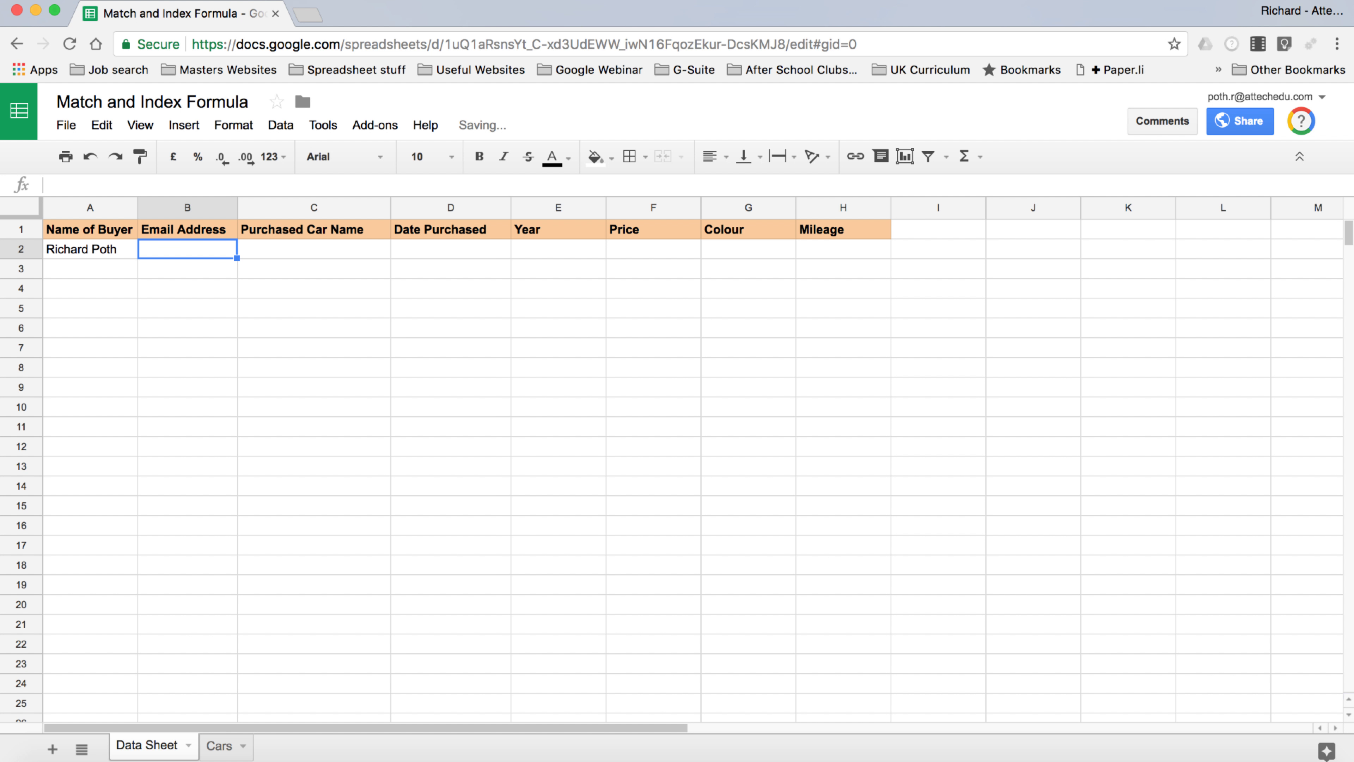
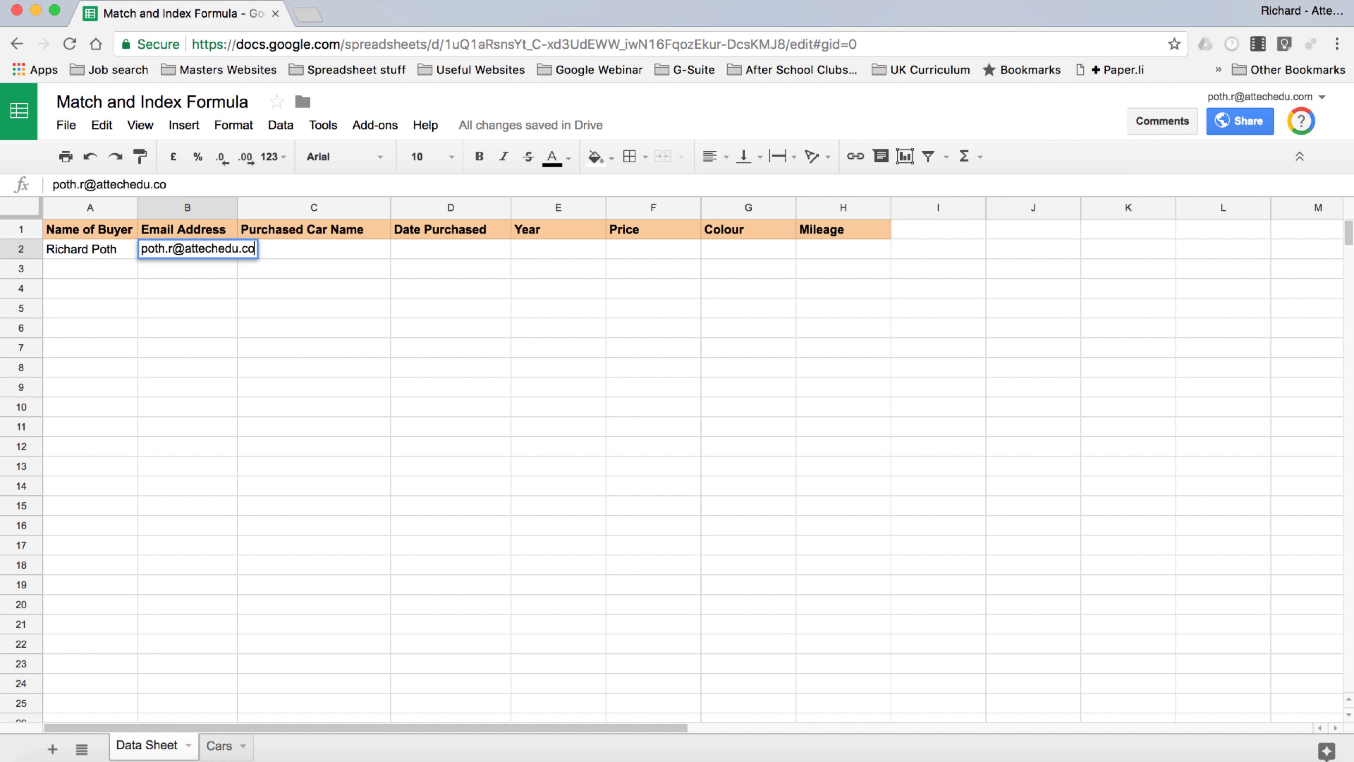
{"action": "double_click", "coordinate": [237, 207]}
{"action": "left_click", "coordinate": [352, 251]}
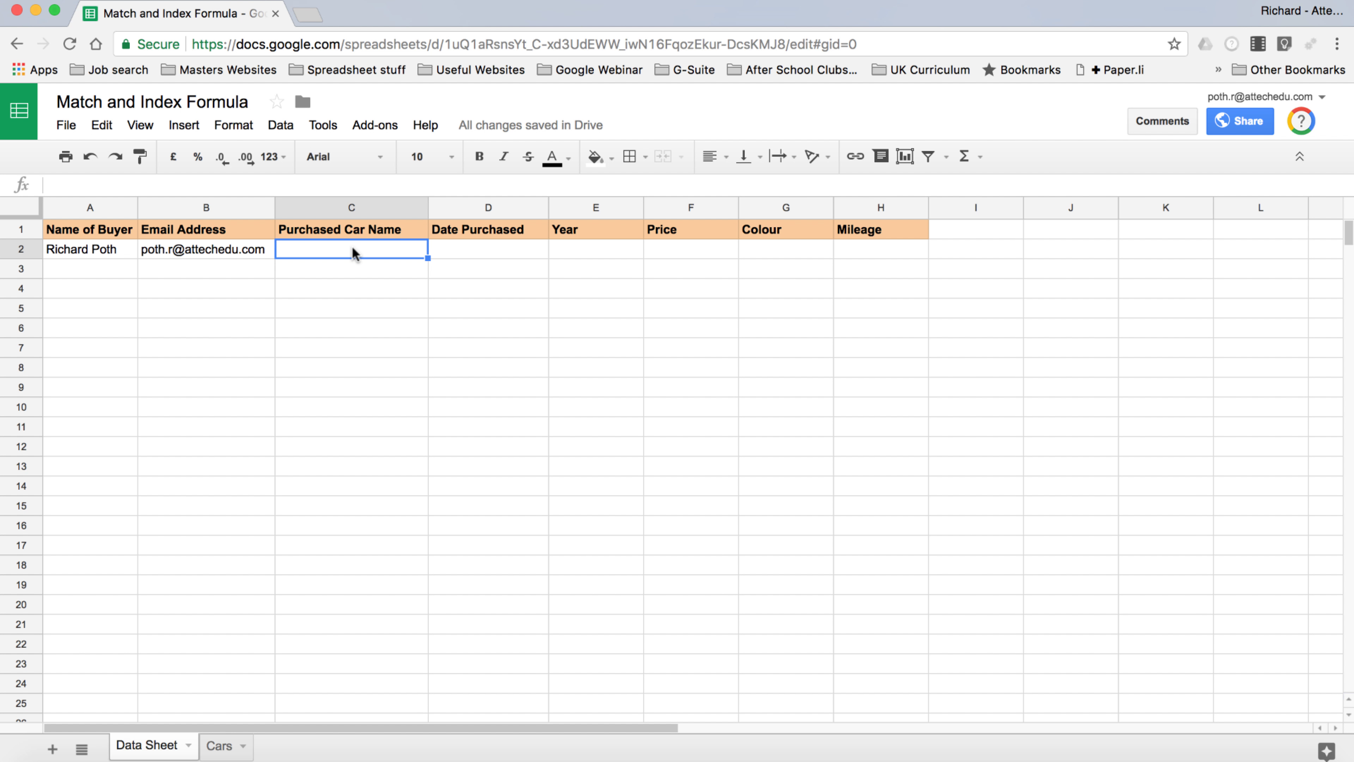
Select columns A through E holding the Cars sheet's car table
{"action": "left_click", "coordinate": [488, 367]}
{"action": "left_click", "coordinate": [280, 125]}
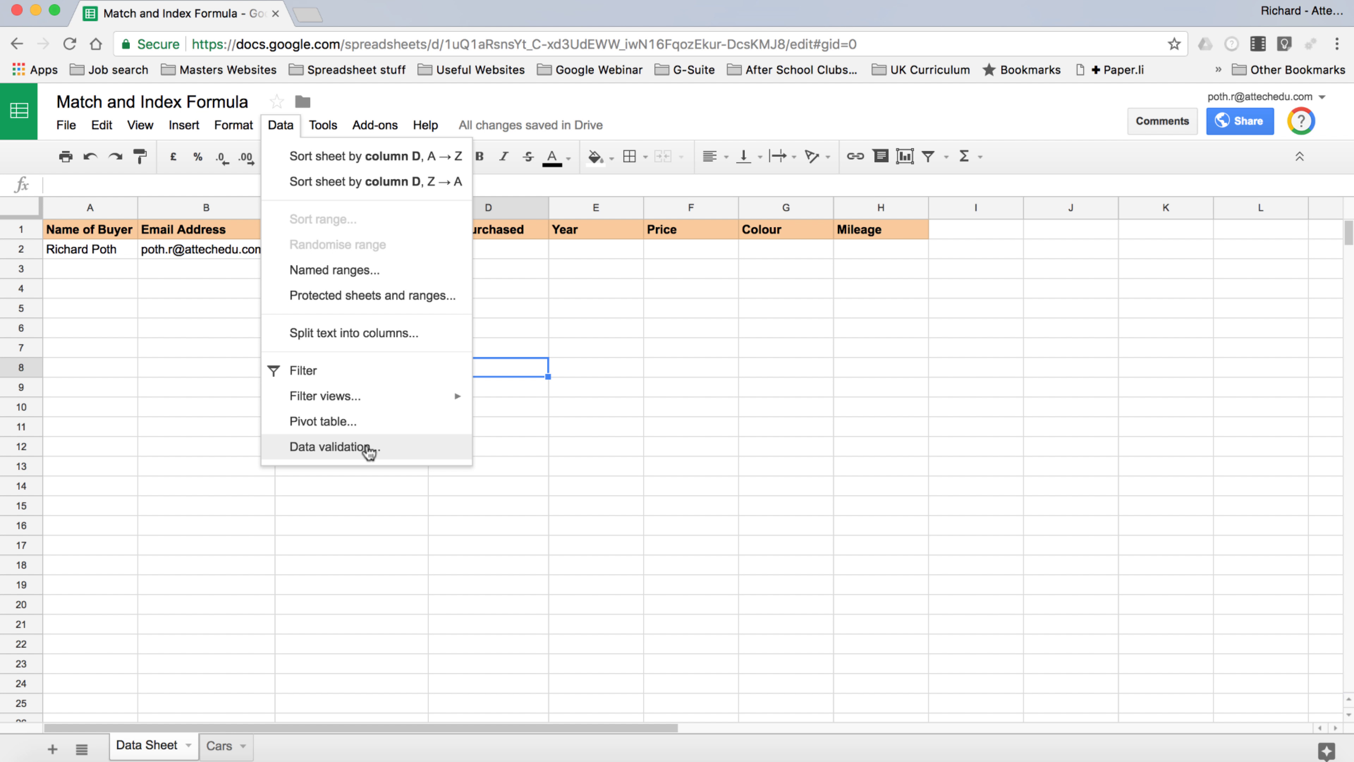
{"action": "left_click", "coordinate": [535, 411]}
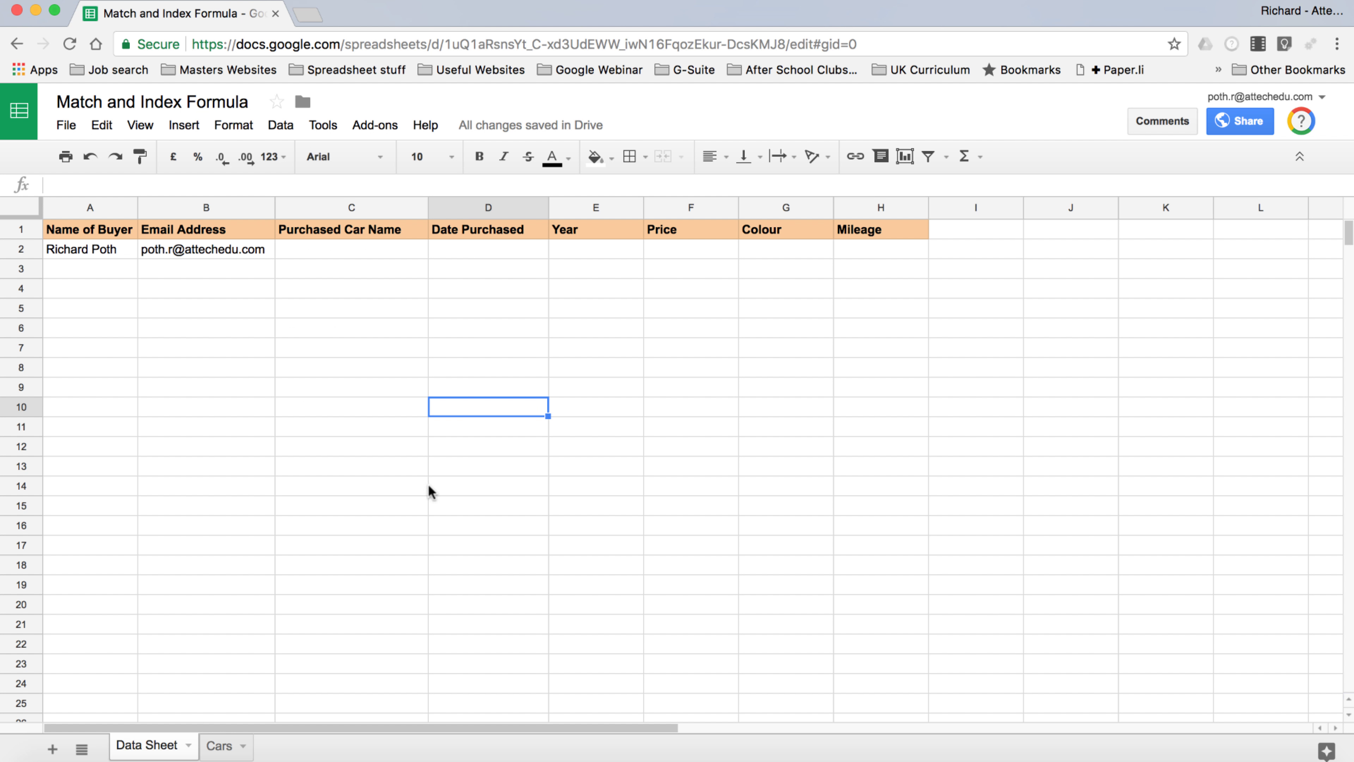
{"action": "left_click", "coordinate": [221, 746]}
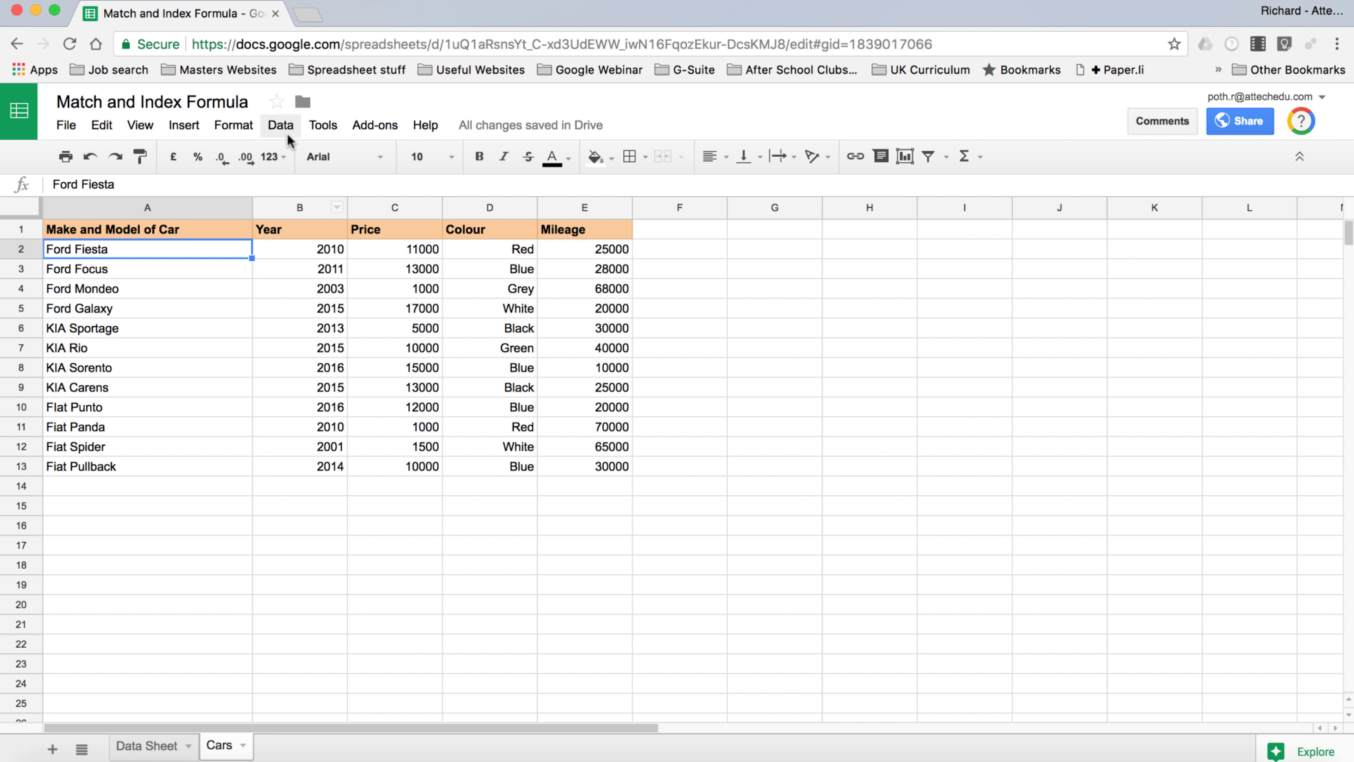
{"action": "left_click", "coordinate": [90, 230]}
{"action": "left_click_drag", "start_coordinate": [289, 253], "coordinate": [605, 465]}
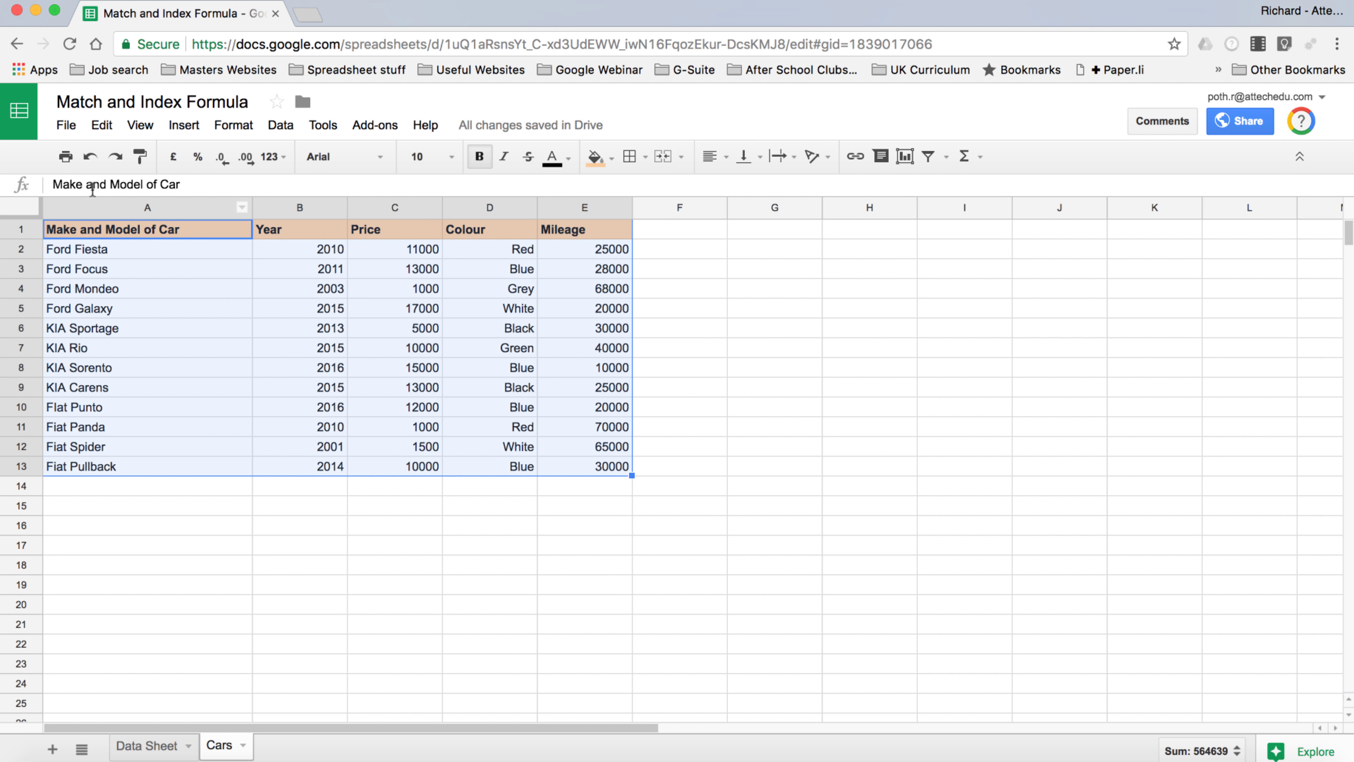
{"action": "left_click", "coordinate": [142, 207]}
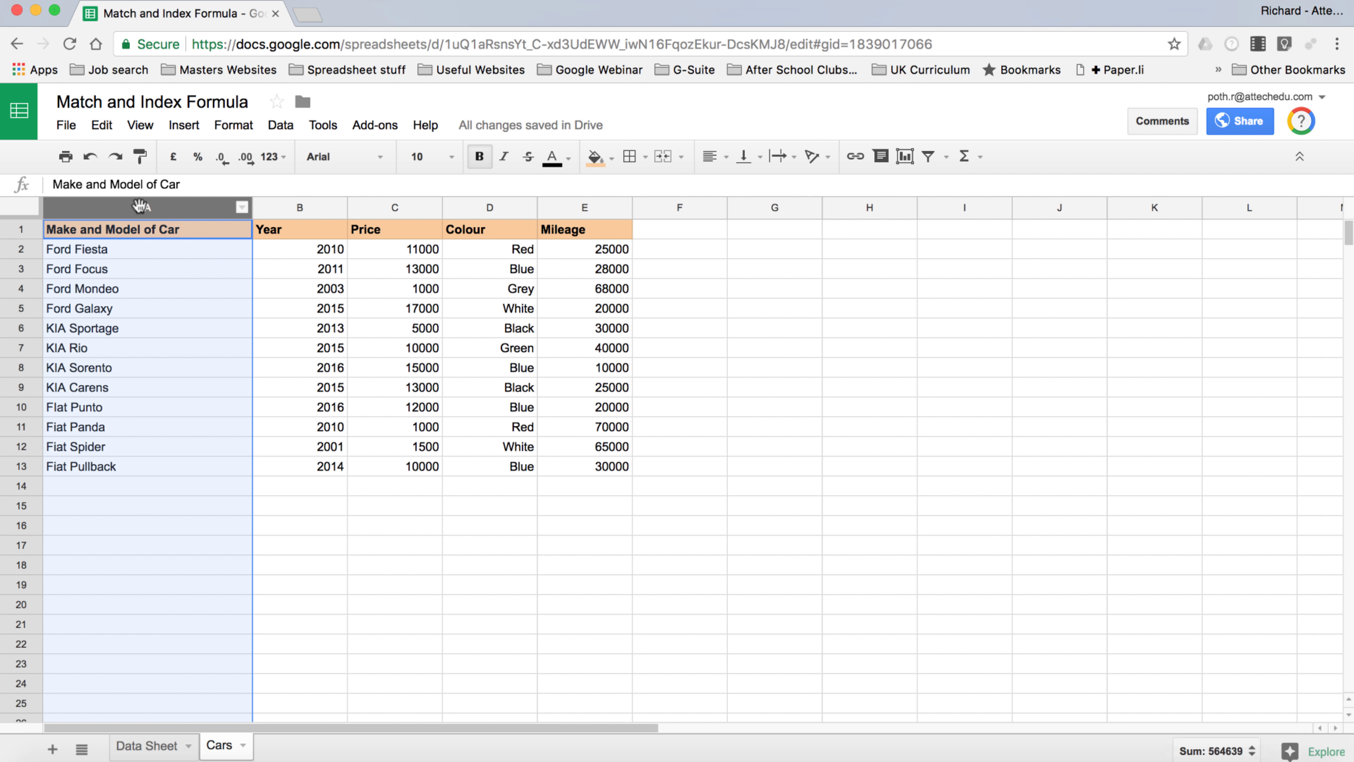
{"action": "left_click", "coordinate": [587, 208], "text": "shift"}
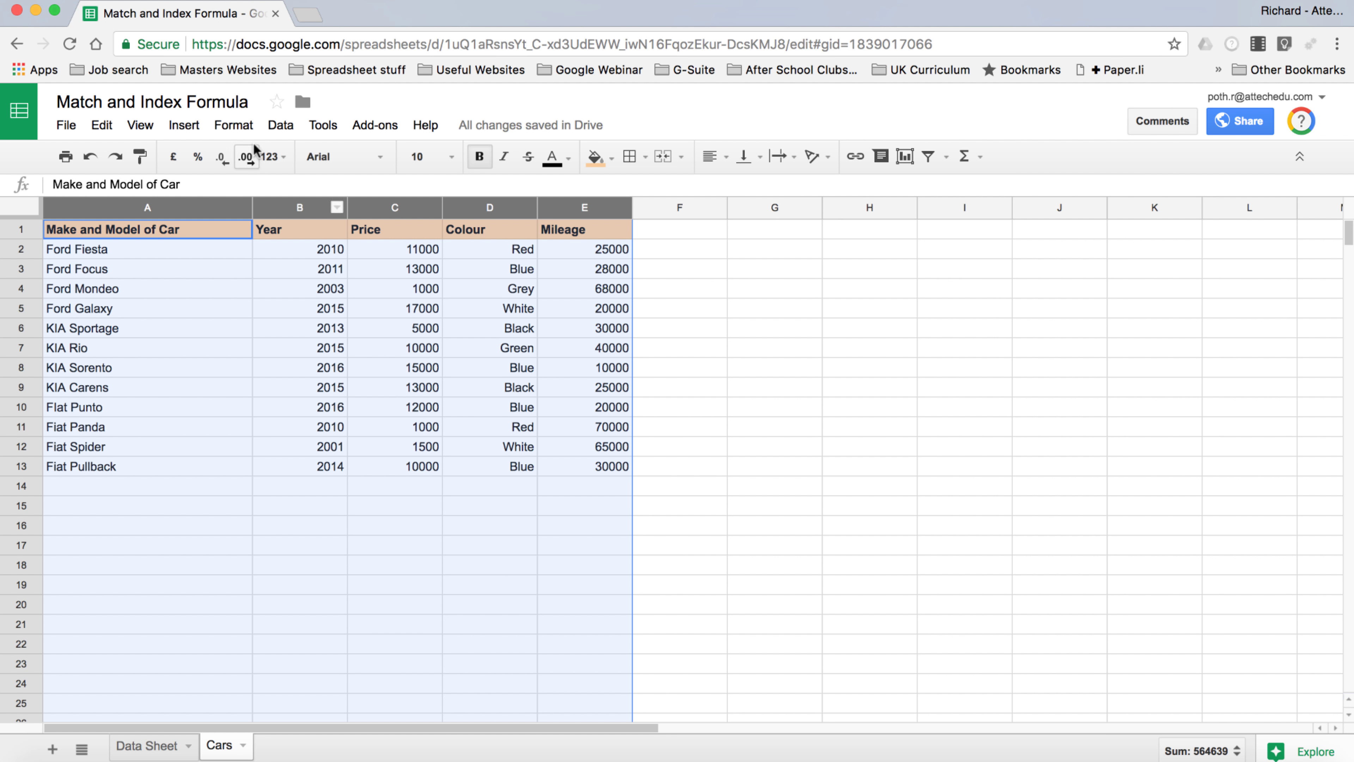
Sort the Cars range A→Z by Make and Model of Car, treating row 1 as a header
{"action": "left_click", "coordinate": [282, 126]}
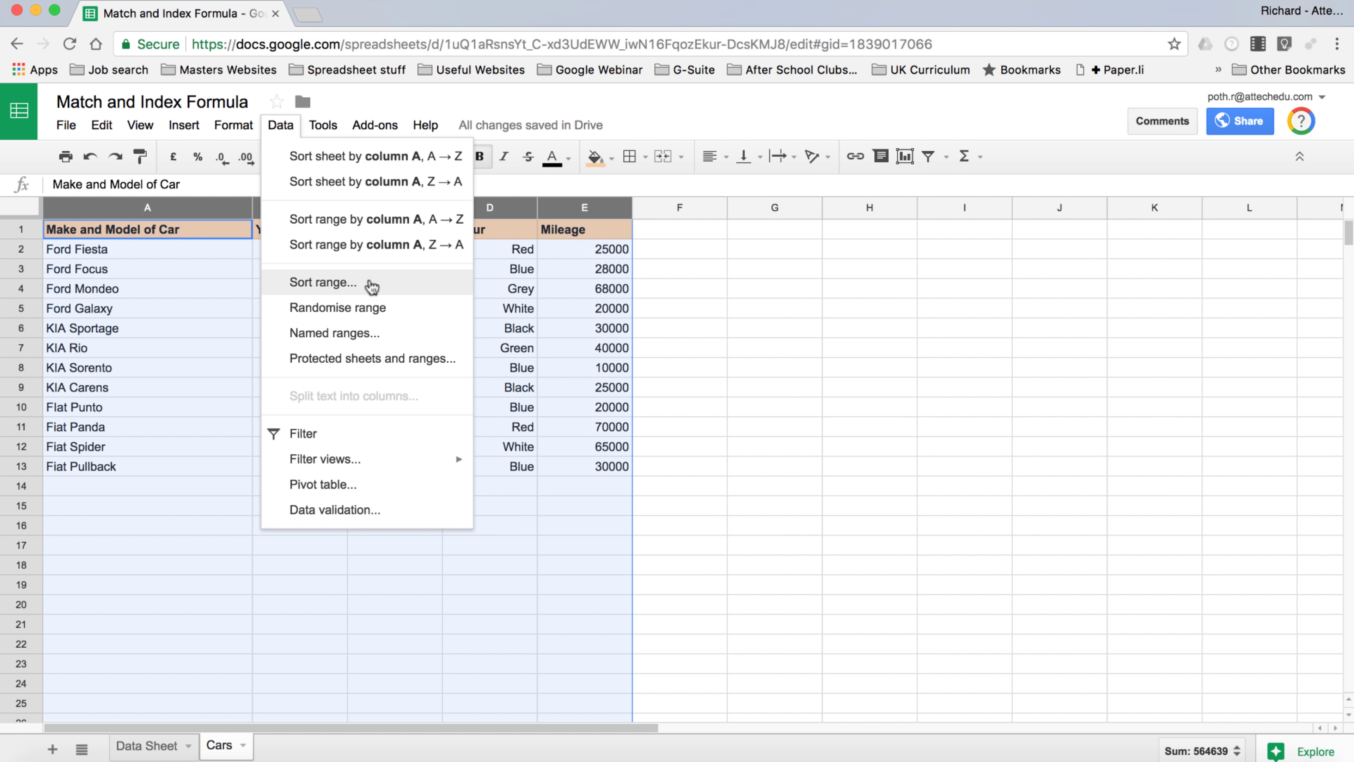
{"action": "left_click", "coordinate": [371, 285]}
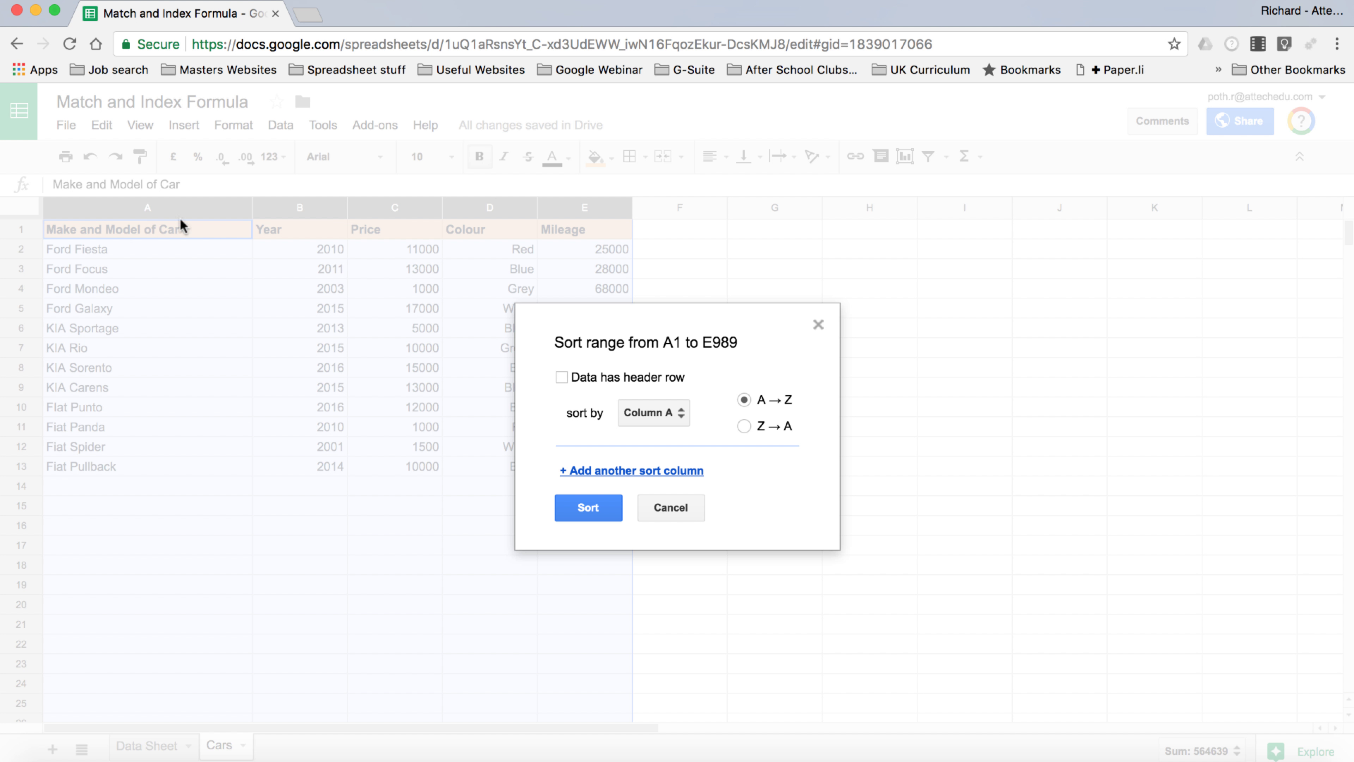
{"action": "left_click", "coordinate": [561, 377]}
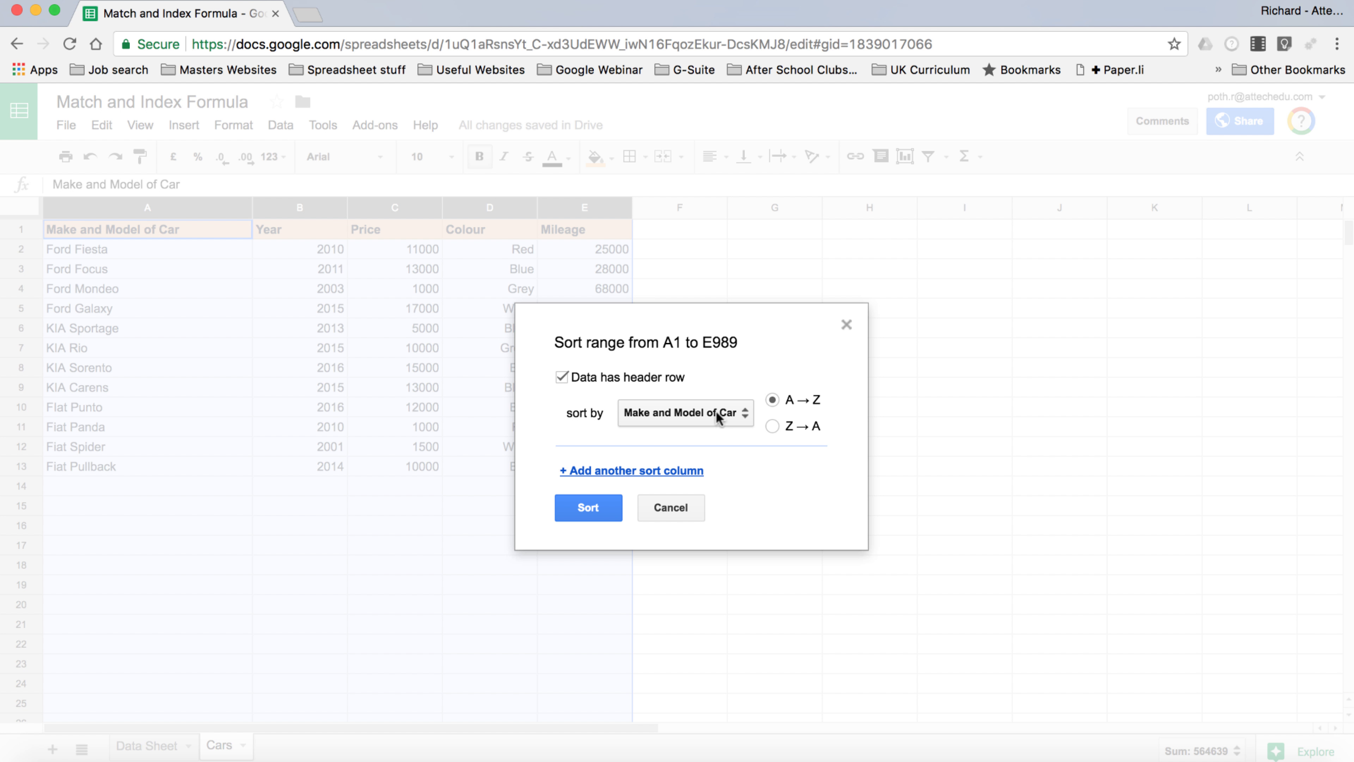
{"action": "left_click", "coordinate": [744, 416]}
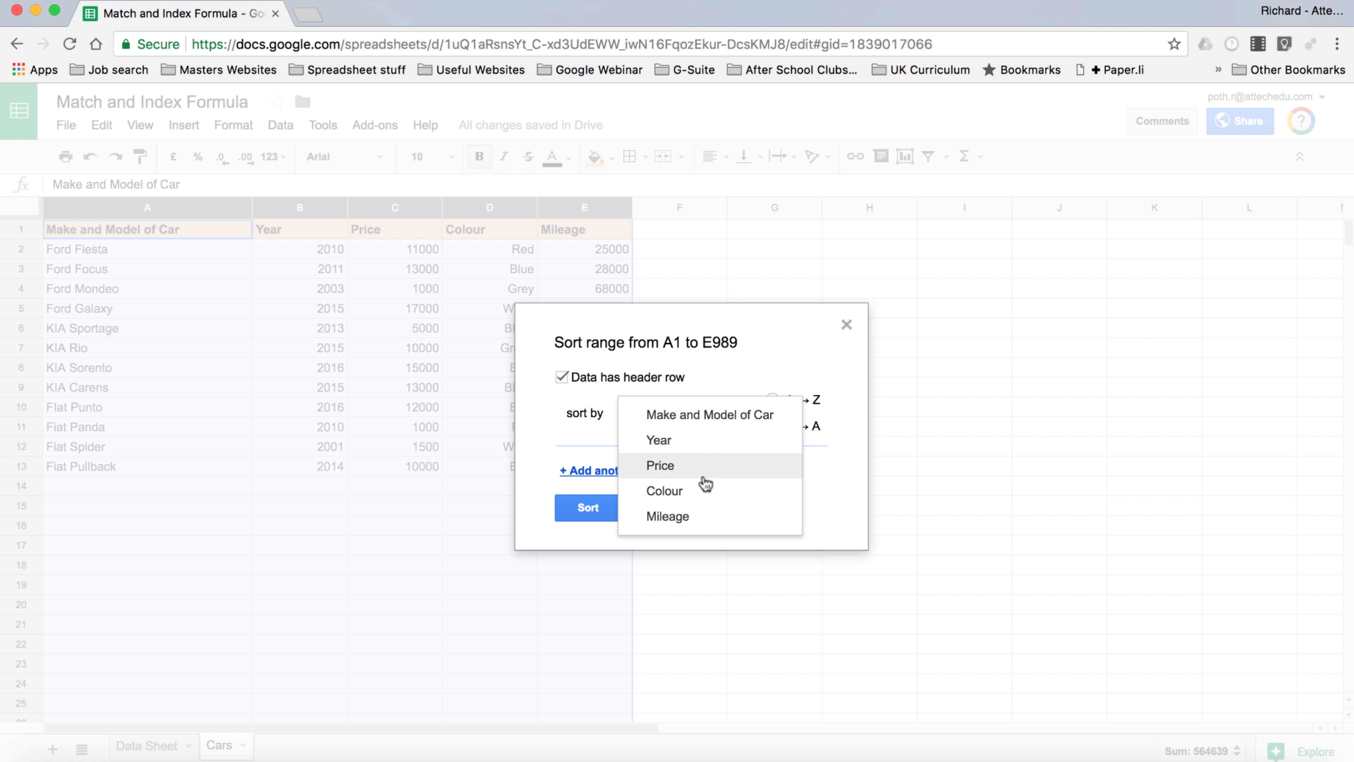
{"action": "left_click", "coordinate": [735, 370]}
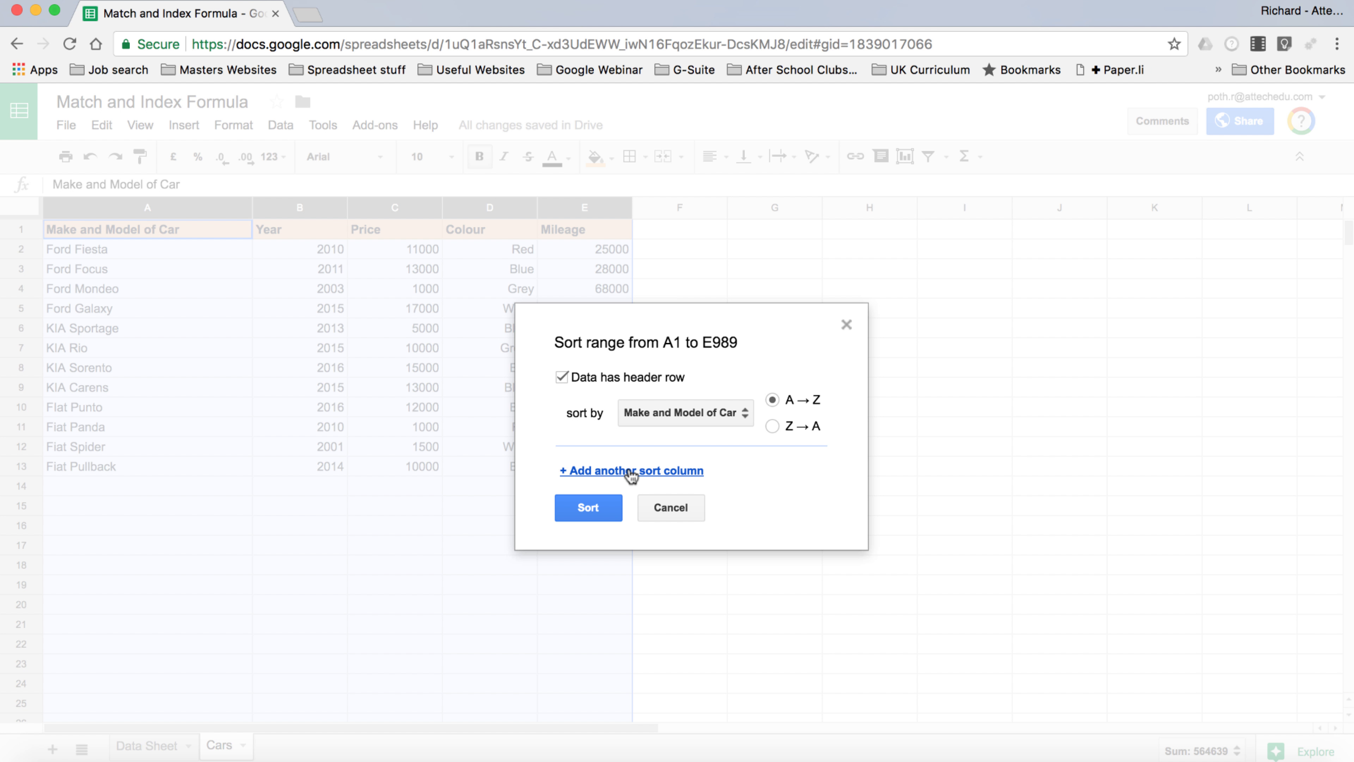
{"action": "left_click", "coordinate": [587, 510]}
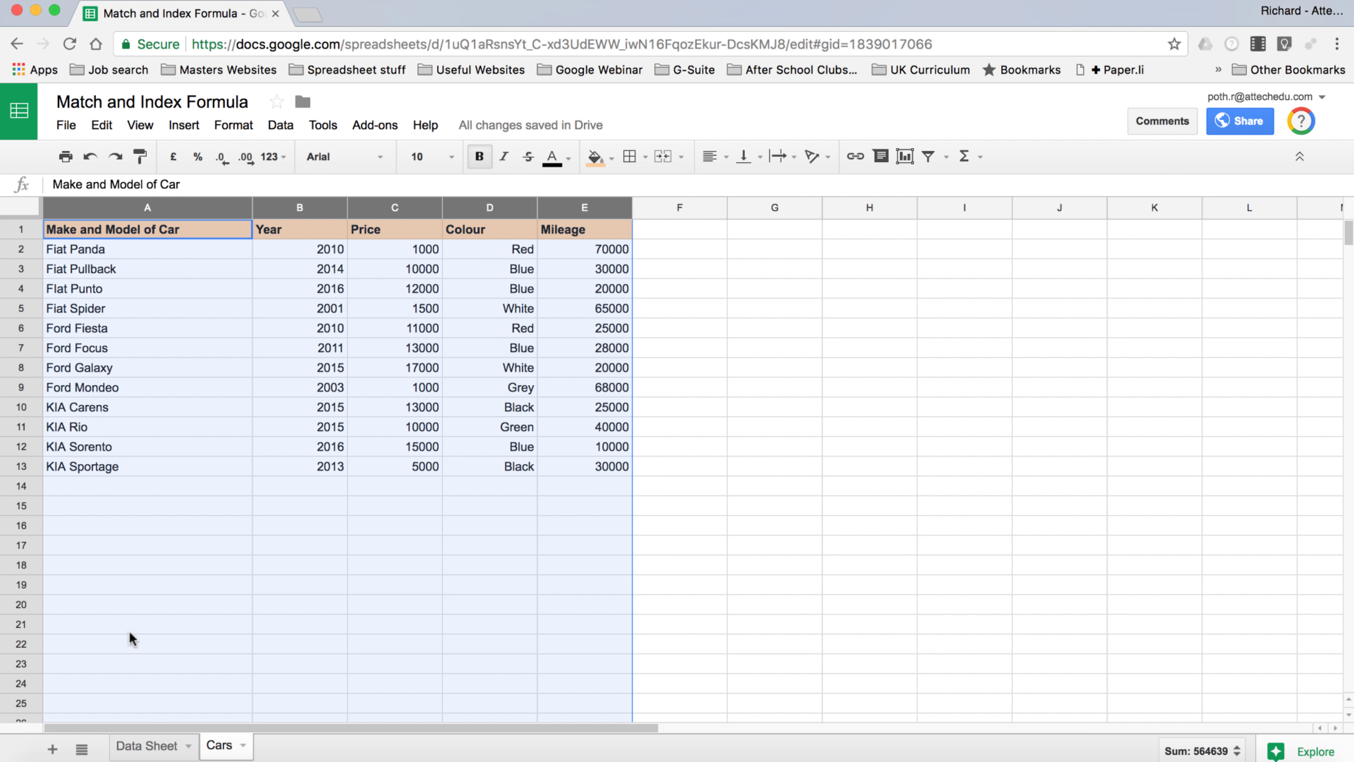
Start data validation on Data Sheet C2 using List from a range, ready to pick the source
{"action": "left_click", "coordinate": [151, 746]}
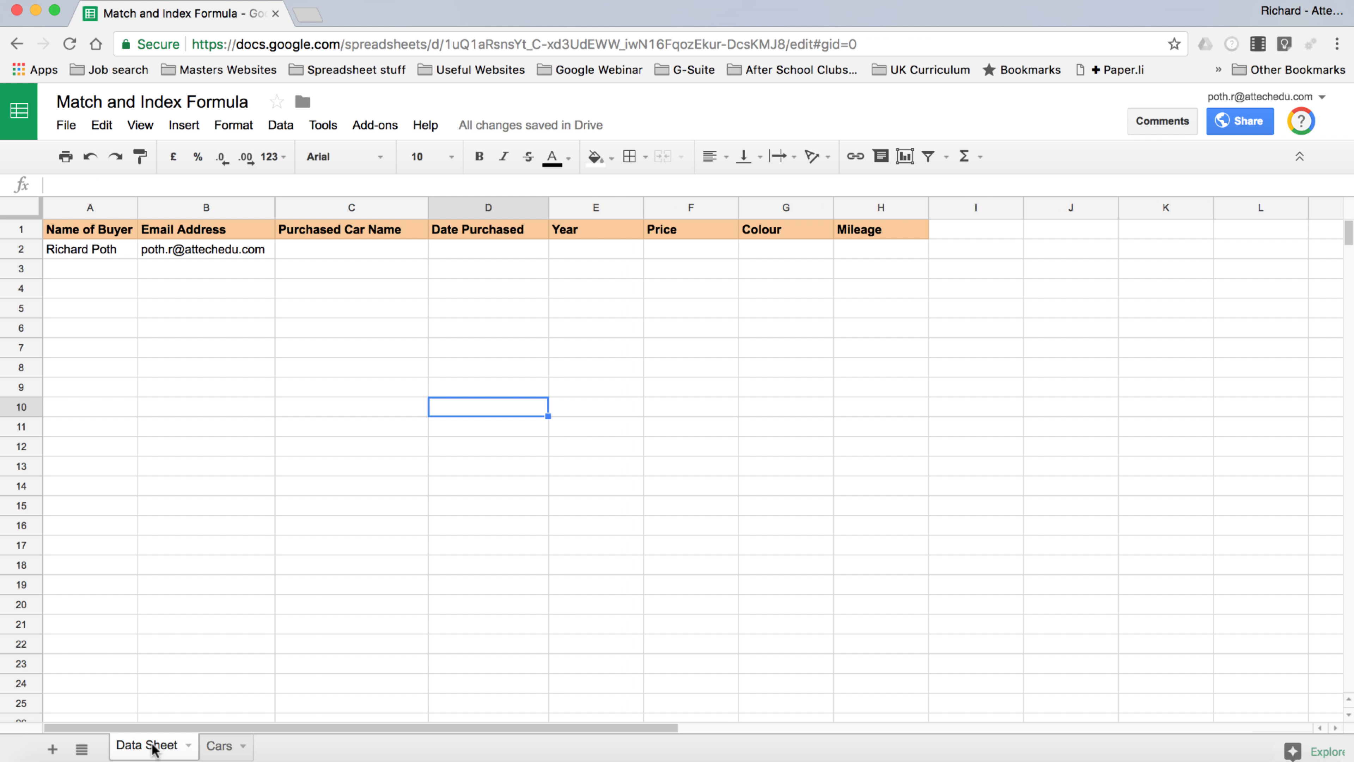
{"action": "left_click", "coordinate": [350, 250]}
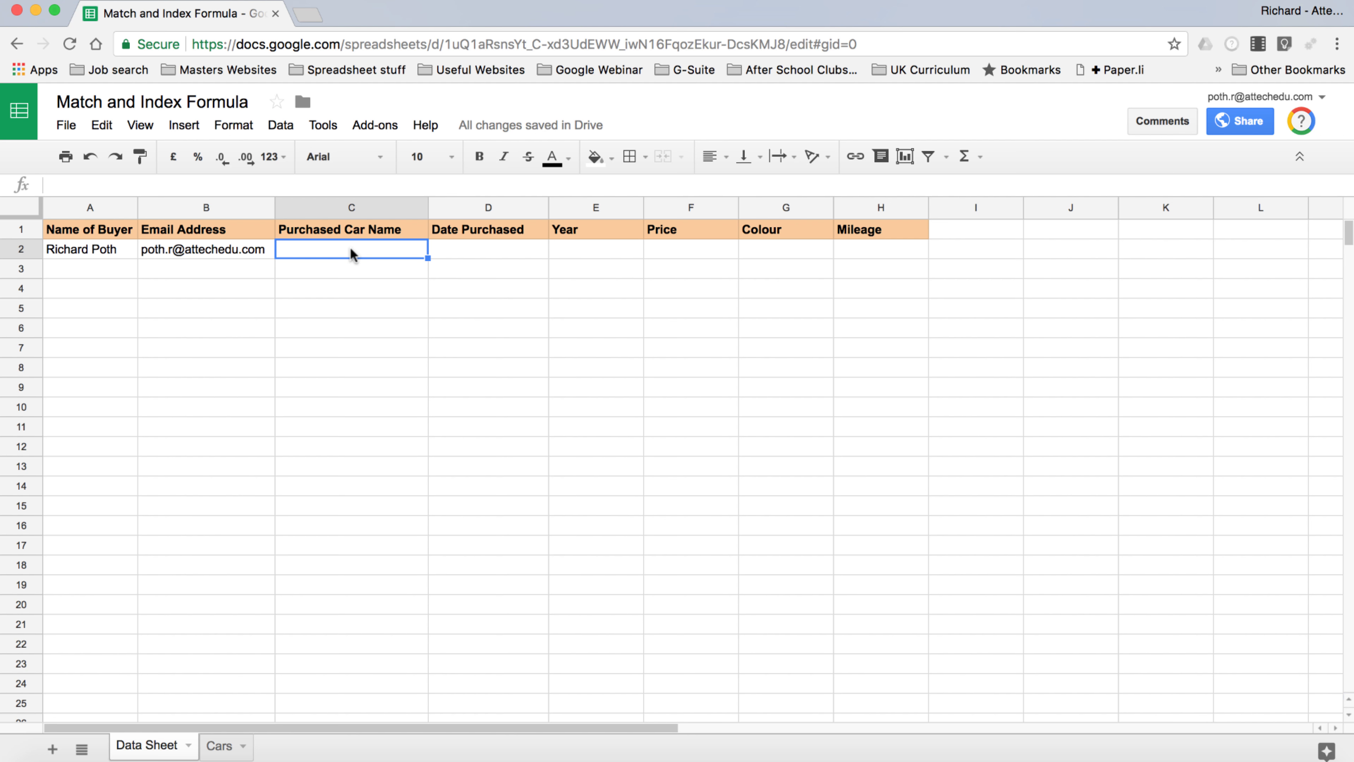
{"action": "left_click", "coordinate": [276, 126]}
{"action": "left_click", "coordinate": [333, 445]}
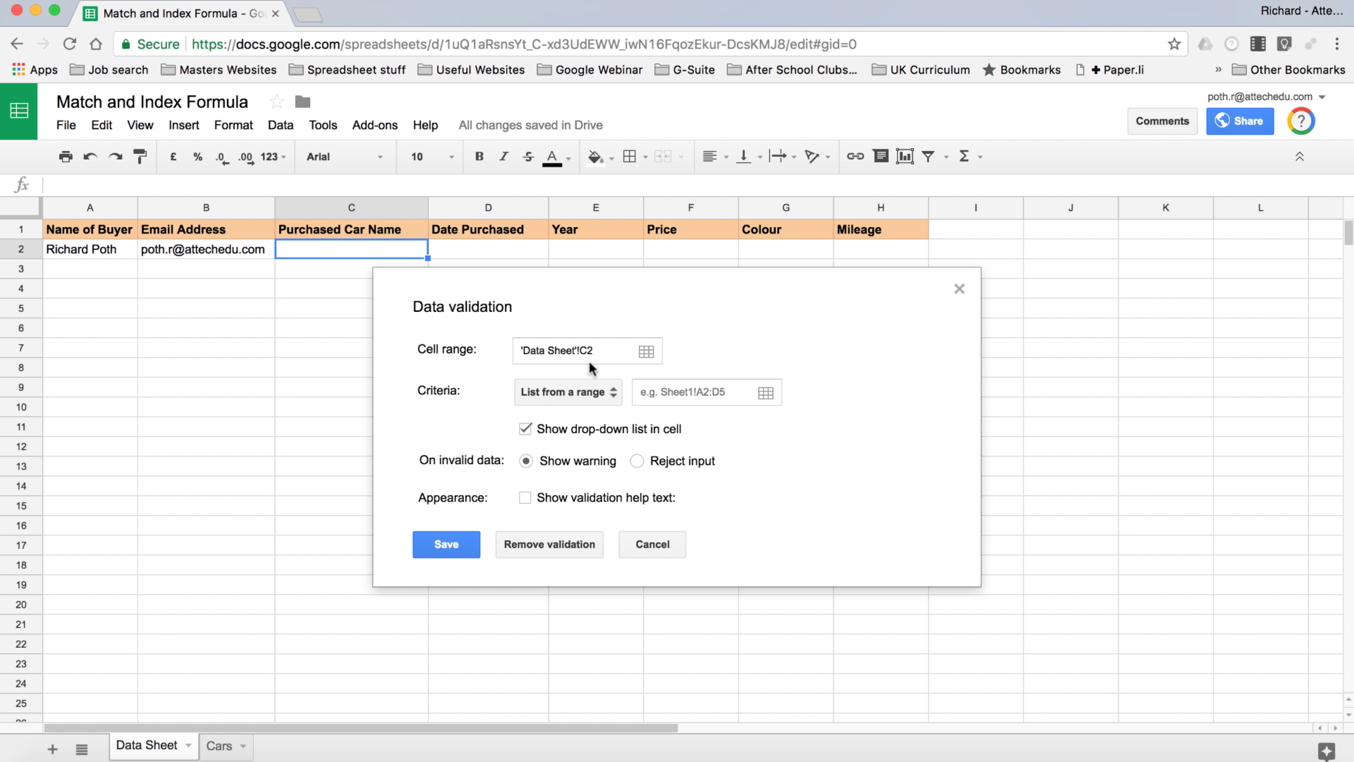
{"action": "left_click", "coordinate": [616, 396]}
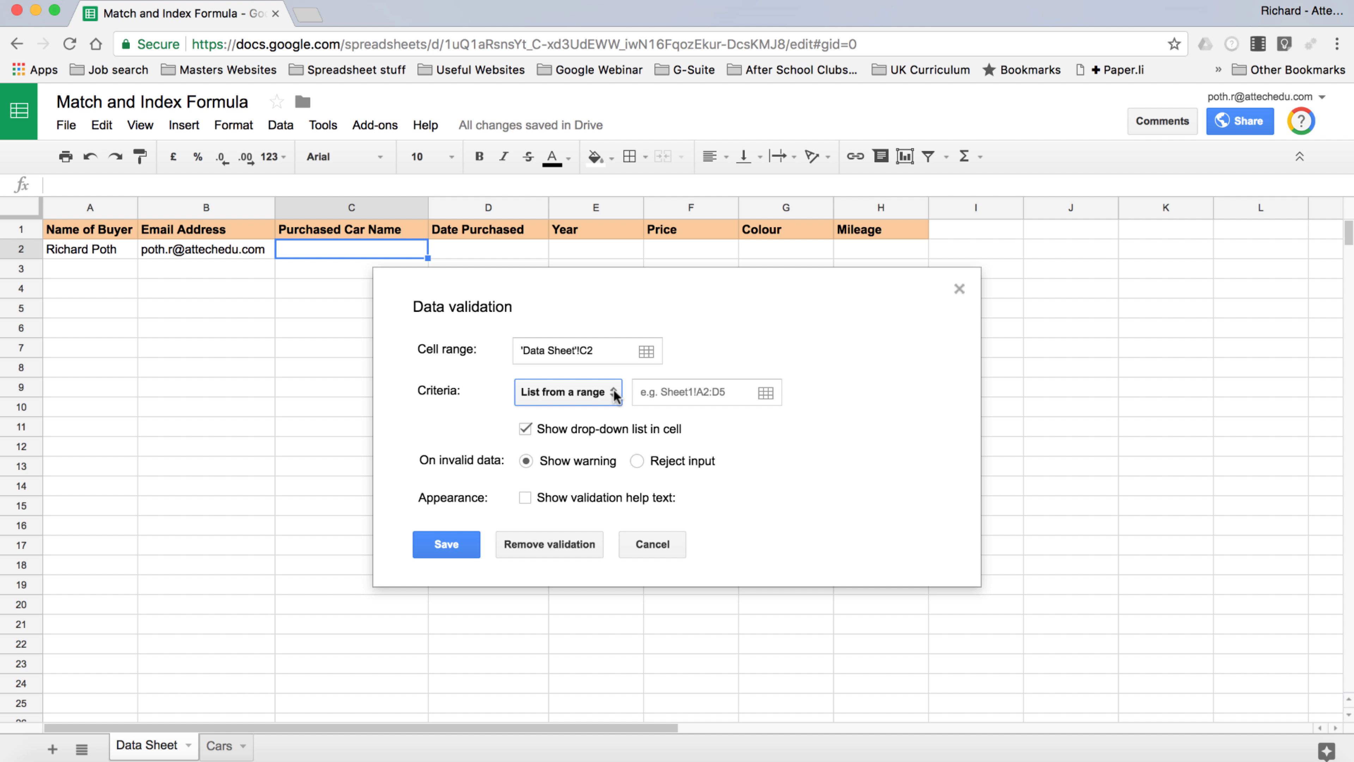
{"action": "left_click", "coordinate": [695, 392]}
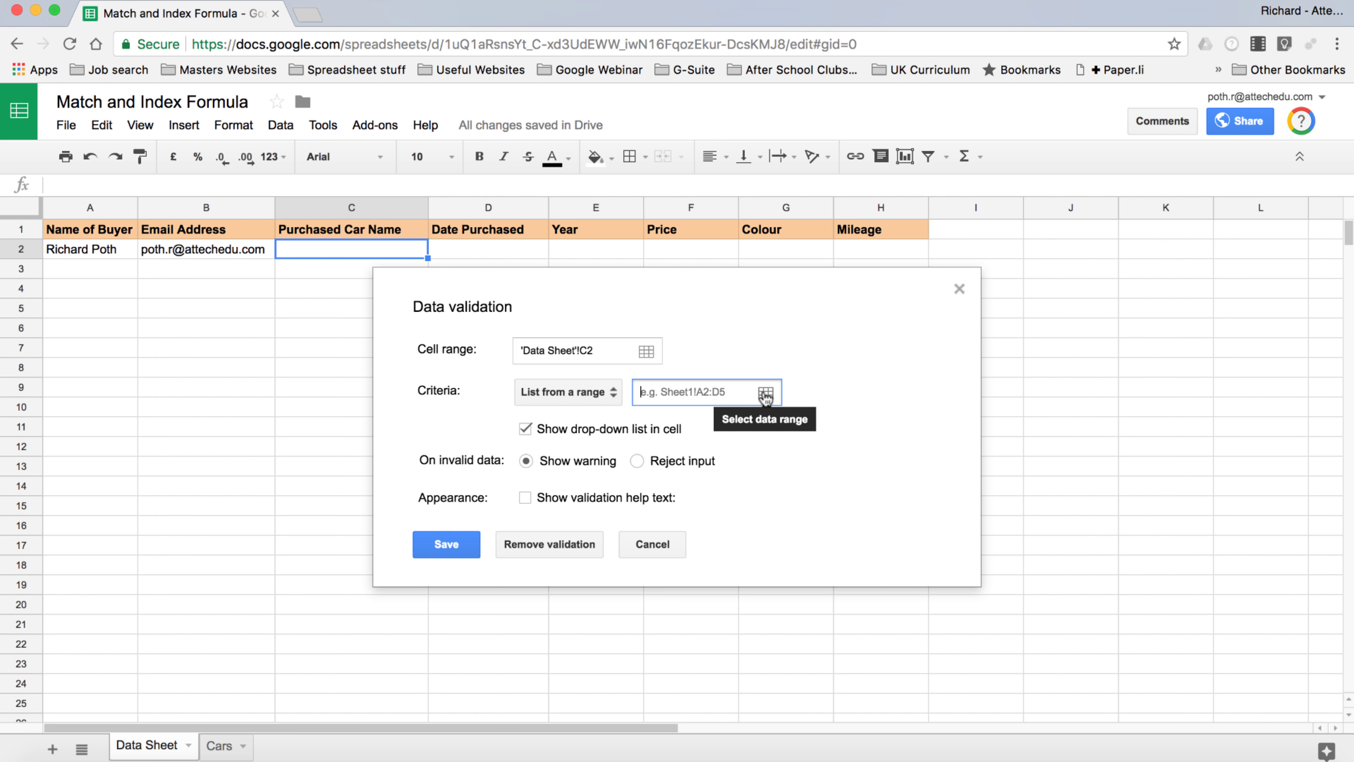
{"action": "left_click", "coordinate": [766, 393]}
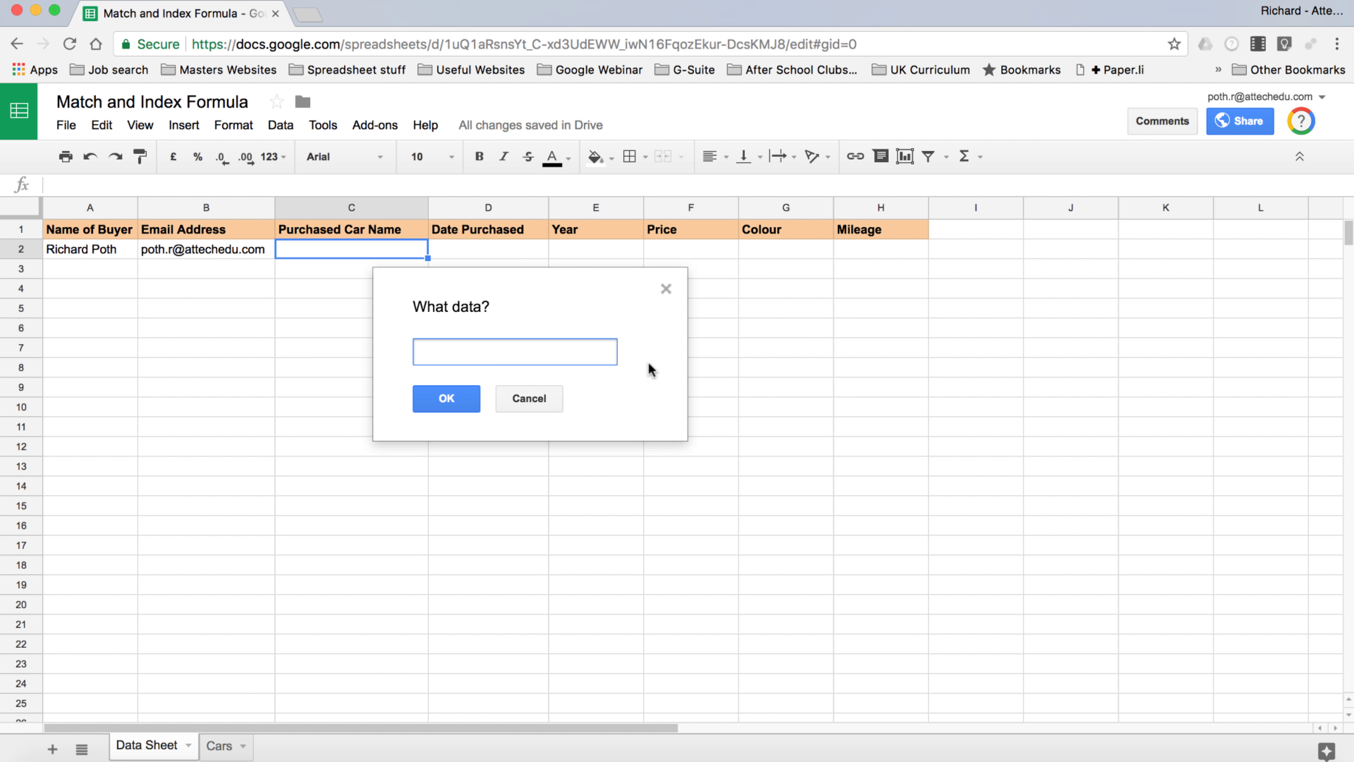
Pick Cars!A2:A13 as the source range for C2's drop-down list
{"action": "left_click", "coordinate": [222, 747]}
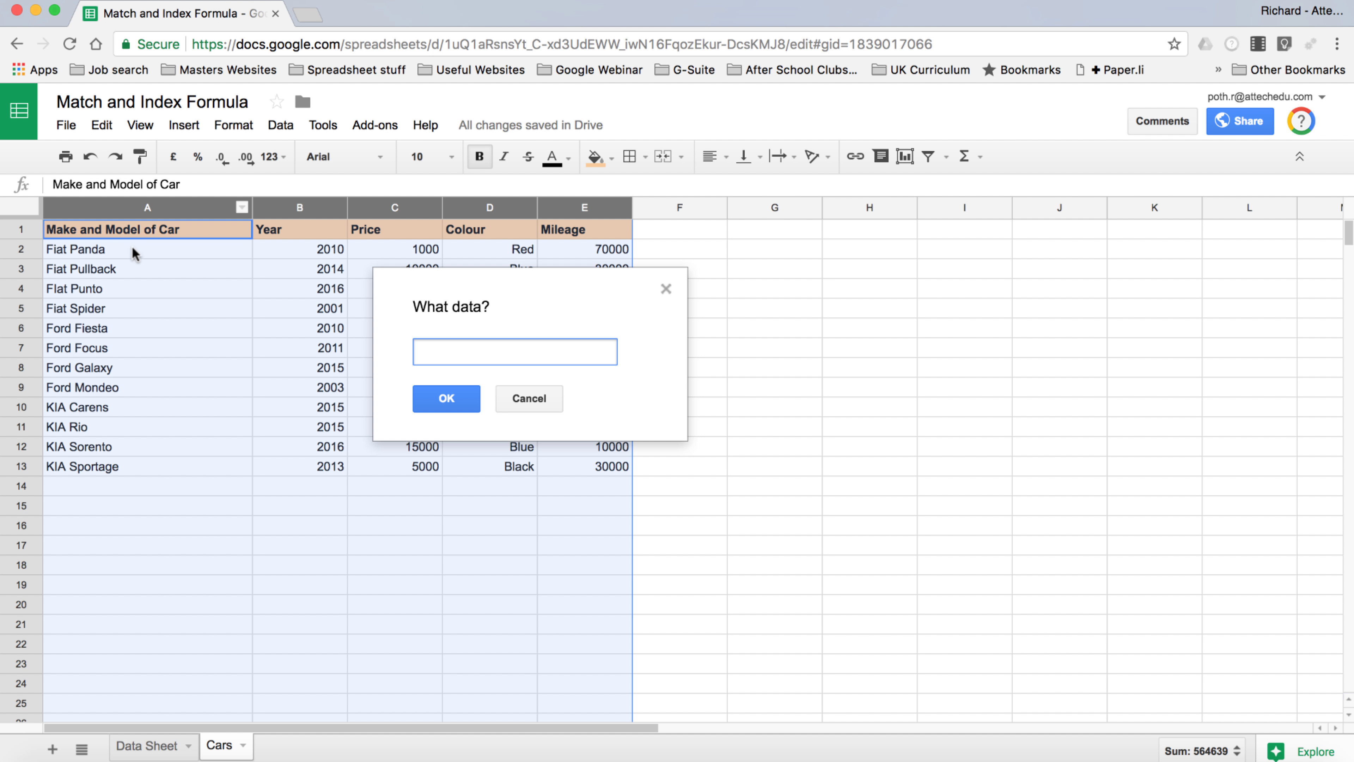
{"action": "left_click_drag", "start_coordinate": [134, 257], "coordinate": [137, 466]}
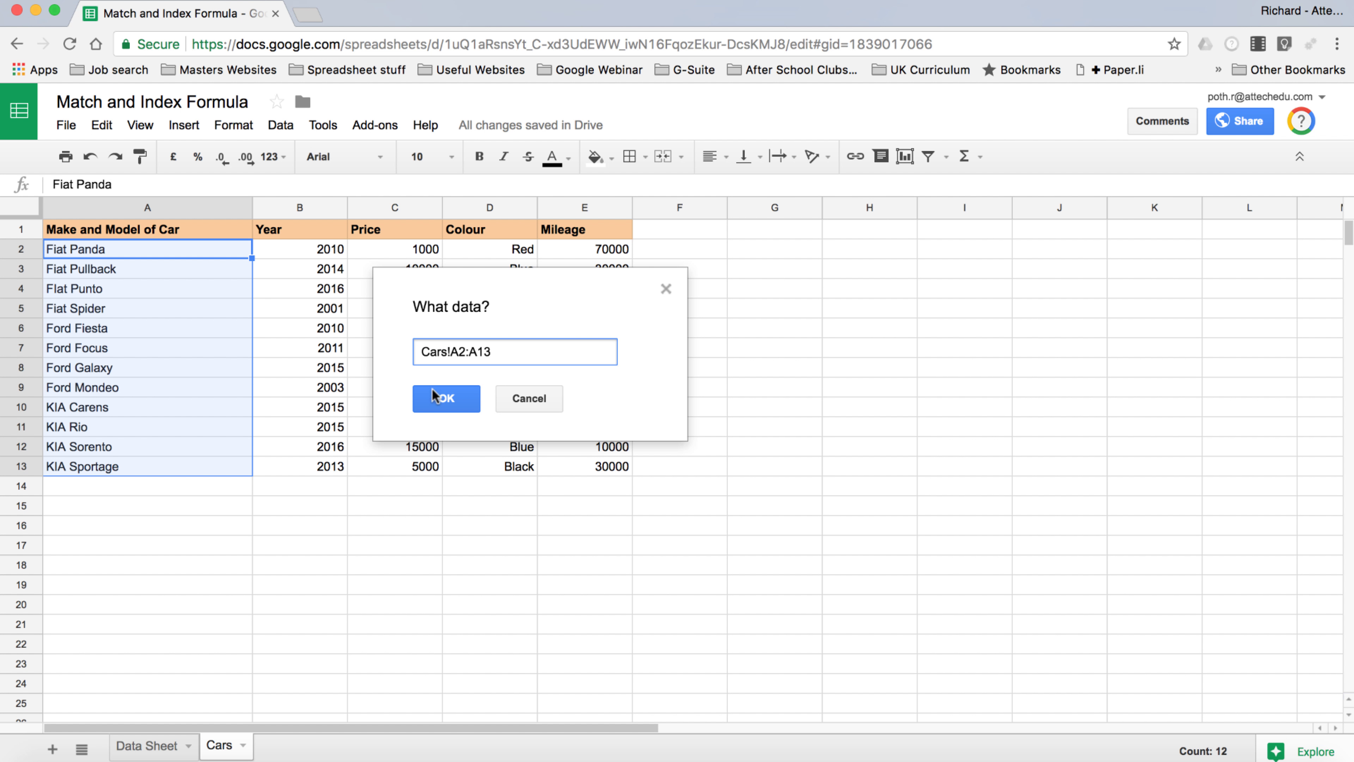
{"action": "left_click", "coordinate": [445, 399]}
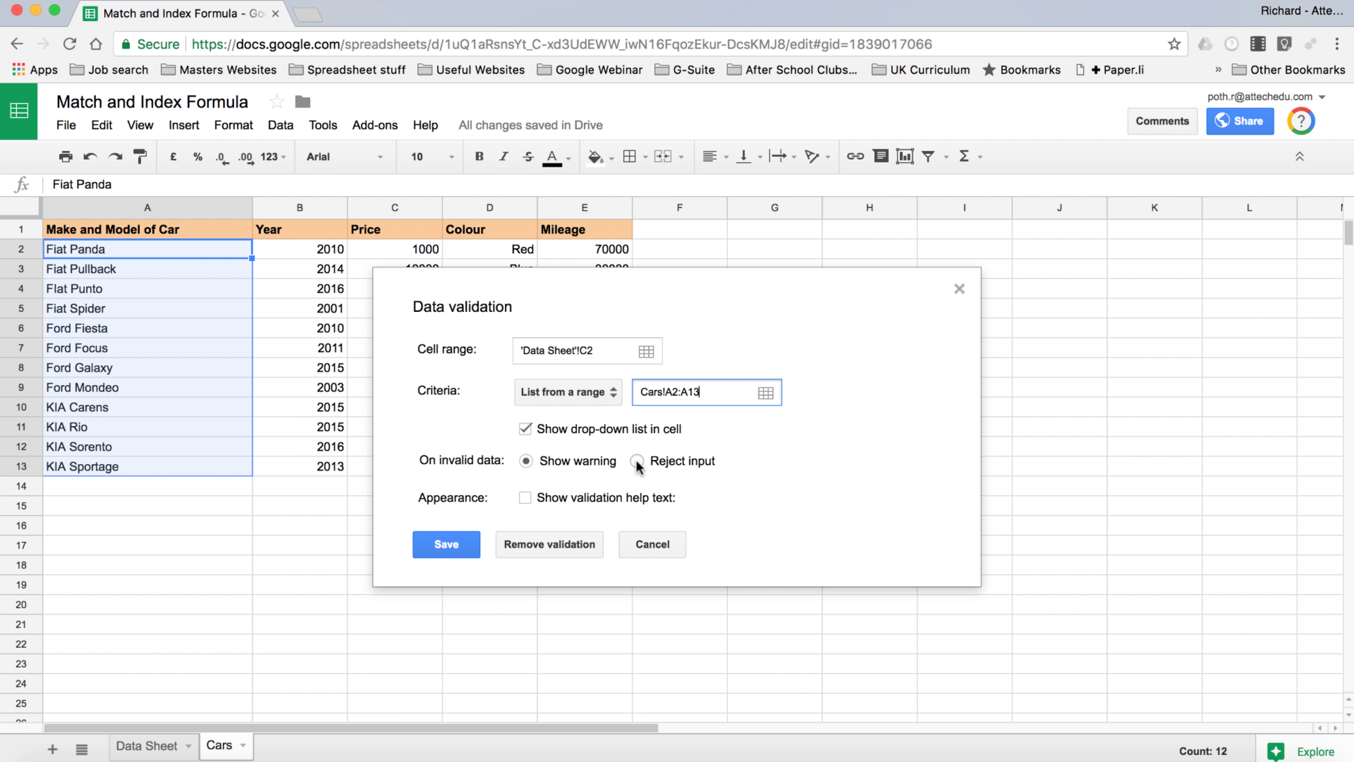
Set C2 to reject invalid input with help text 'Please select the car from the list' and save
{"action": "left_click", "coordinate": [637, 461]}
{"action": "left_click", "coordinate": [525, 500]}
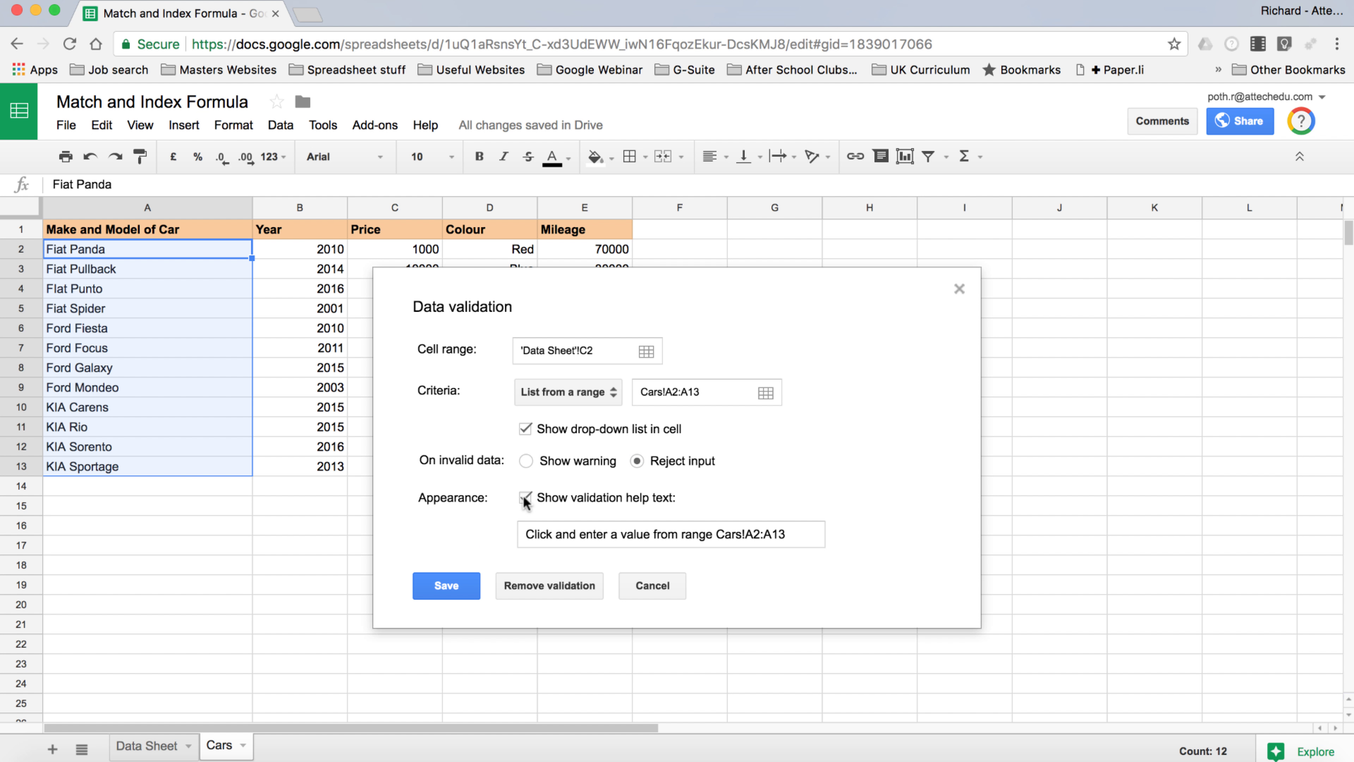
{"action": "triple_click", "coordinate": [749, 534]}
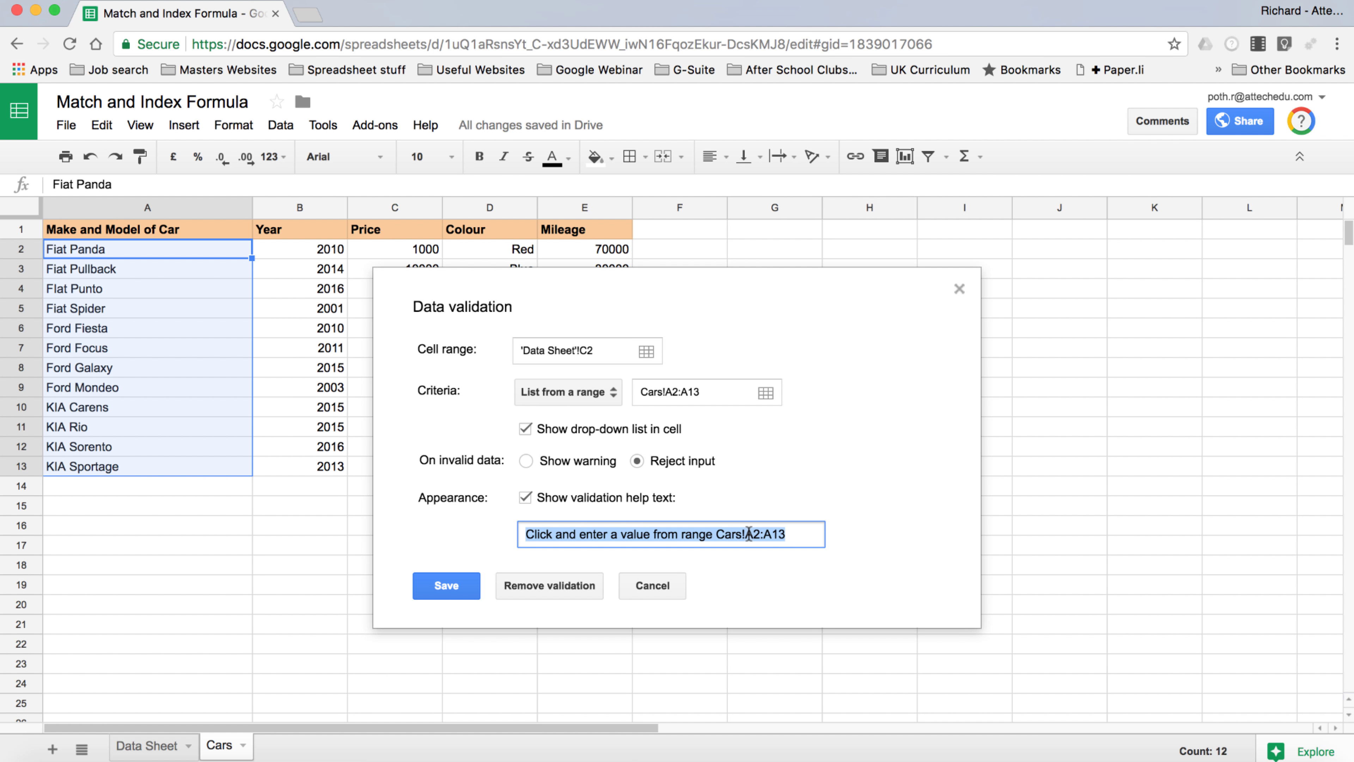
{"action": "type", "text": "Please s"}
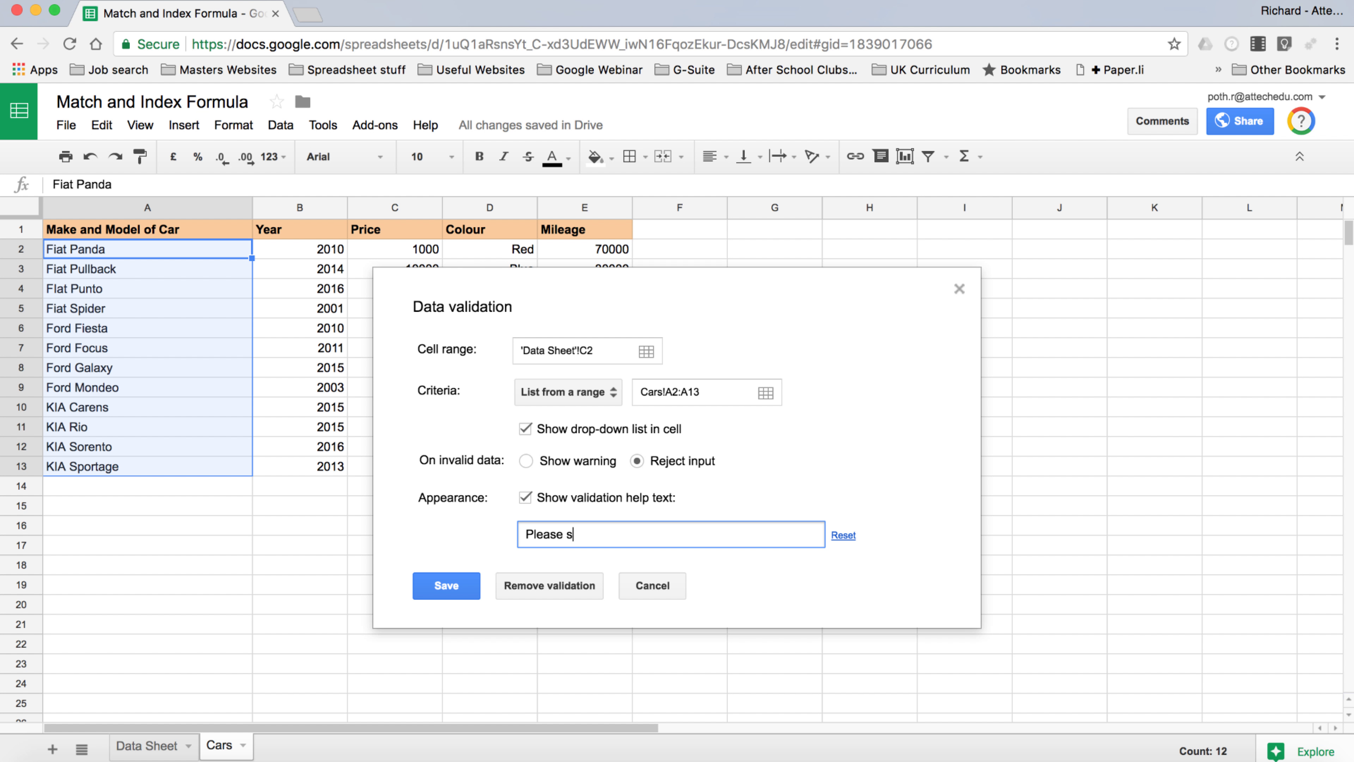
{"action": "type", "text": "elect the car frommthe"}
{"action": "key", "text": "BackSpace"}
{"action": "key", "text": "BackSpace"}
{"action": "key", "text": "BackSpace"}
{"action": "key", "text": "BackSpace"}
{"action": "type", "text": "the list"}
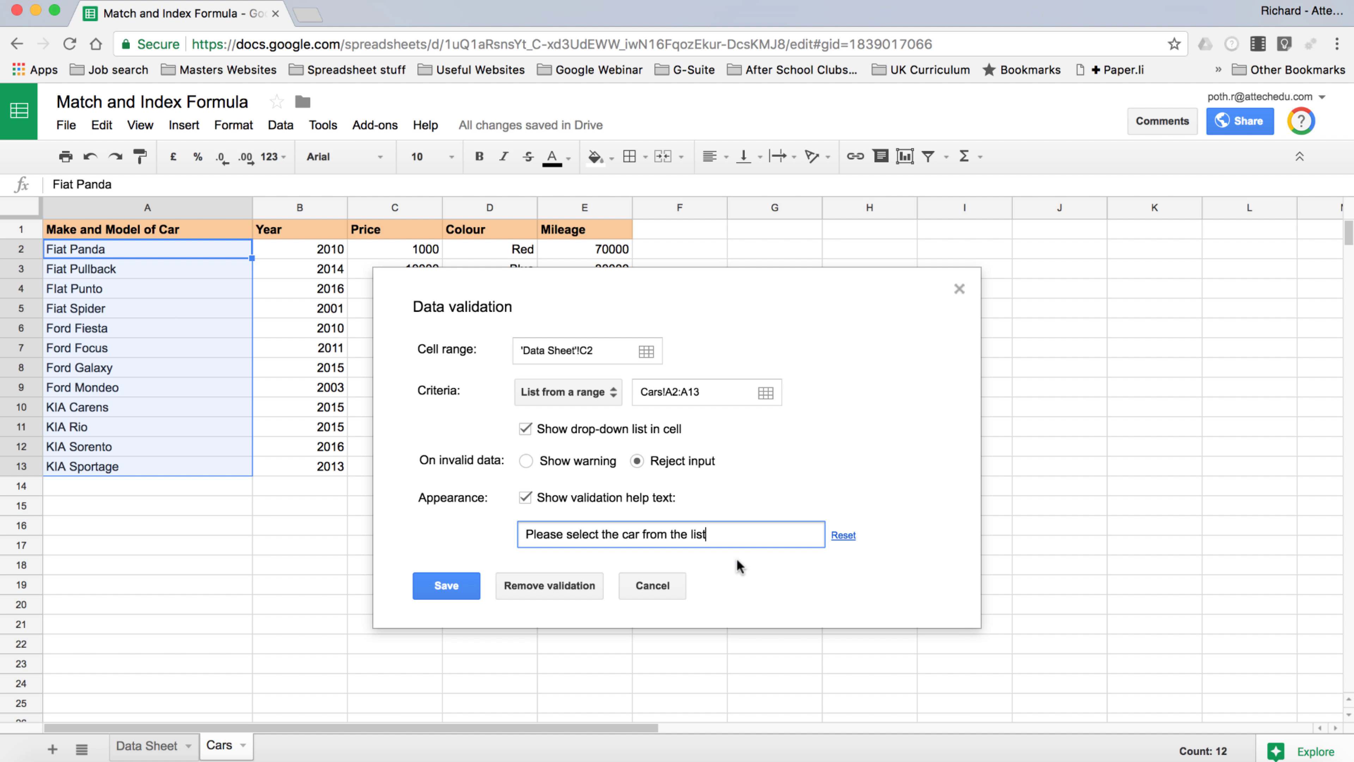
{"action": "left_click", "coordinate": [446, 585]}
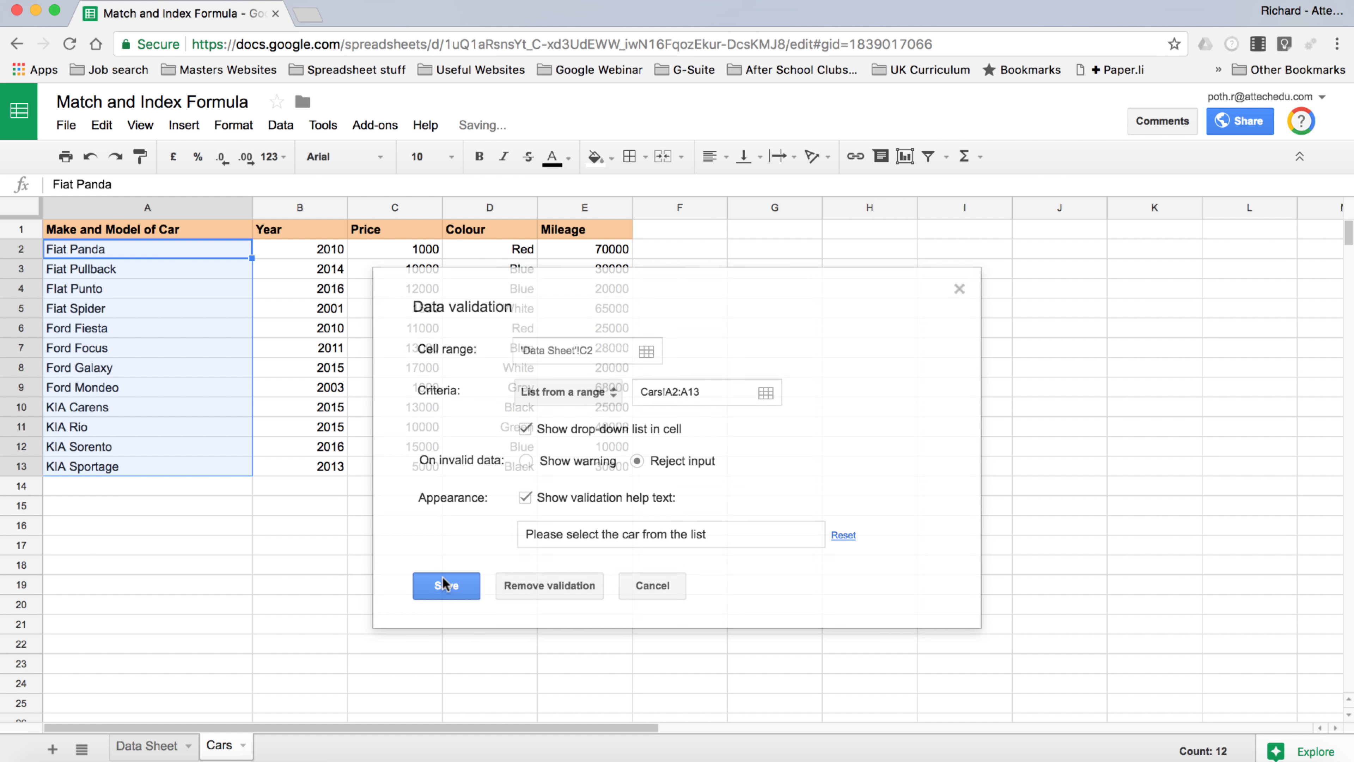
{"action": "left_click", "coordinate": [148, 747]}
{"action": "left_click", "coordinate": [395, 250]}
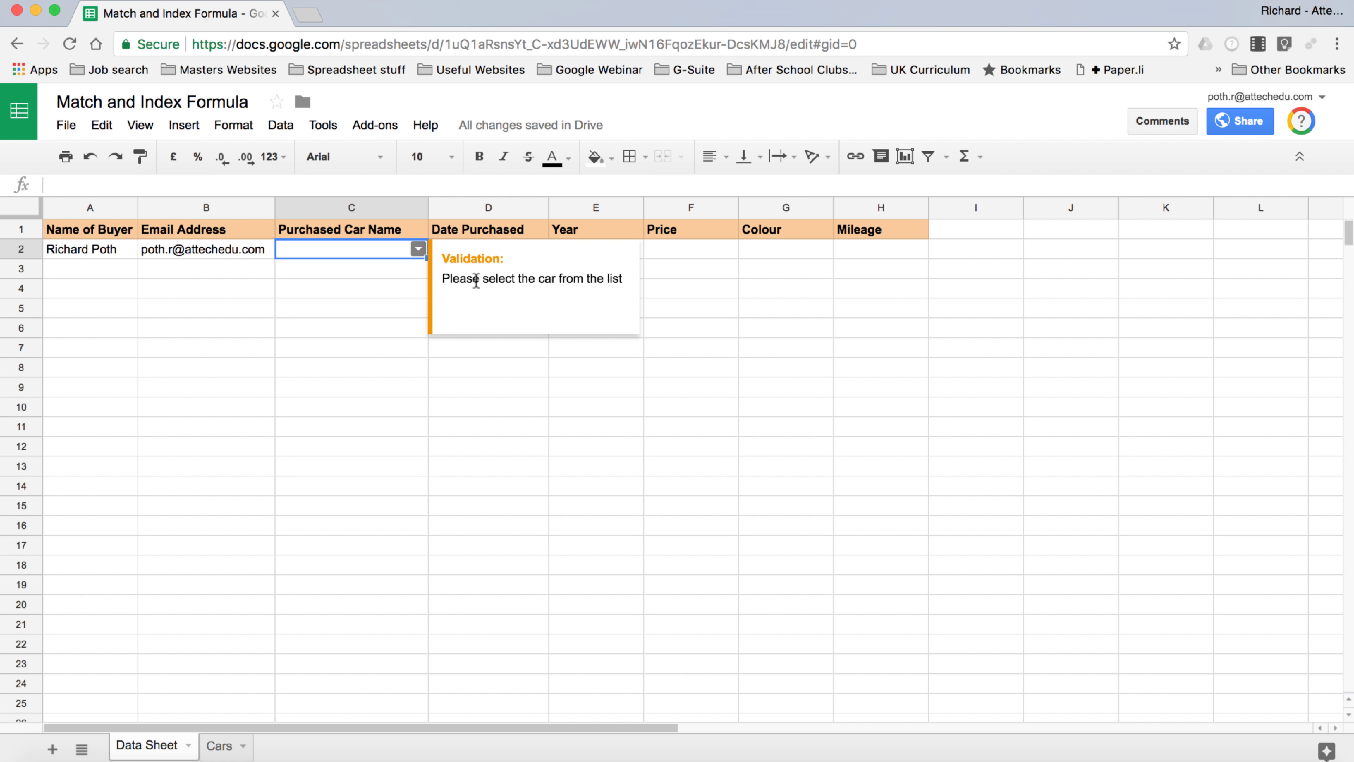
Choose Ford Fiesta from C2's car drop-down list
{"action": "left_click", "coordinate": [418, 249]}
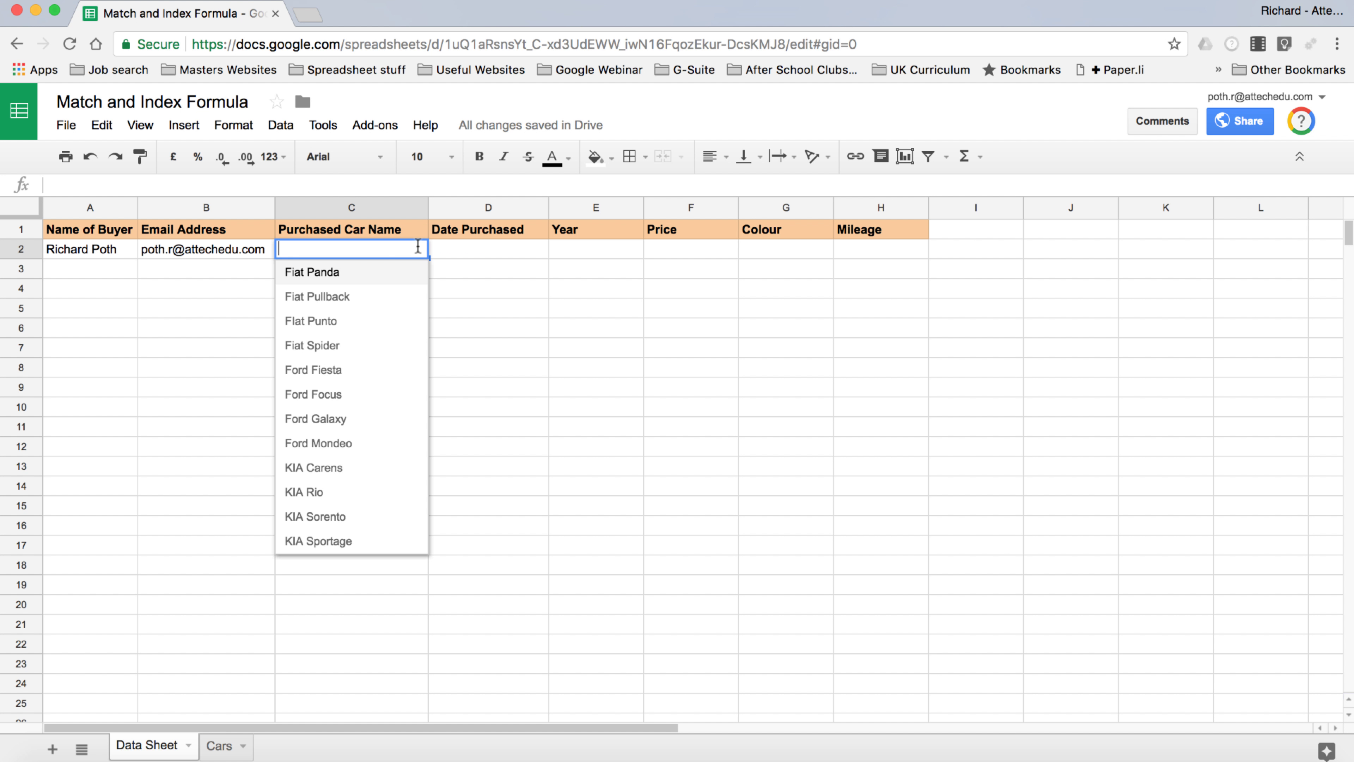
{"action": "left_click", "coordinate": [357, 373]}
{"action": "left_click", "coordinate": [342, 308]}
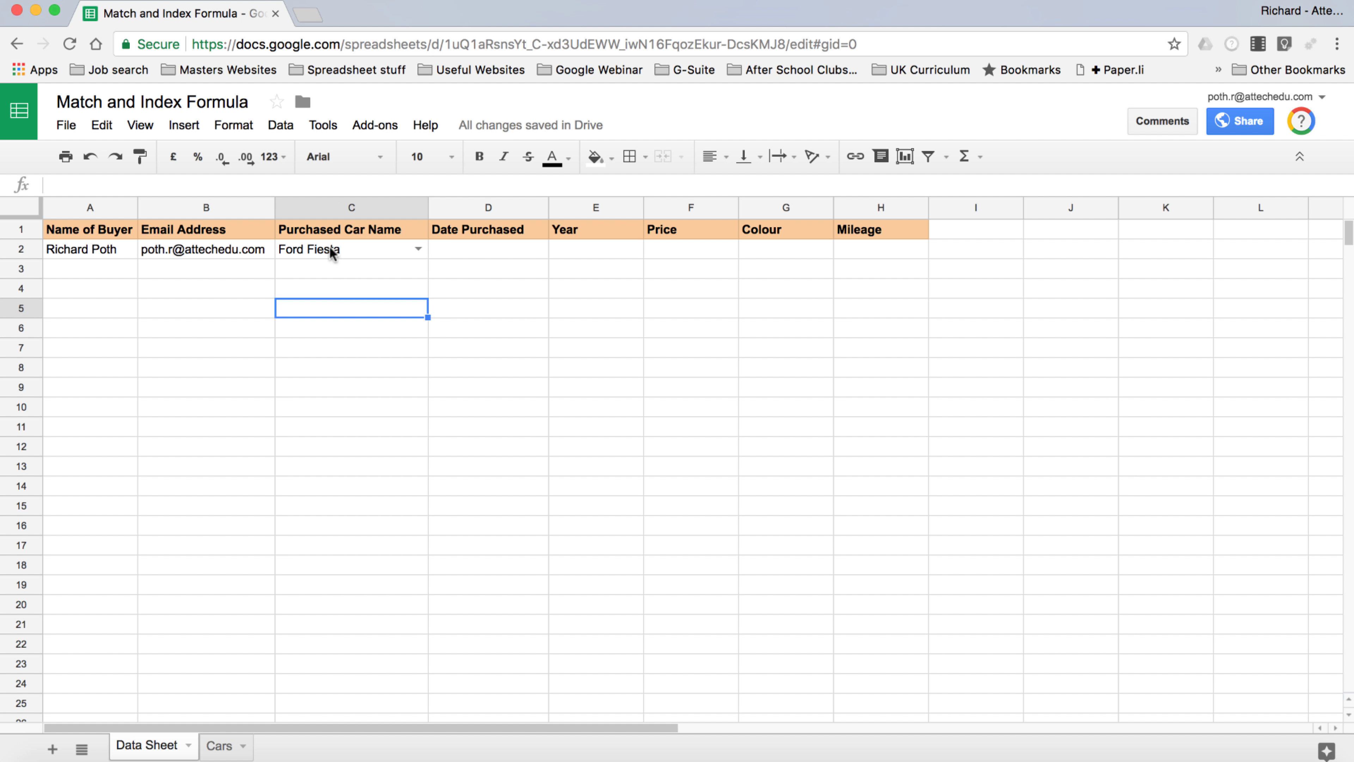
{"action": "left_click", "coordinate": [329, 245]}
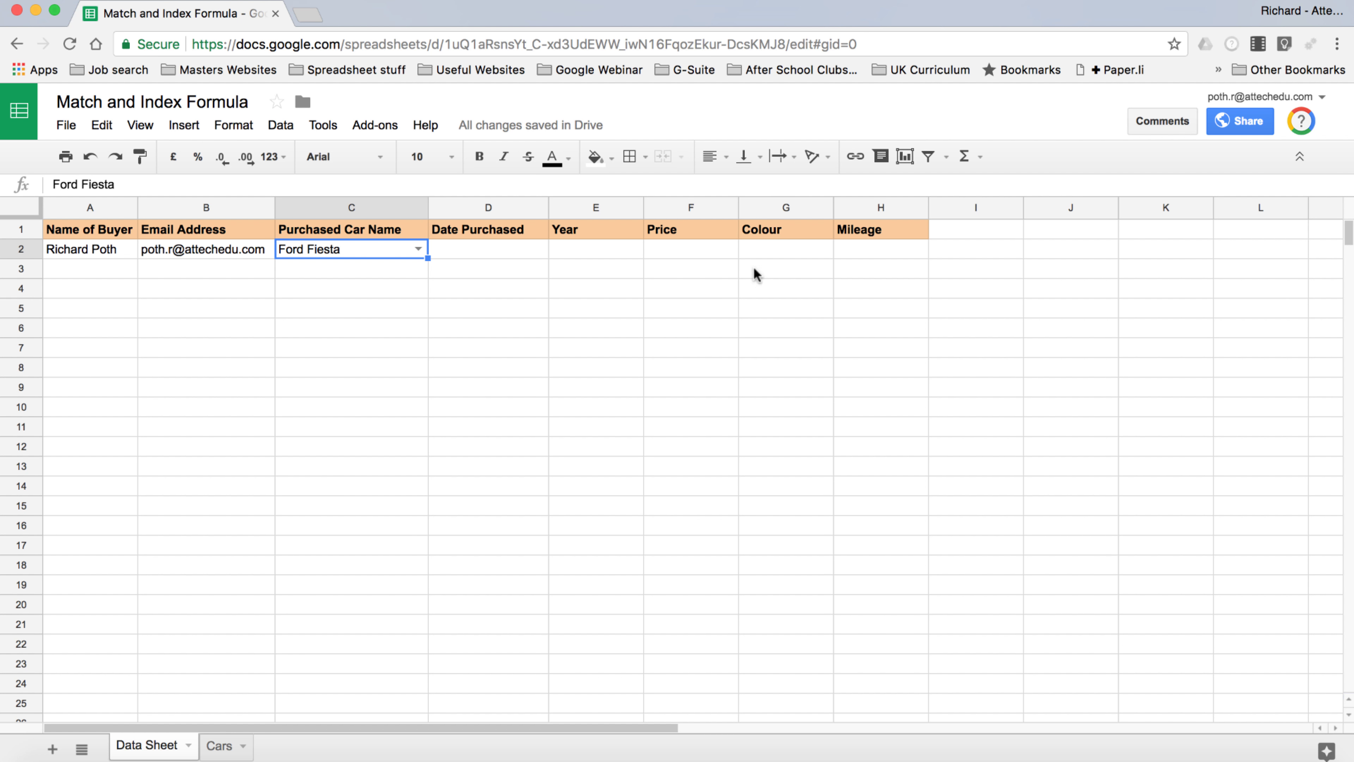
{"action": "mouse_move", "coordinate": [356, 256]}
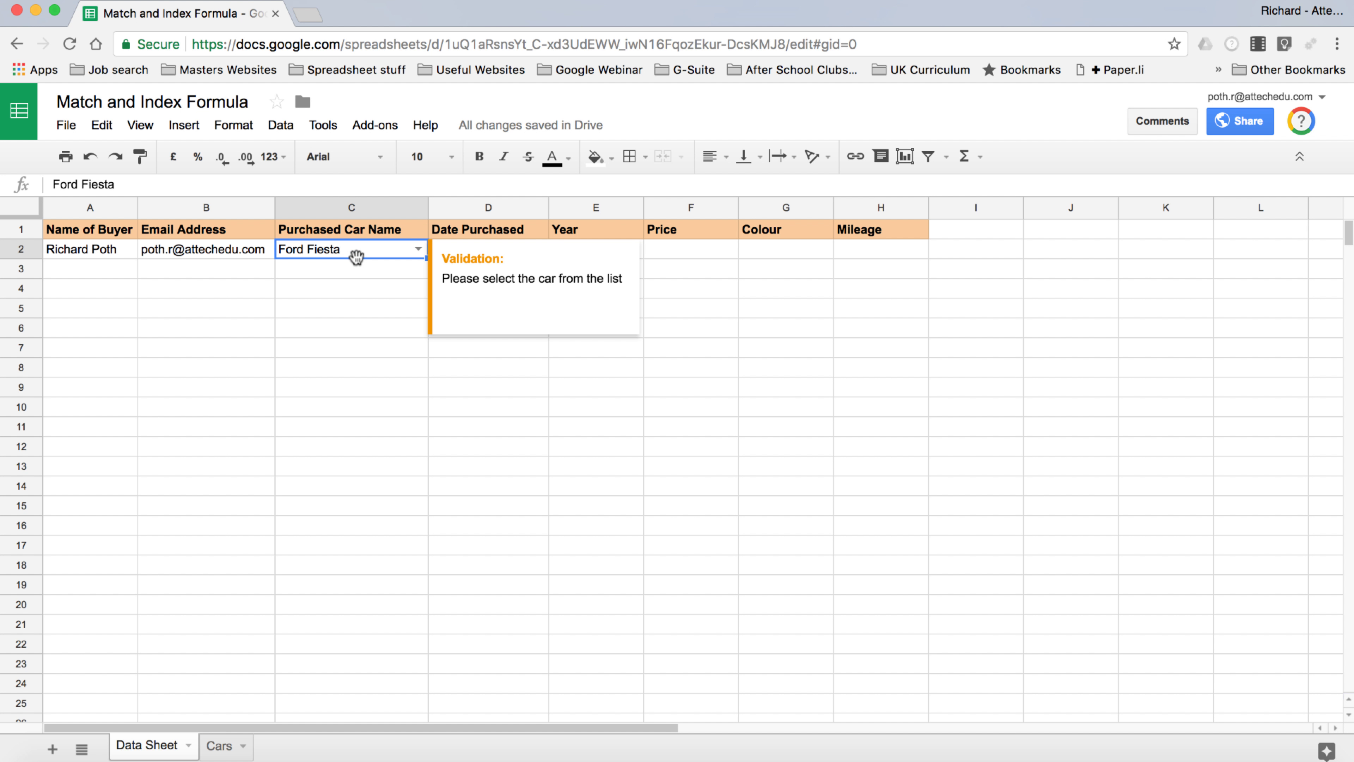
{"action": "left_click", "coordinate": [372, 327]}
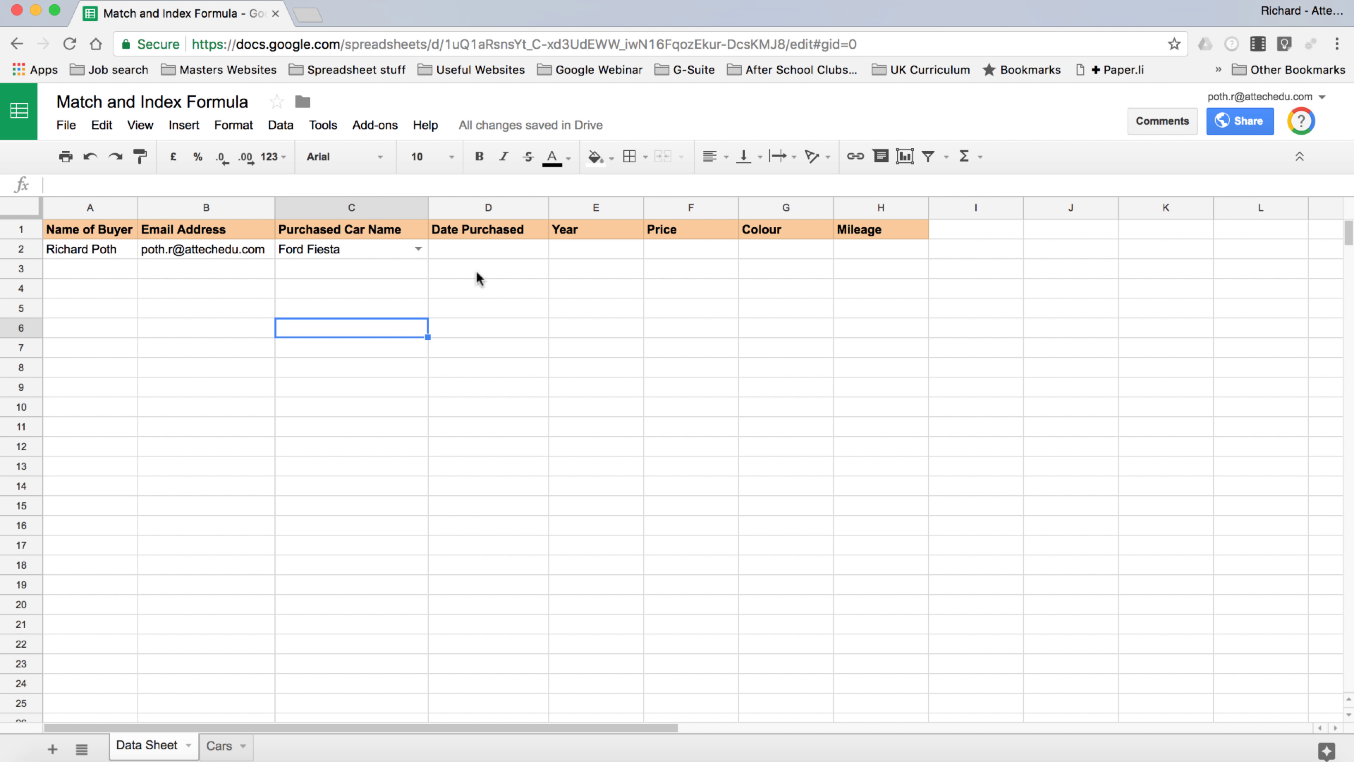
{"action": "left_click", "coordinate": [495, 257]}
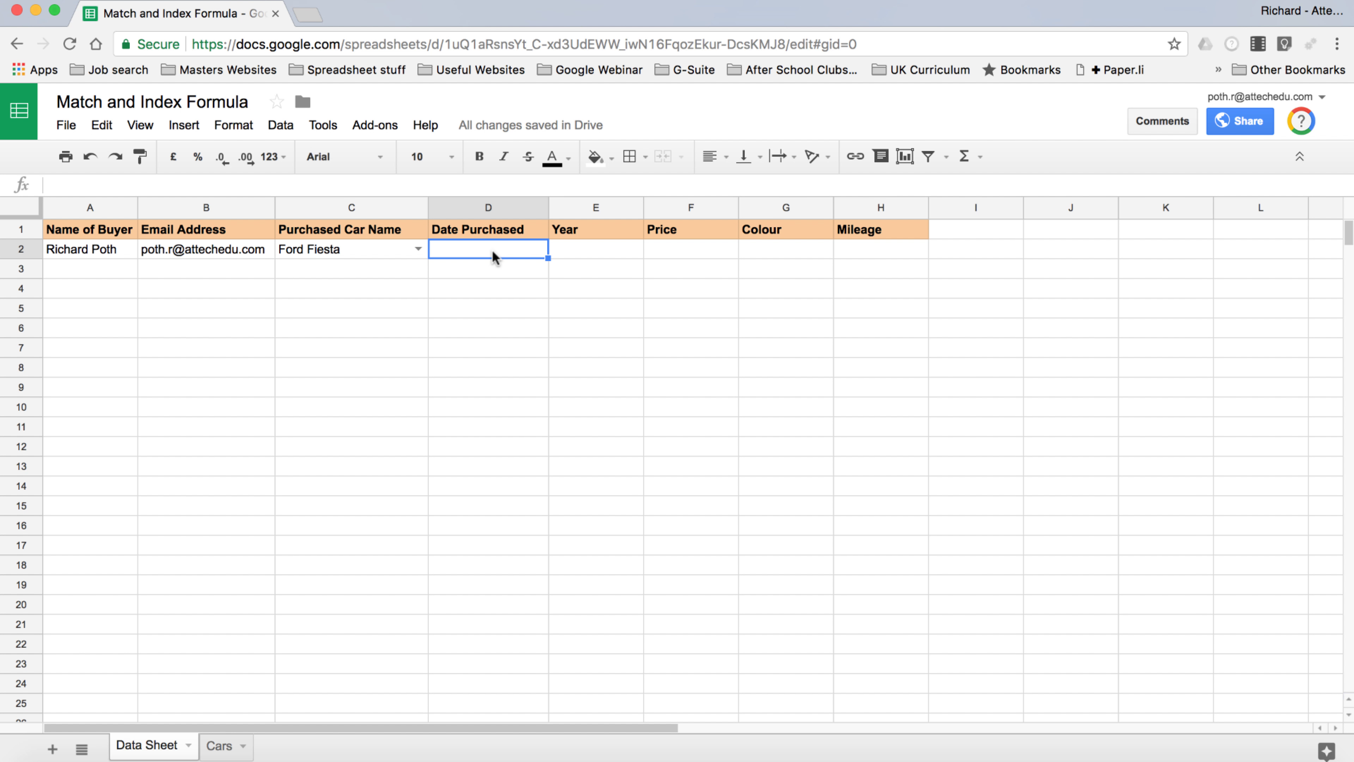
Enter =match(C2,Cars!A:A,0) in D2, returning Ford Fiesta's position 6
{"action": "type", "text": "="}
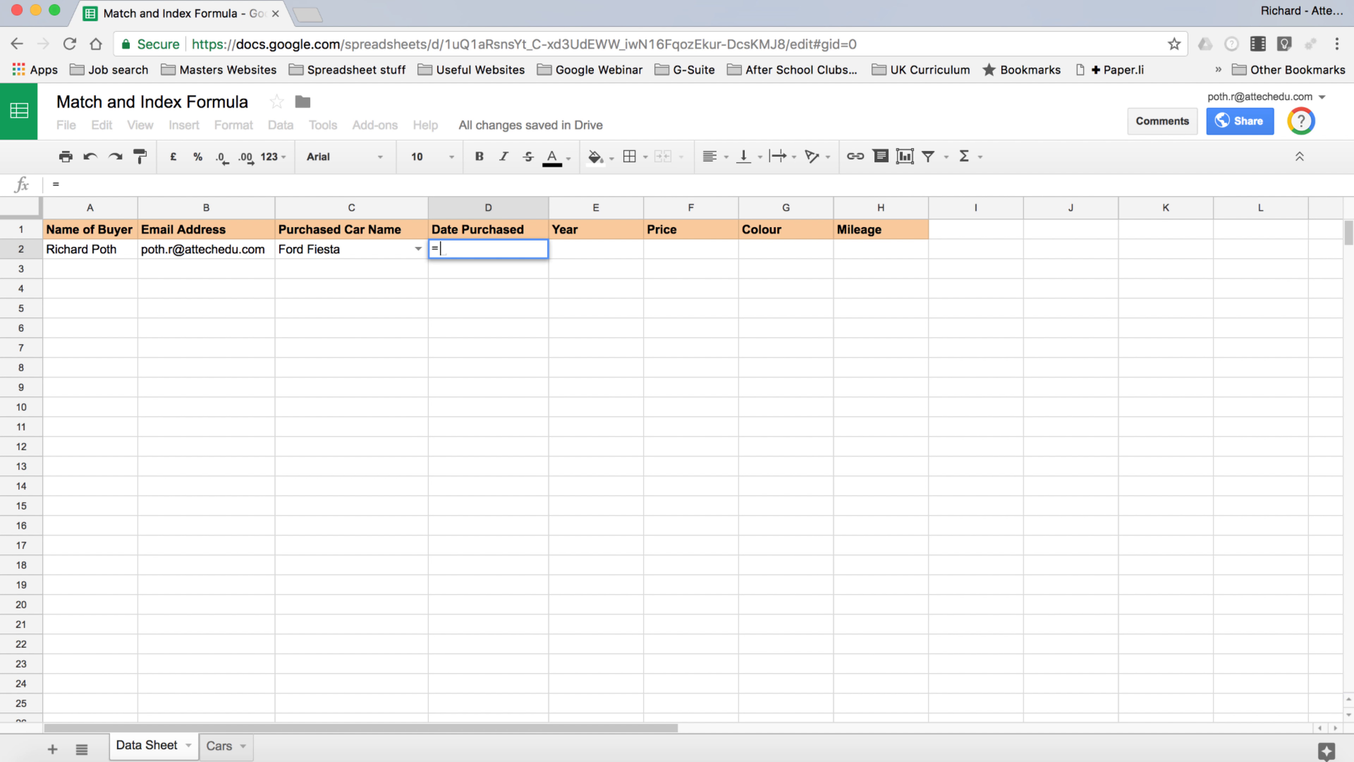
{"action": "type", "text": "match"}
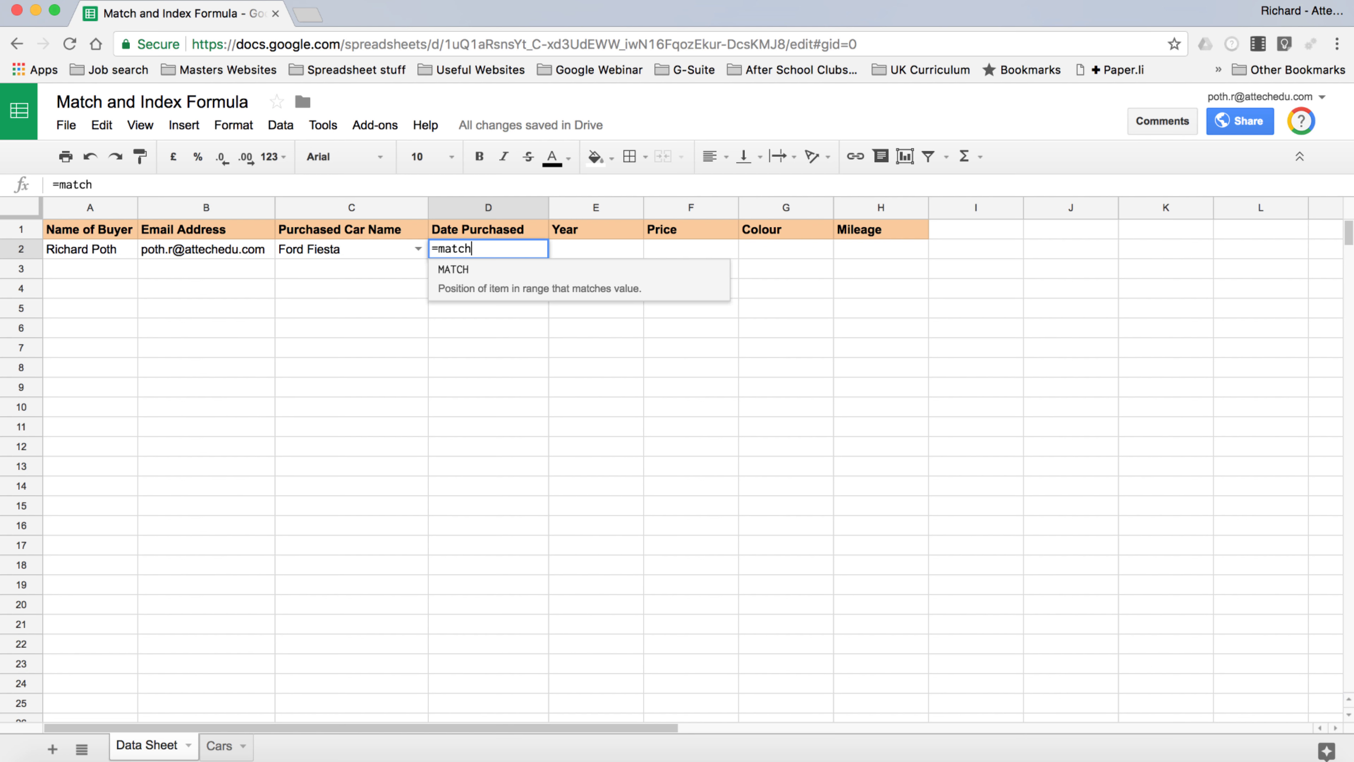
{"action": "type", "text": "("}
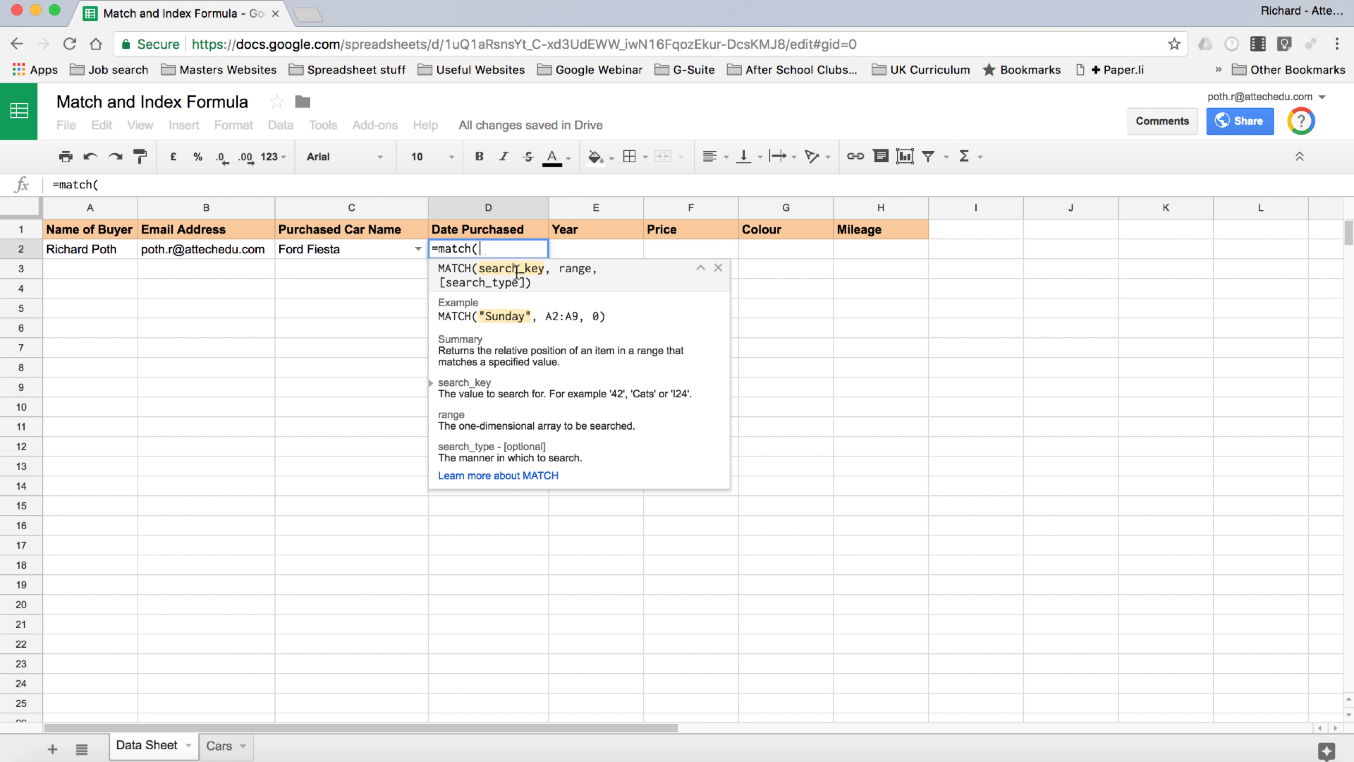
{"action": "left_click", "coordinate": [329, 250]}
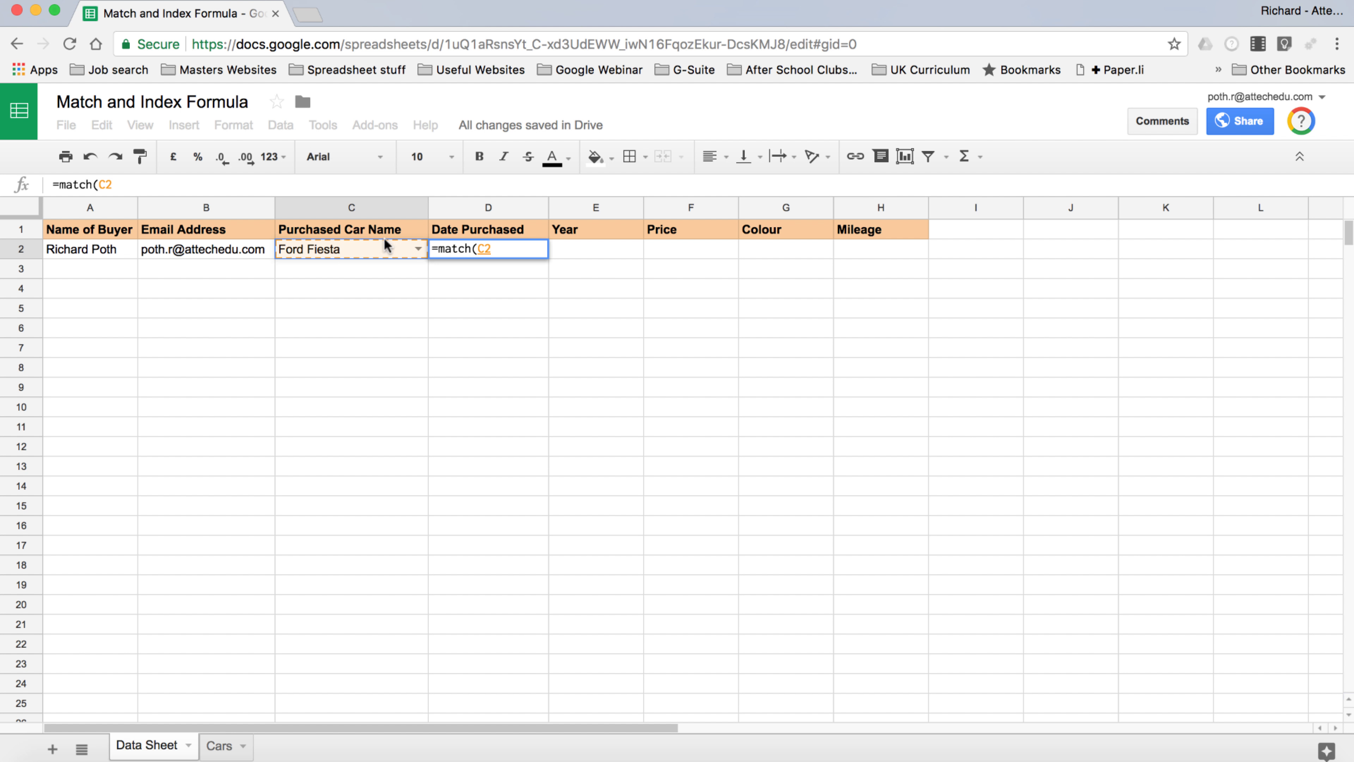
{"action": "type", "text": ","}
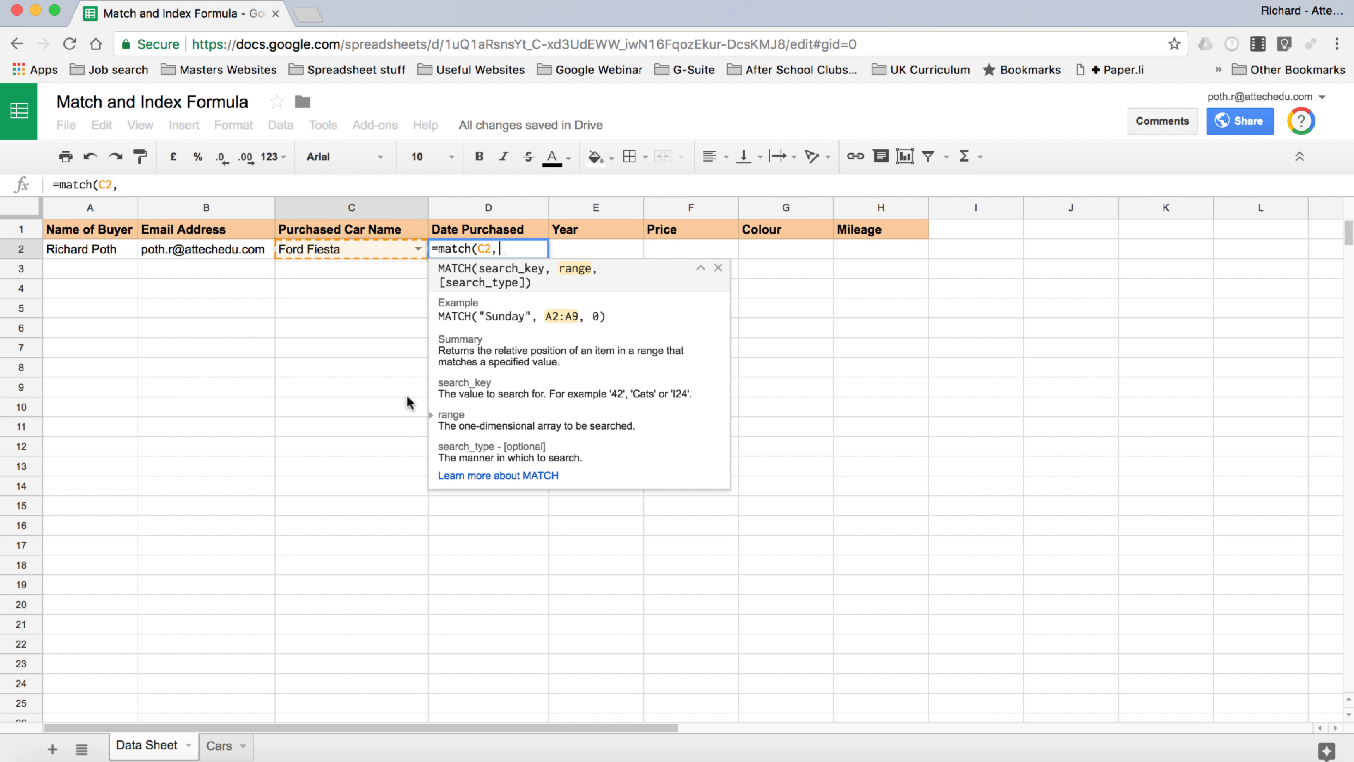
{"action": "left_click", "coordinate": [221, 749]}
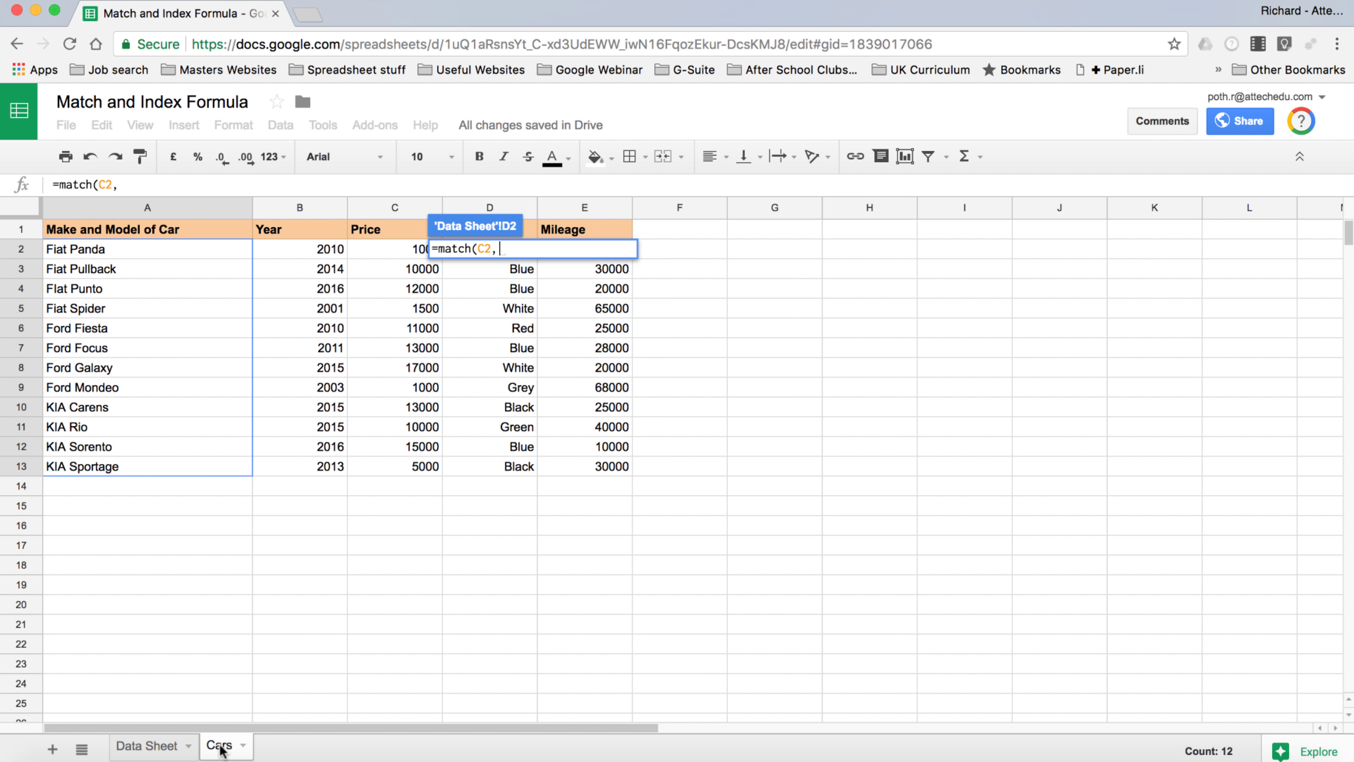
{"action": "left_click", "coordinate": [145, 208]}
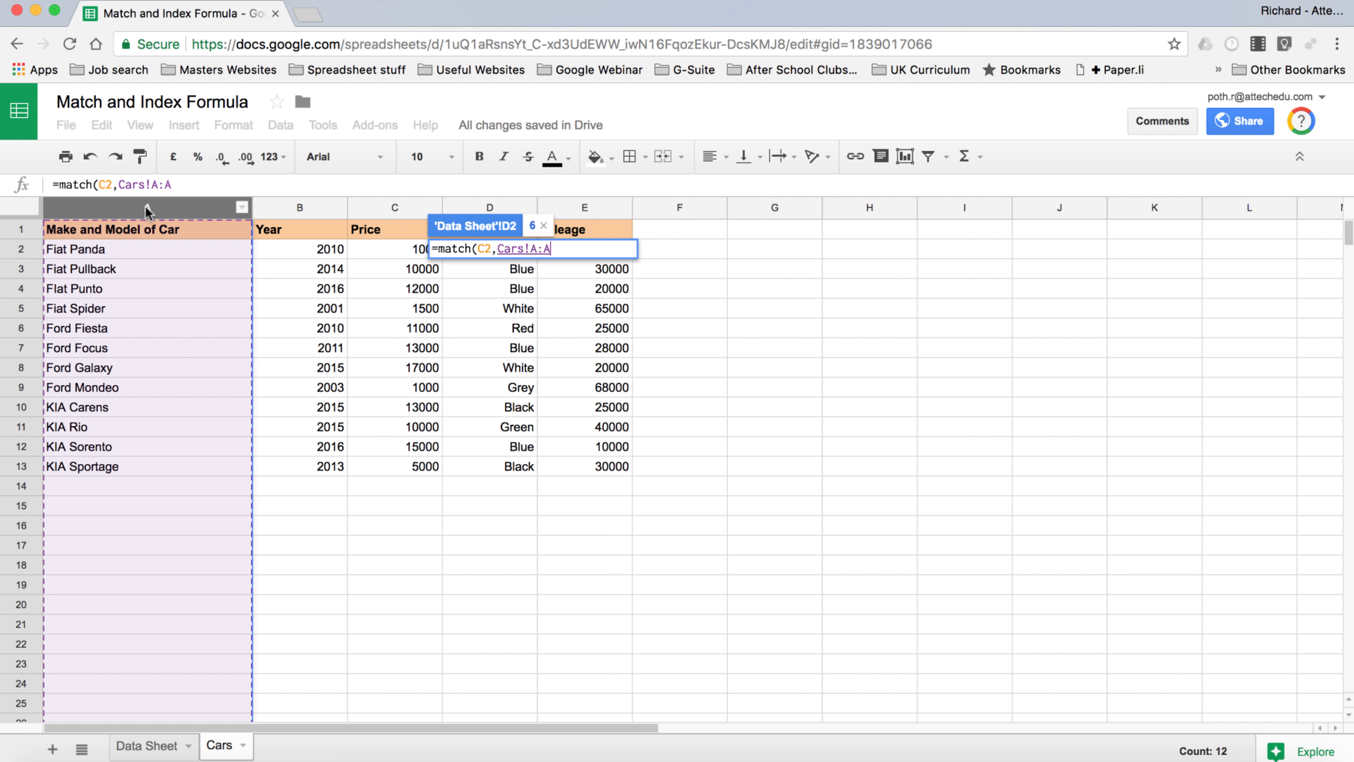
{"action": "type", "text": ","}
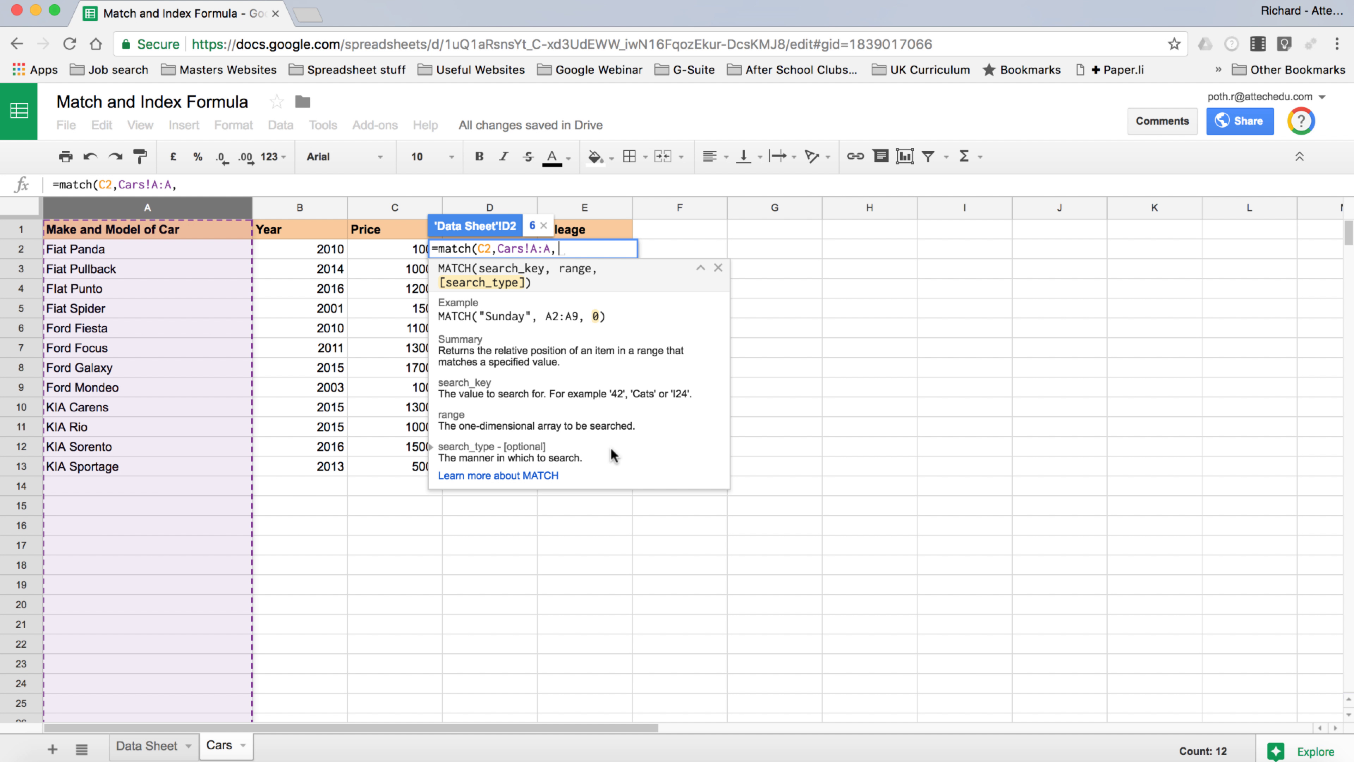
{"action": "type", "text": "0"}
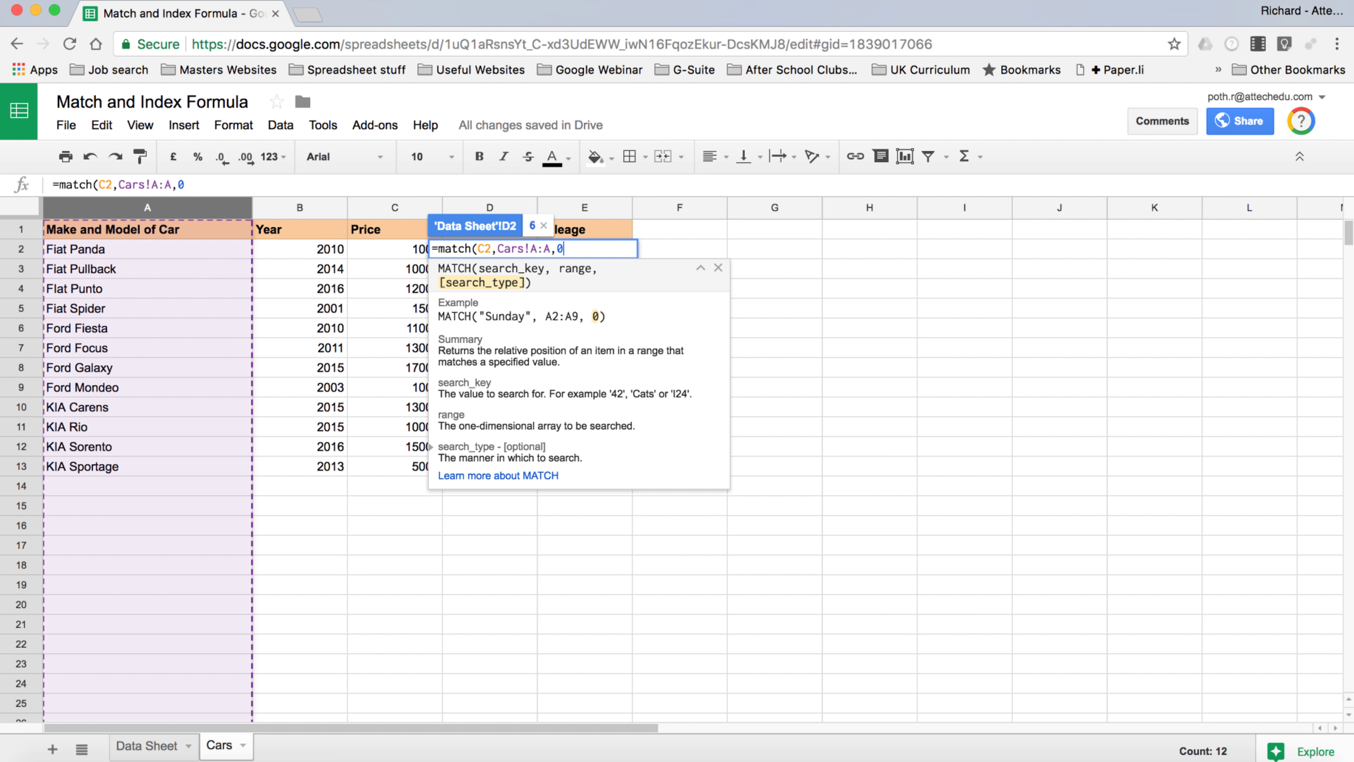
{"action": "type", "text": ")"}
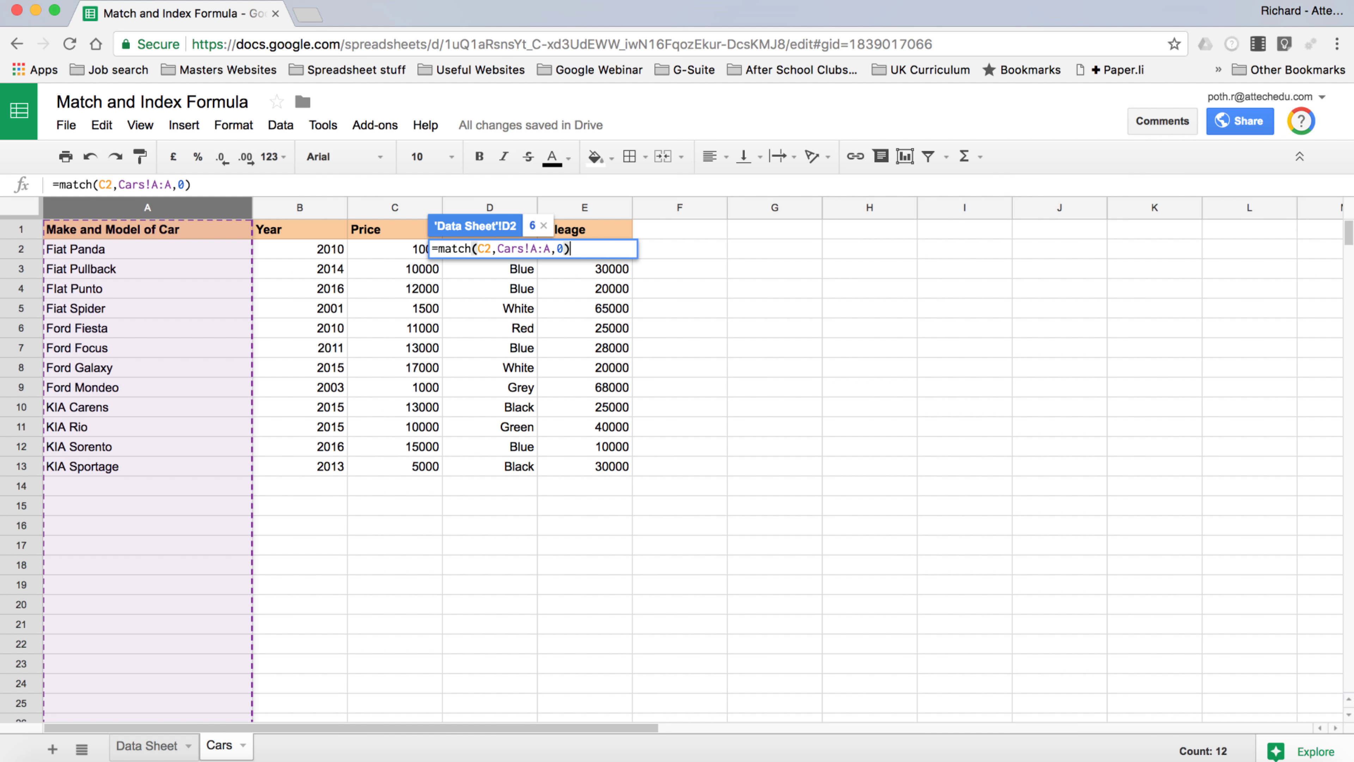
{"action": "key", "text": "Return"}
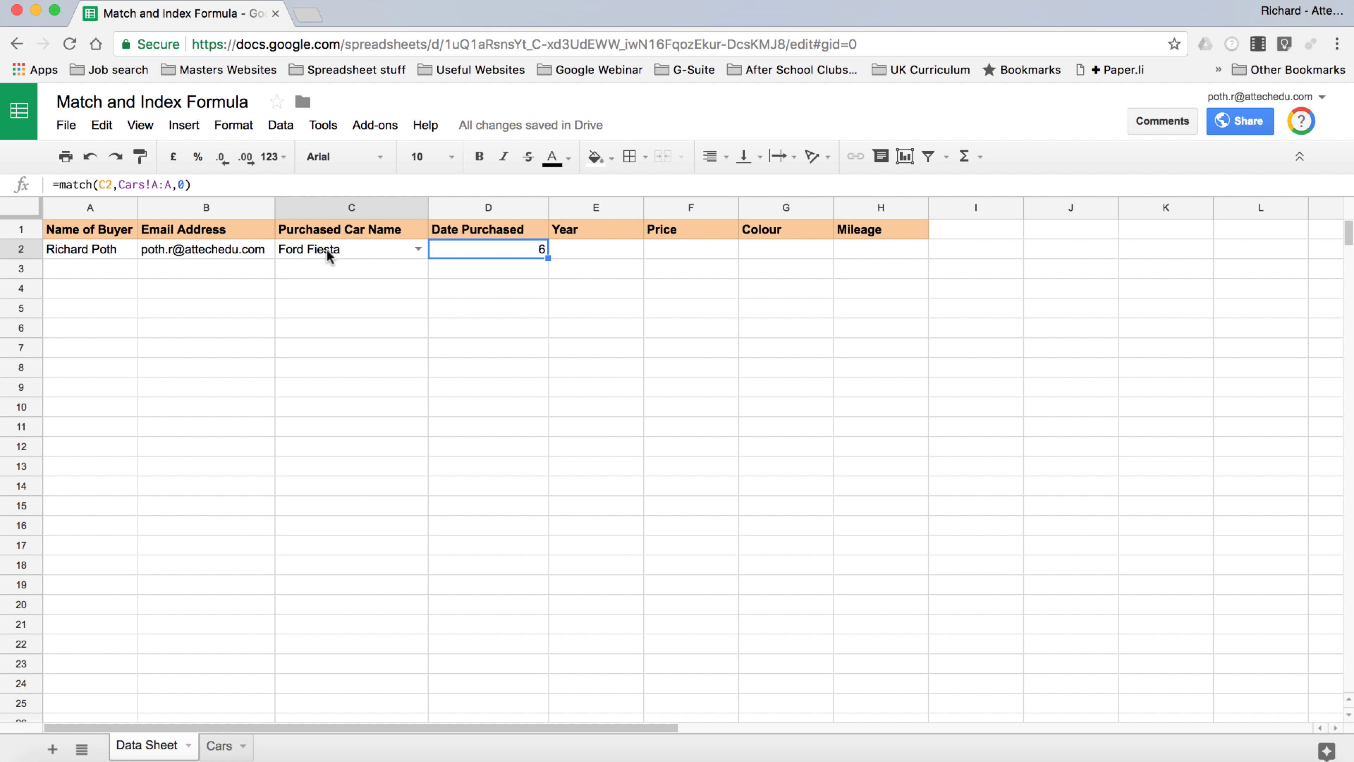
{"action": "left_click", "coordinate": [224, 747]}
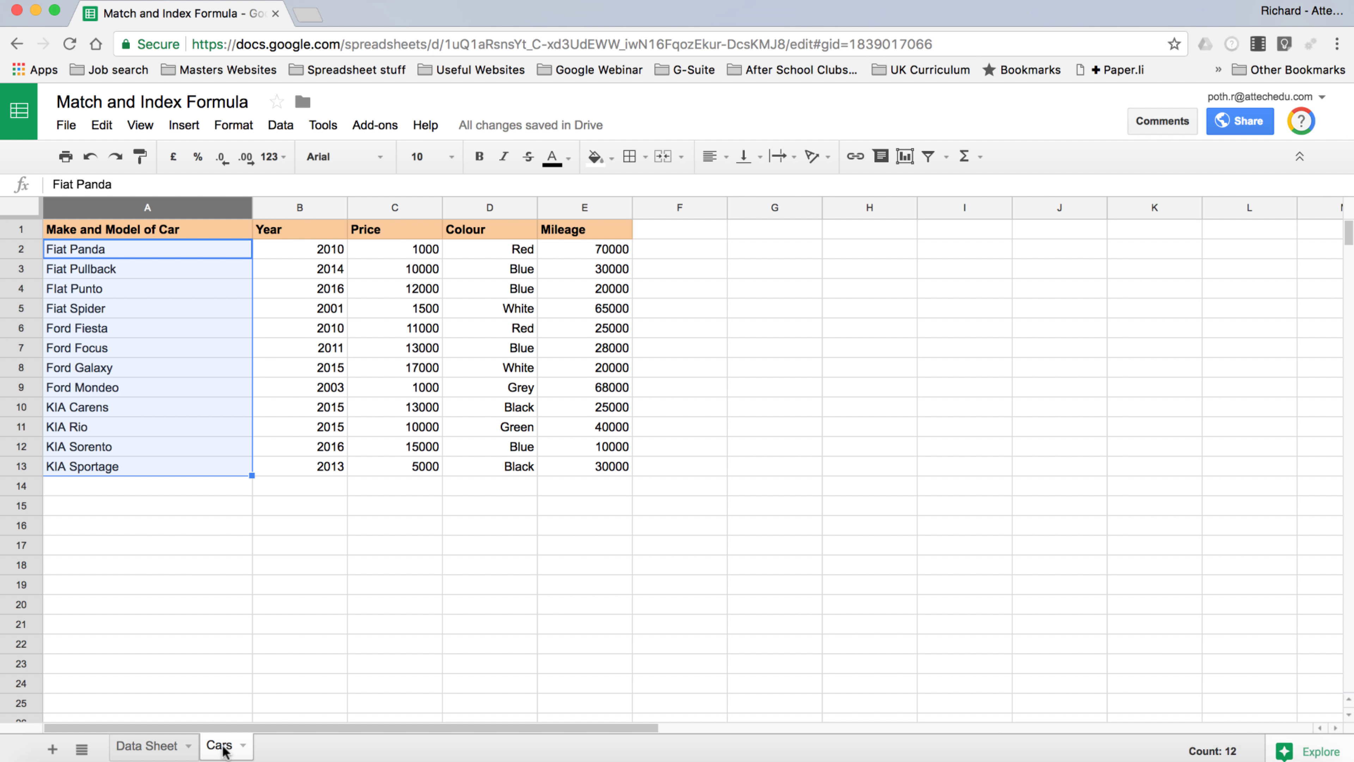
{"action": "left_click", "coordinate": [19, 327]}
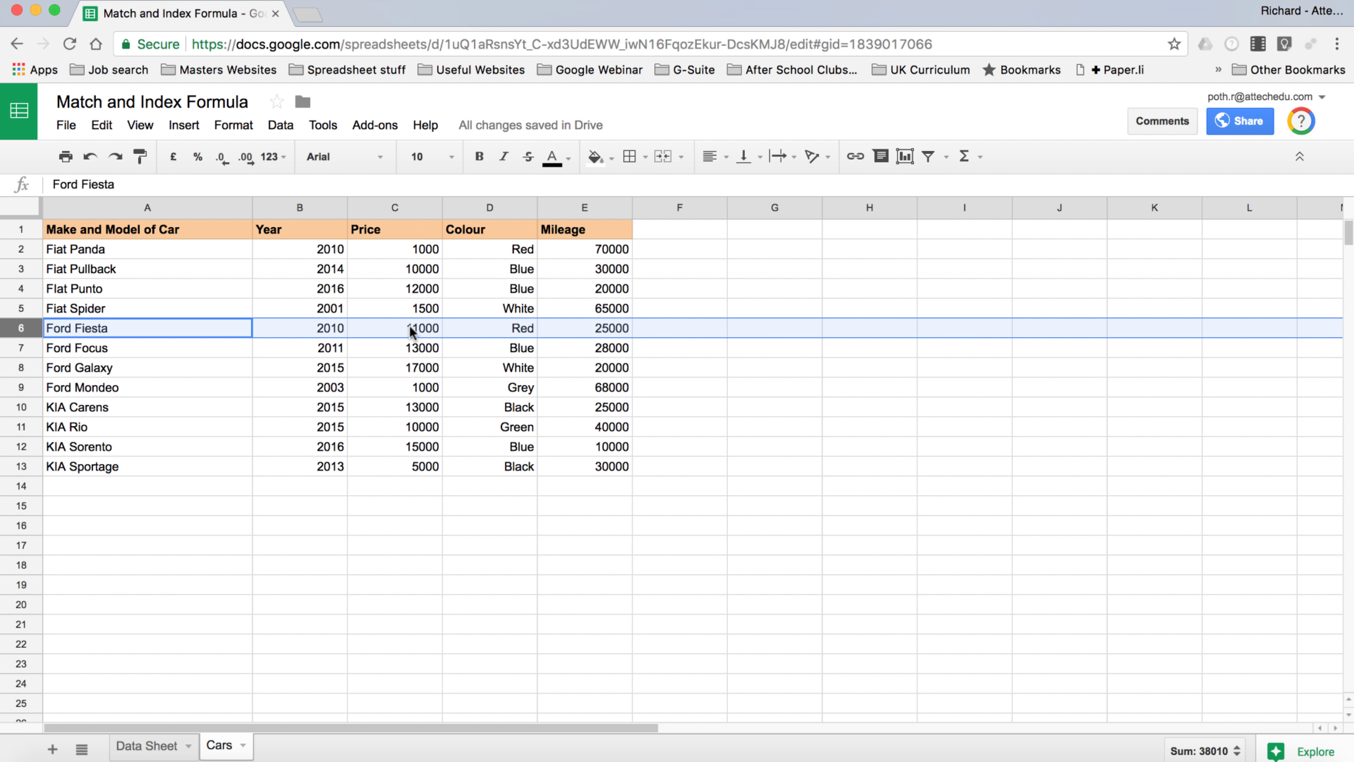
{"action": "left_click", "coordinate": [148, 746]}
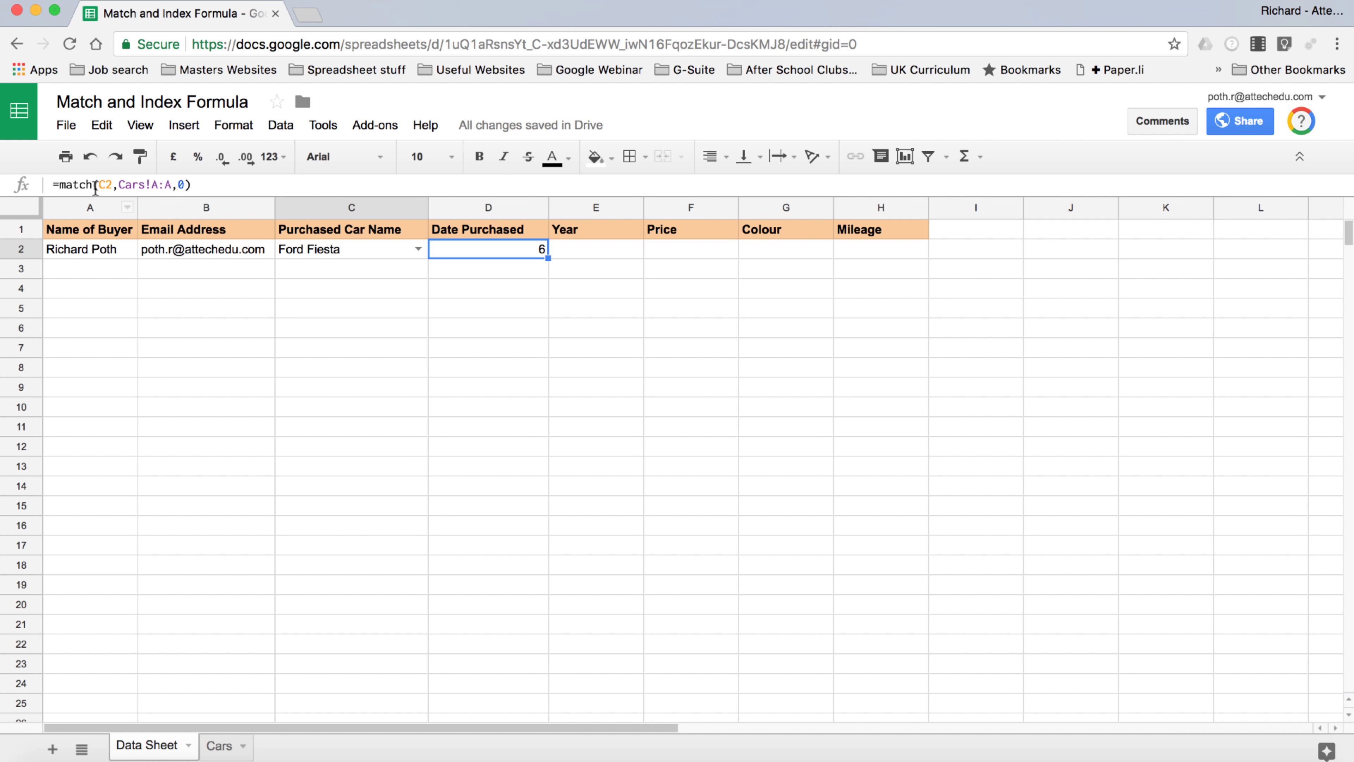
Wrap D2's MATCH formula inside an INDEX function
{"action": "left_click", "coordinate": [61, 184]}
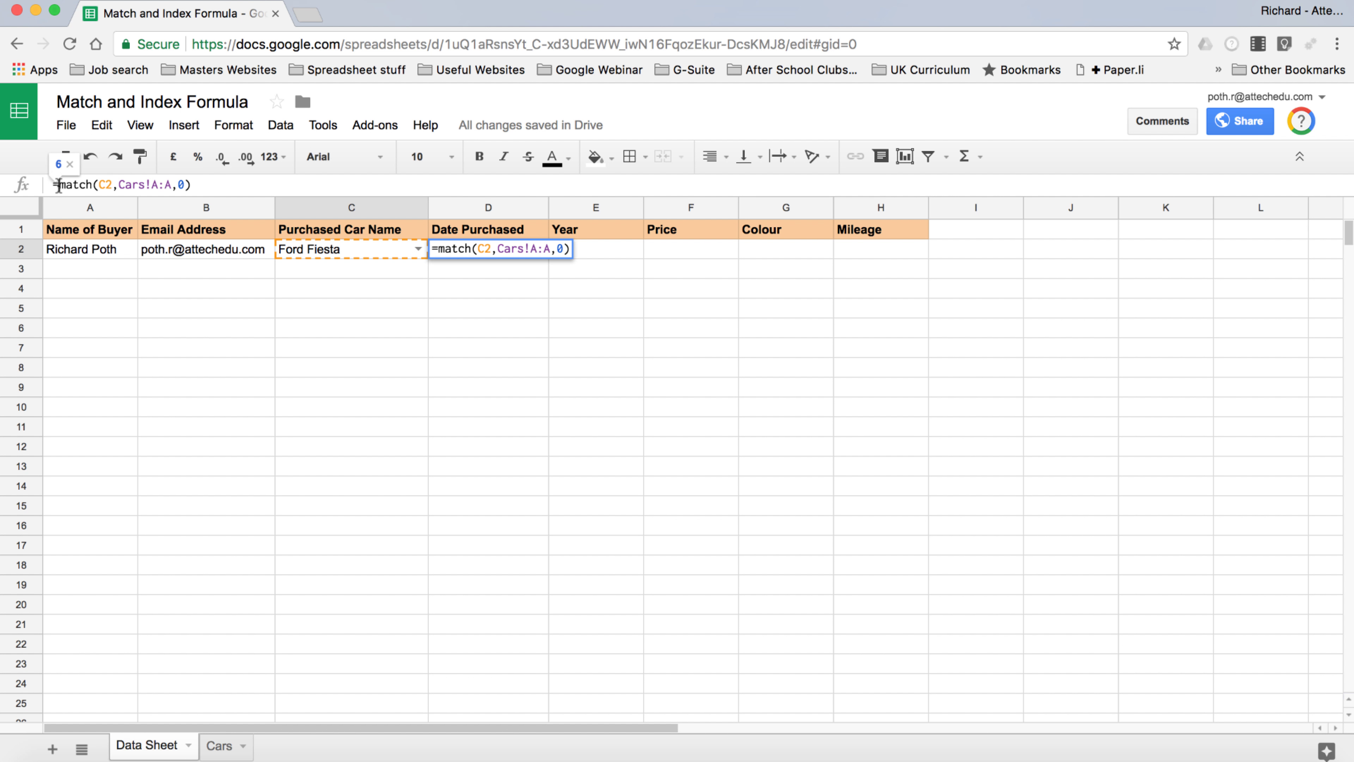
{"action": "type", "text": "index"}
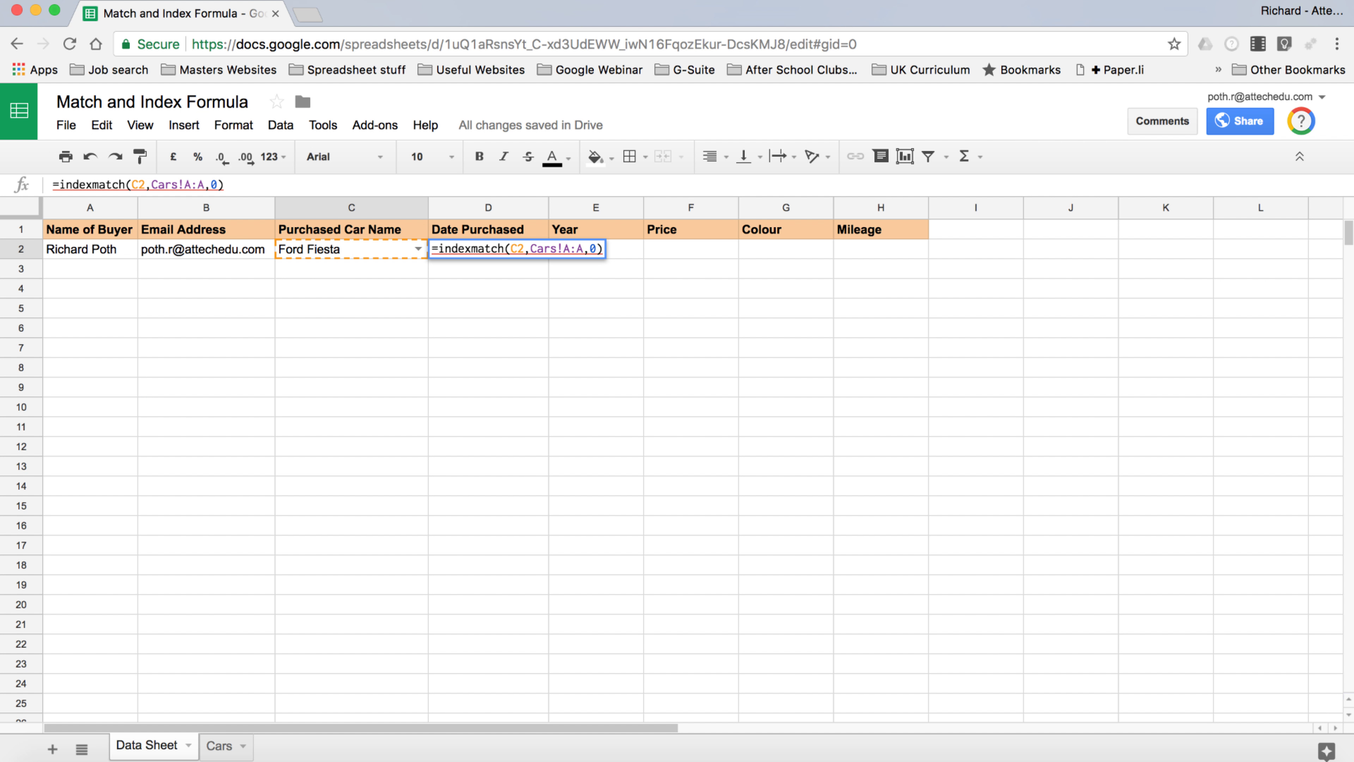
{"action": "type", "text": "("}
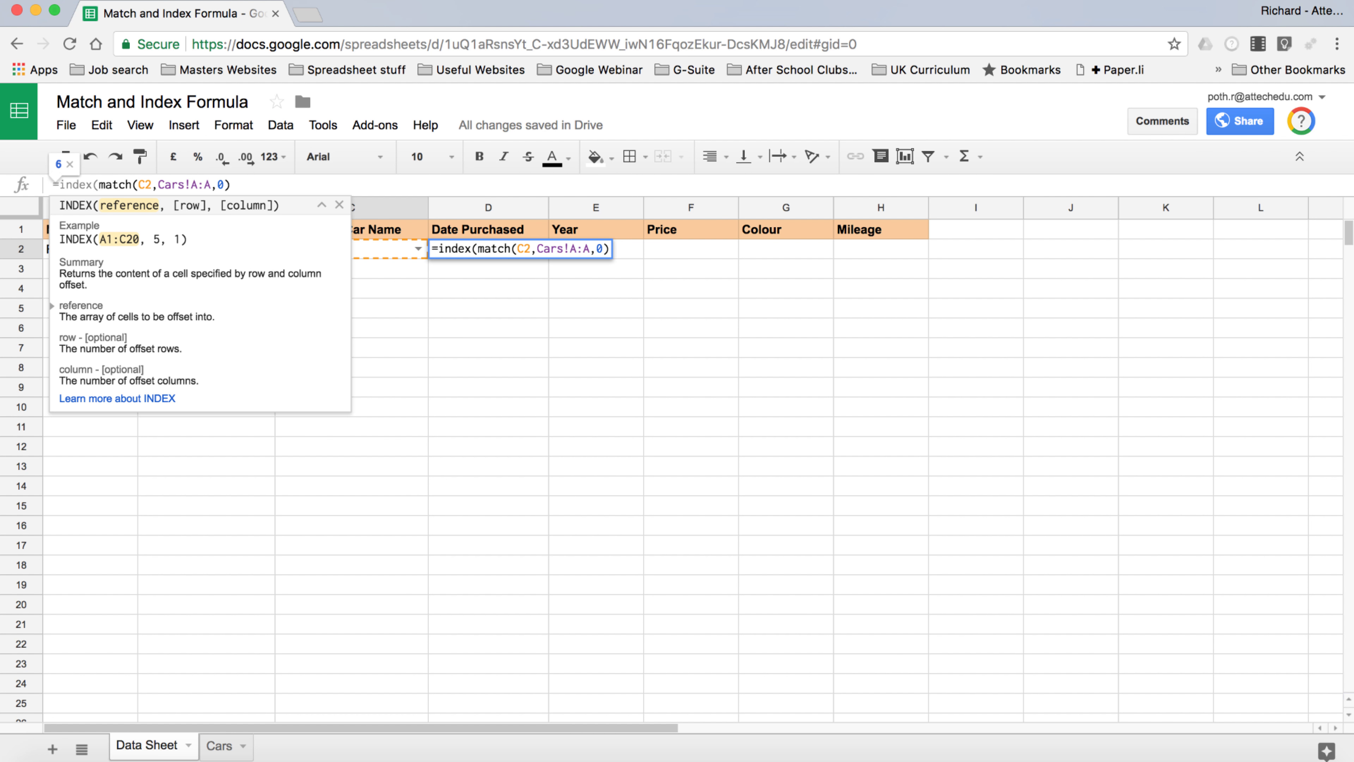
{"action": "key", "text": "End"}
{"action": "type", "text": ")"}
Make Cars!B:B the INDEX range so D2 returns the year 2010
{"action": "left_click_drag", "start_coordinate": [158, 185], "coordinate": [209, 185]}
{"action": "key", "text": "super+c"}
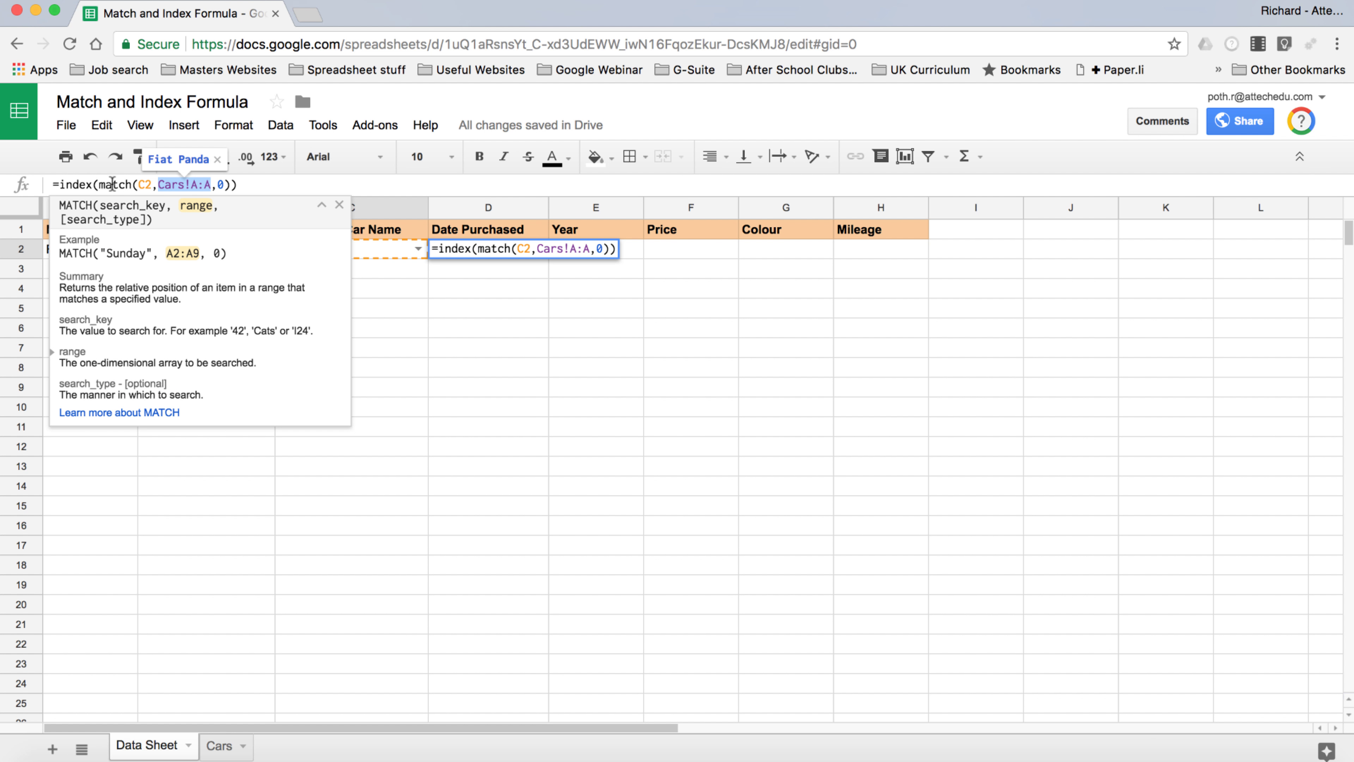
{"action": "left_click", "coordinate": [99, 184]}
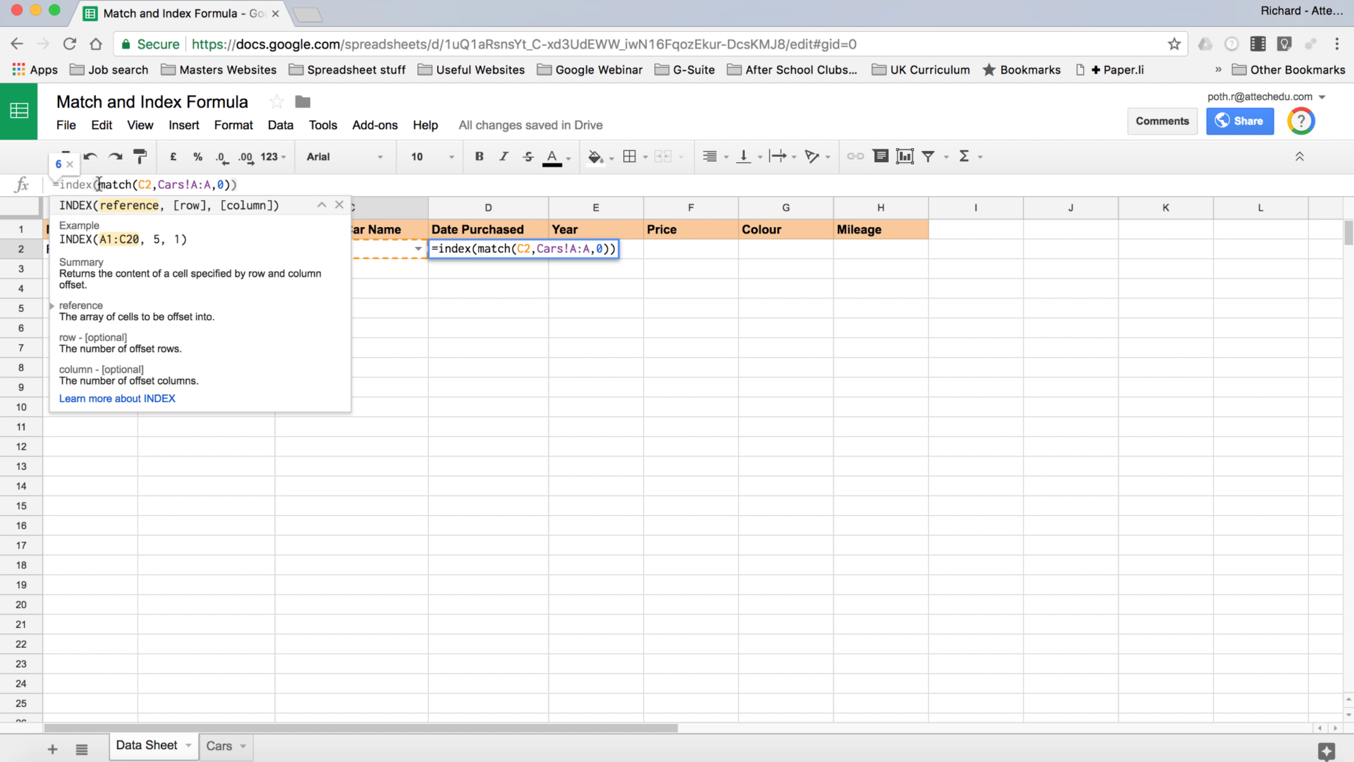
{"action": "key", "text": "super+v"}
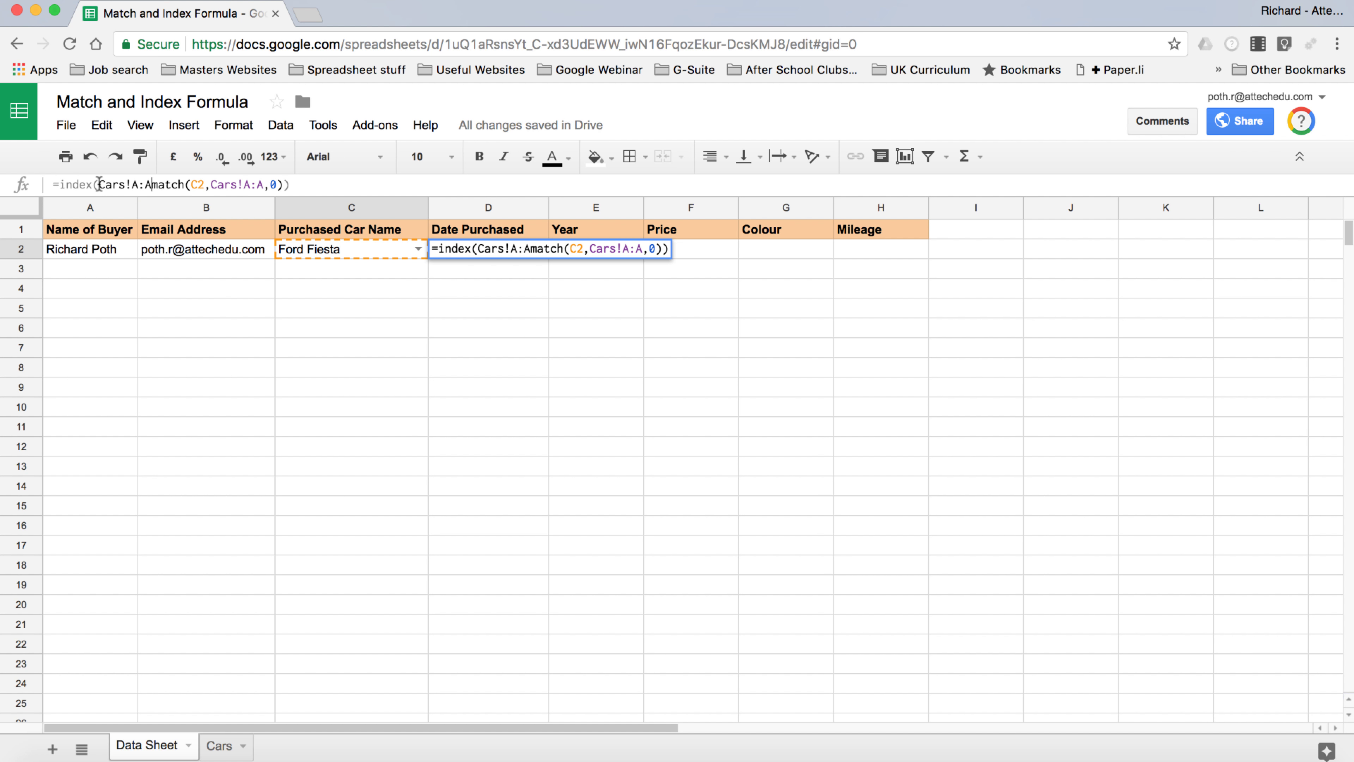
{"action": "type", "text": ","}
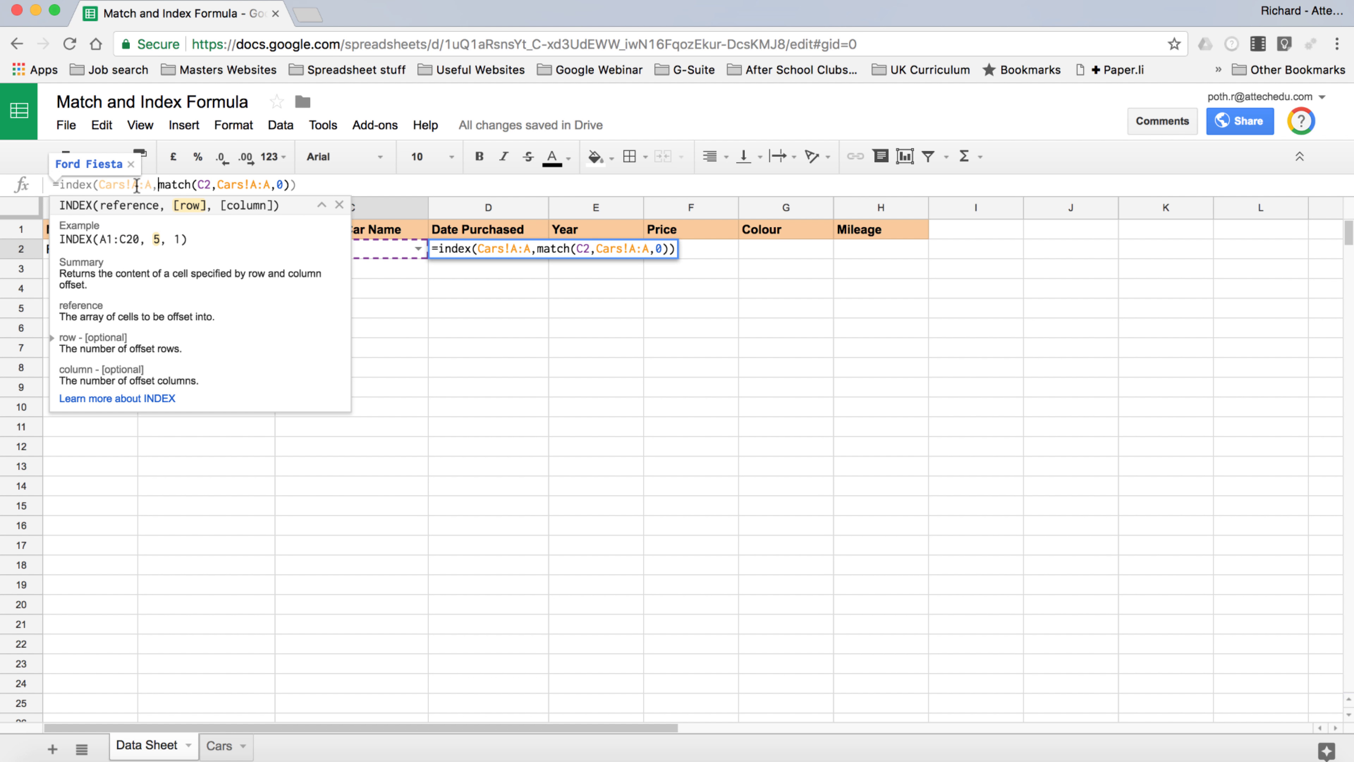
{"action": "double_click", "coordinate": [136, 184]}
{"action": "type", "text": "B"}
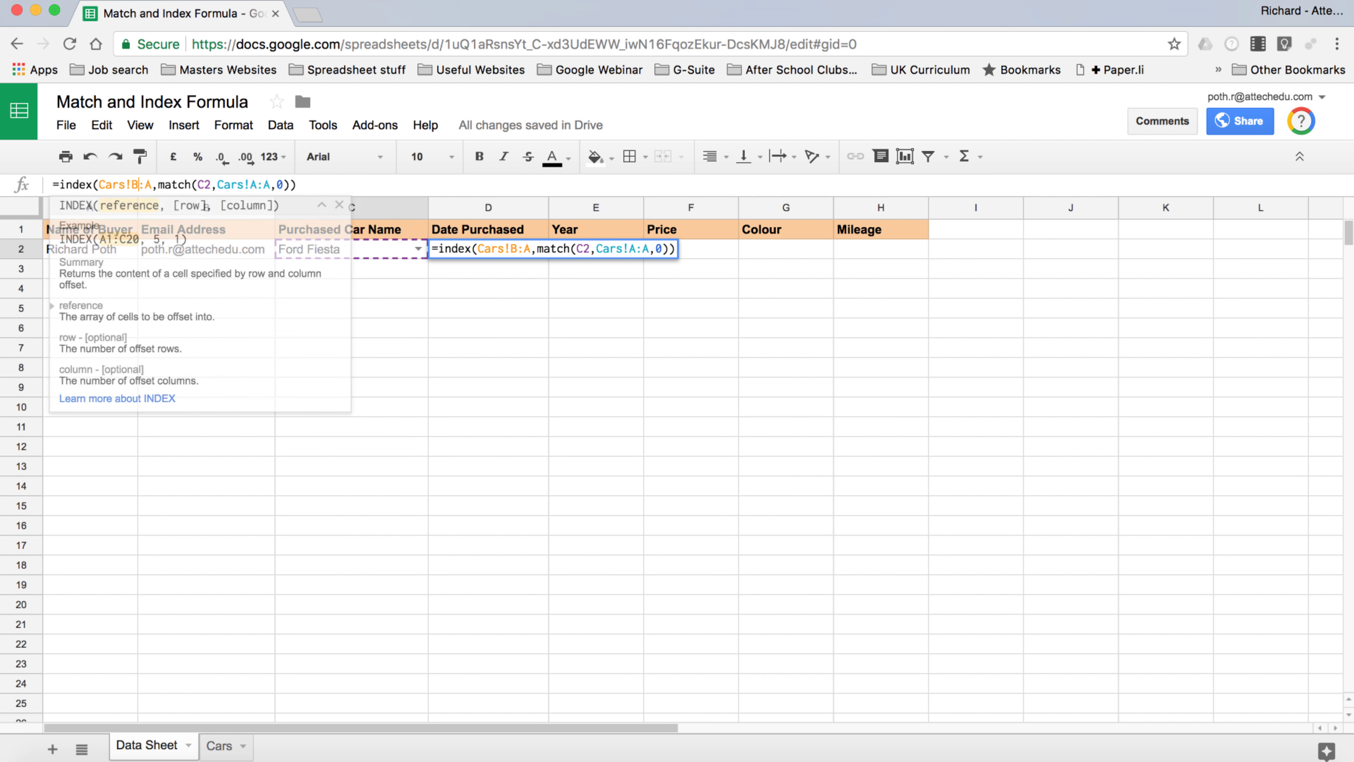
{"action": "left_click", "coordinate": [148, 184]}
{"action": "key", "text": "BackSpace"}
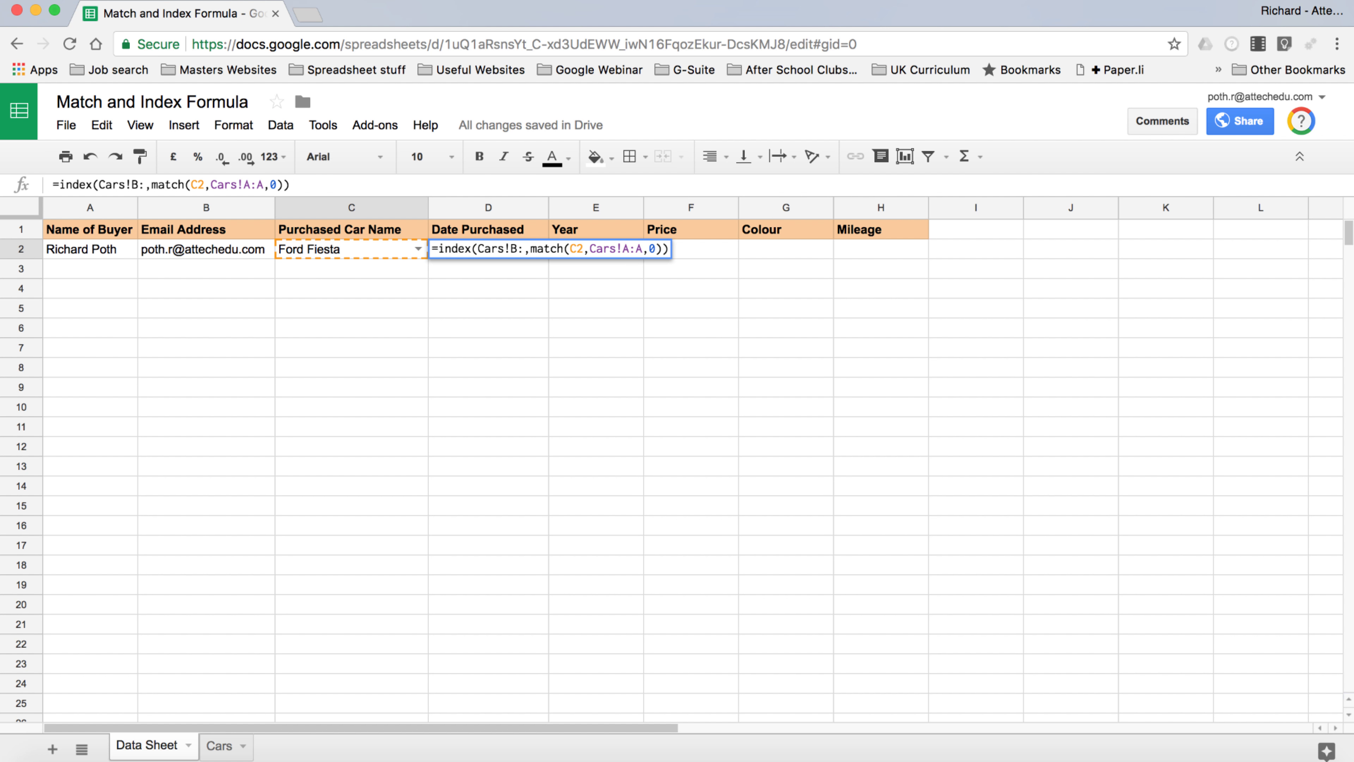
{"action": "type", "text": "B"}
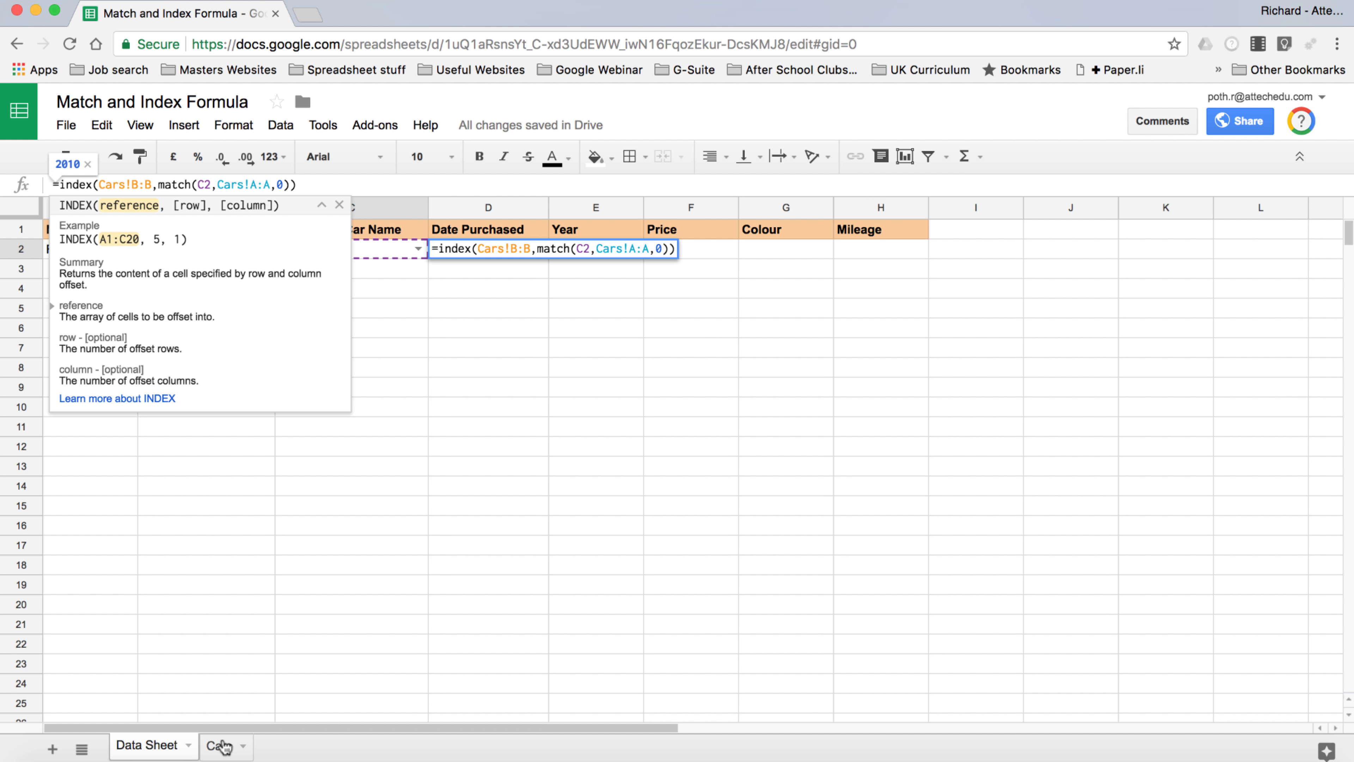
{"action": "left_click", "coordinate": [224, 746]}
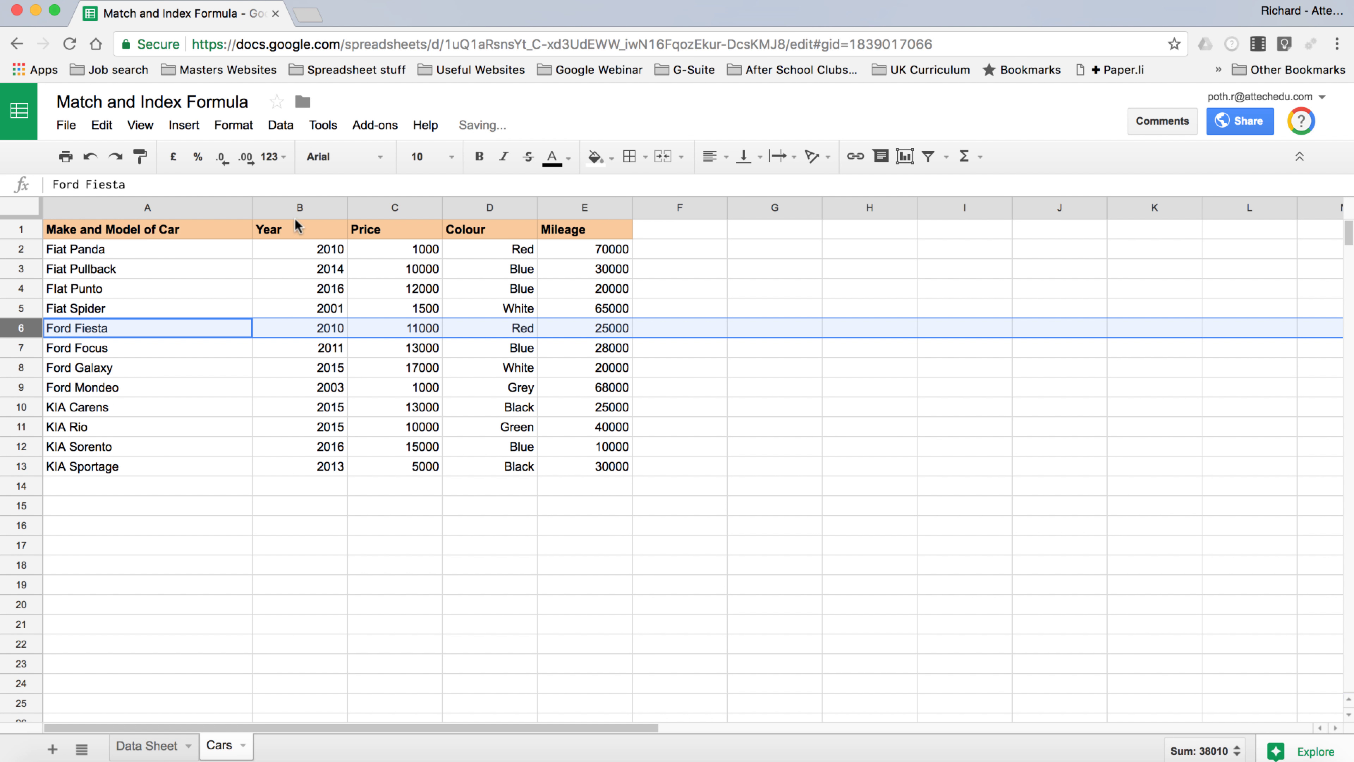
Move the 2010 year lookup formula from D2 into E2 under Year
{"action": "left_click", "coordinate": [155, 752]}
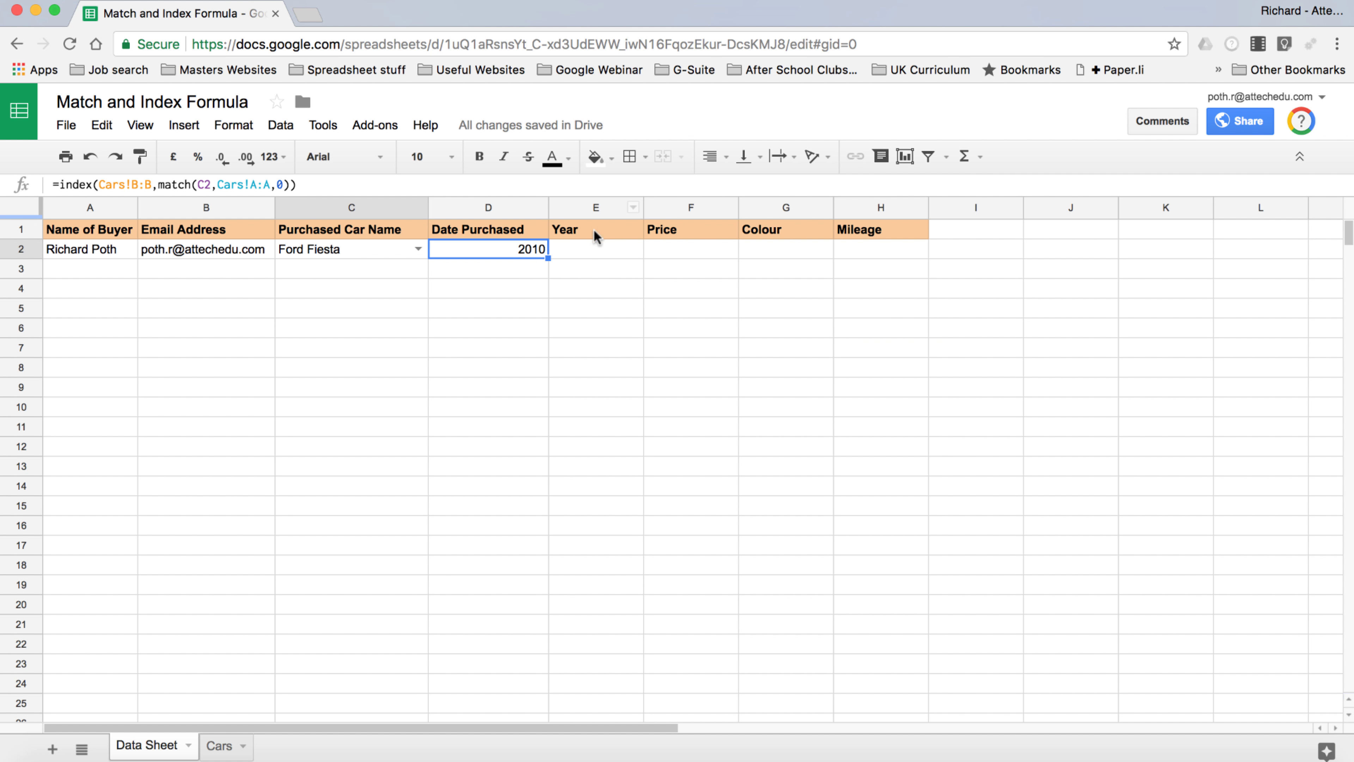
{"action": "left_click", "coordinate": [305, 192]}
{"action": "key", "text": "Escape"}
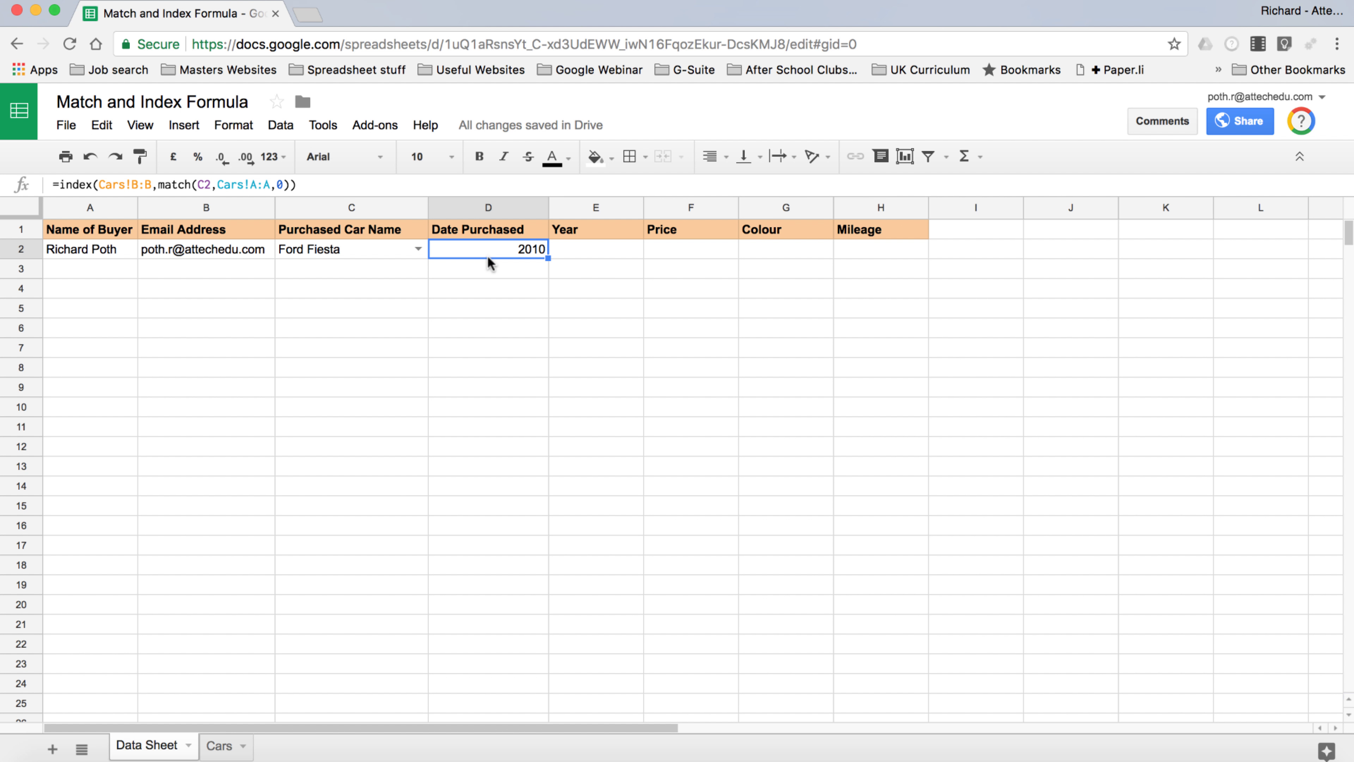
{"action": "key", "text": "ctrl+c"}
{"action": "left_click_drag", "start_coordinate": [485, 257], "coordinate": [573, 255]}
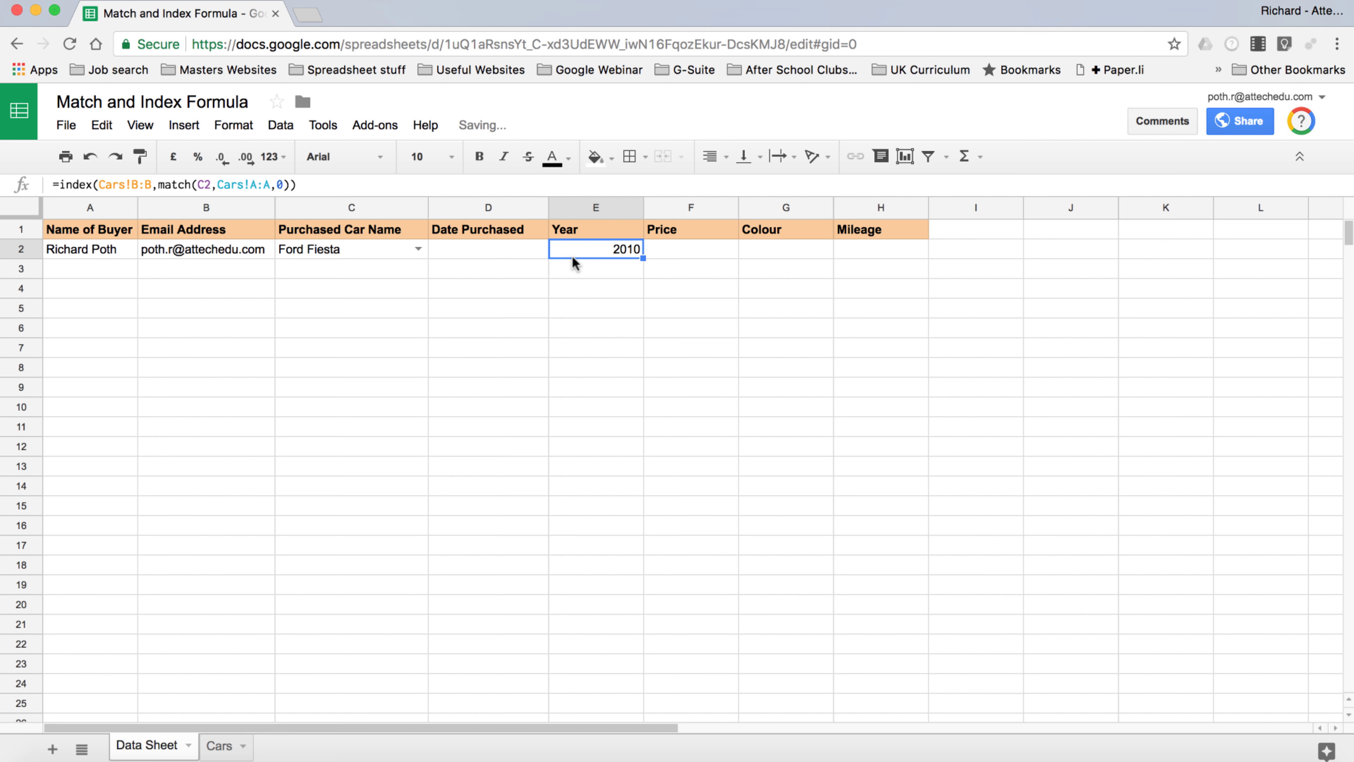
Enter the purchase date 10/8/17 in D2 and view the Cars sheet
{"action": "left_click", "coordinate": [489, 246]}
{"action": "type", "text": "10/8/17"}
{"action": "key", "text": "Tab"}
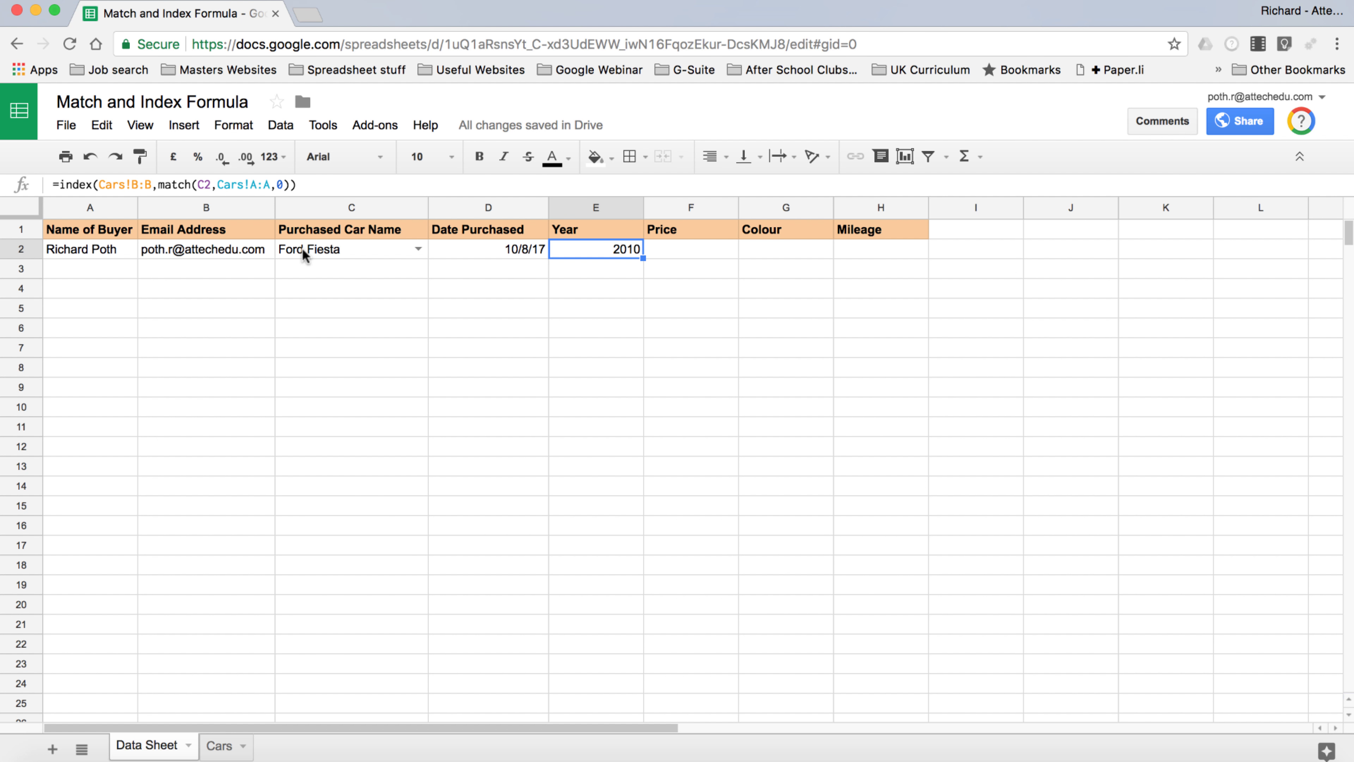
{"action": "left_click", "coordinate": [218, 747]}
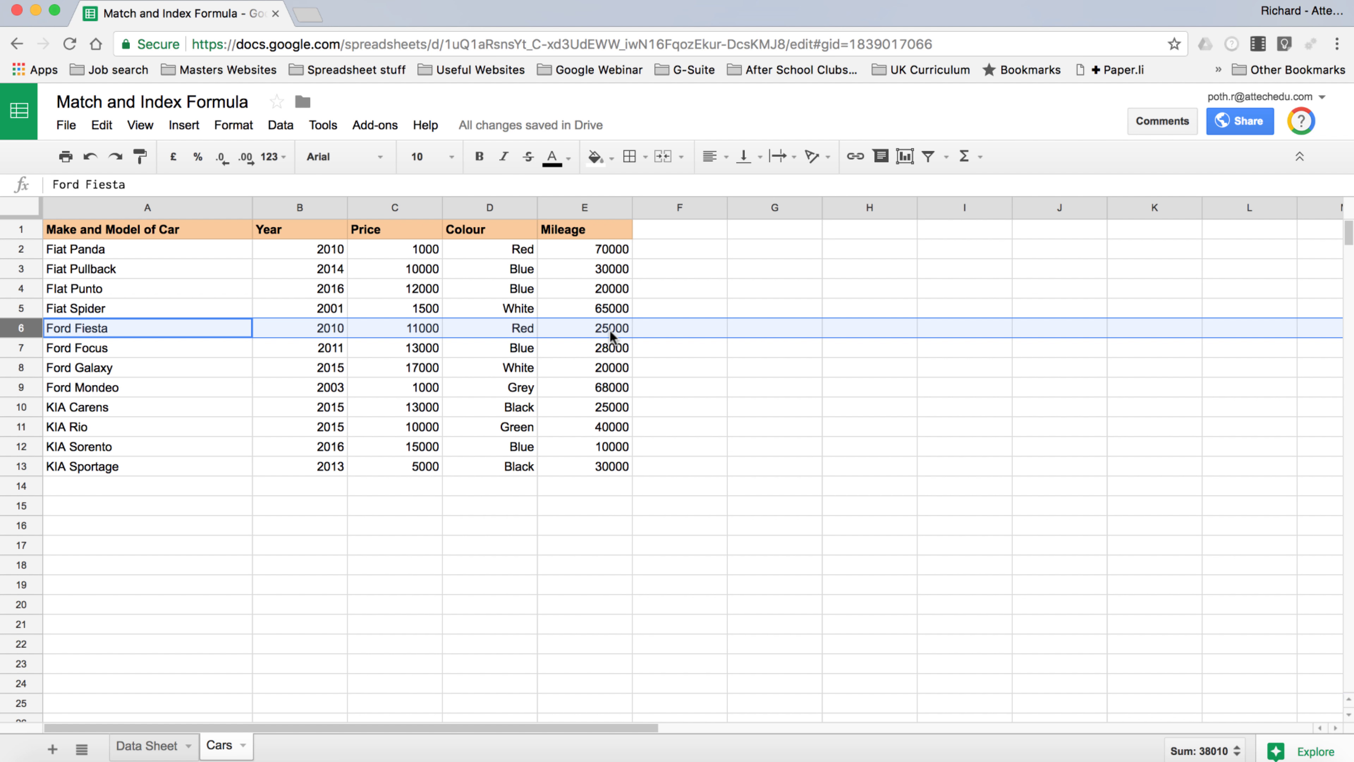
Fill E2's year lookup across F2:H2 into Price, Colour and Mileage
{"action": "left_click", "coordinate": [149, 746]}
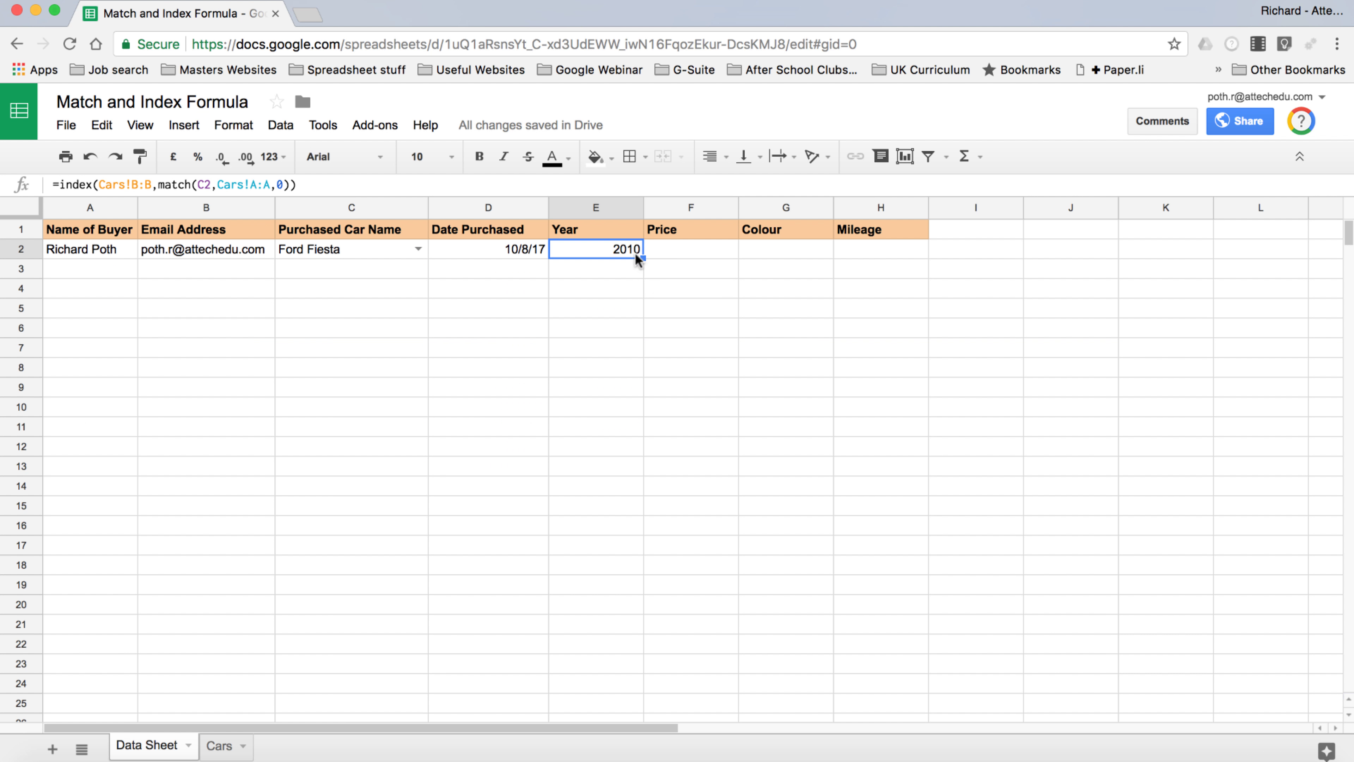
{"action": "left_click_drag", "start_coordinate": [644, 258], "coordinate": [858, 246]}
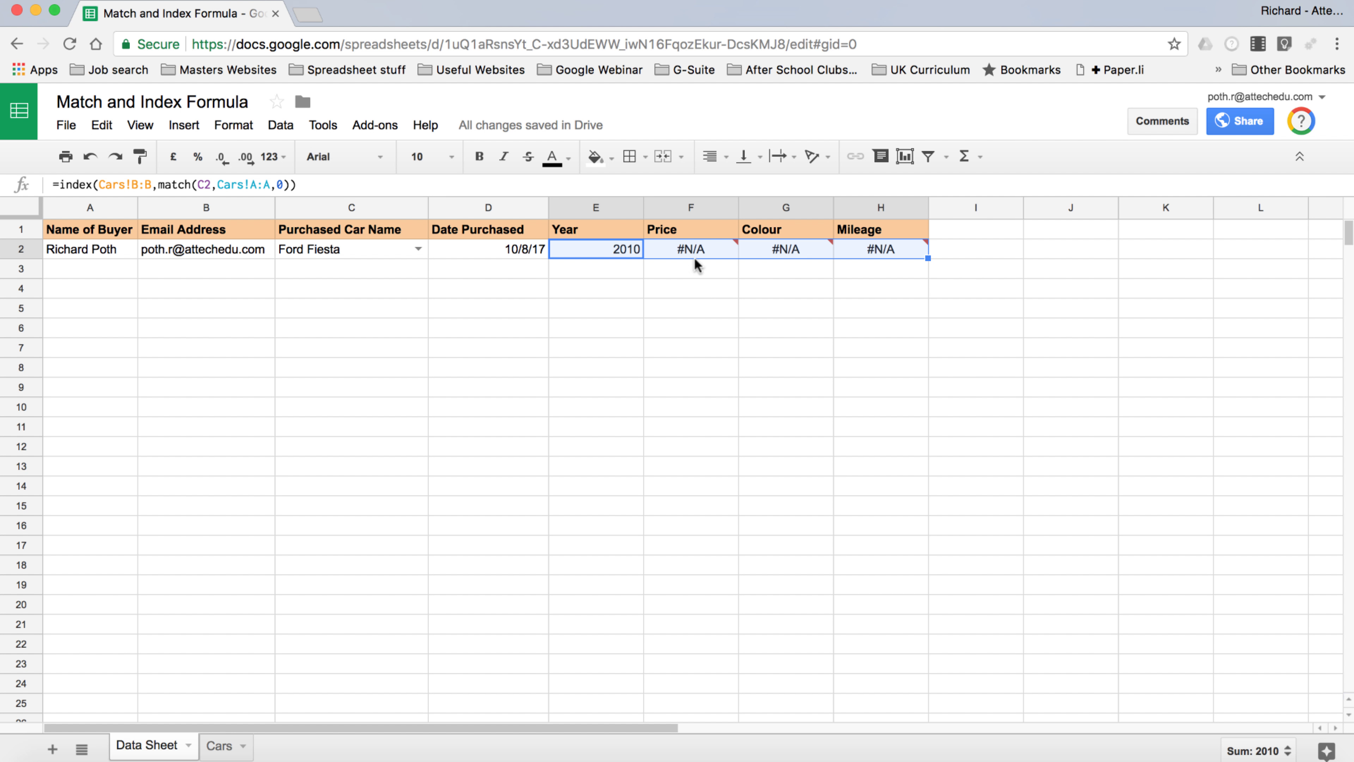
{"action": "mouse_move", "coordinate": [694, 256]}
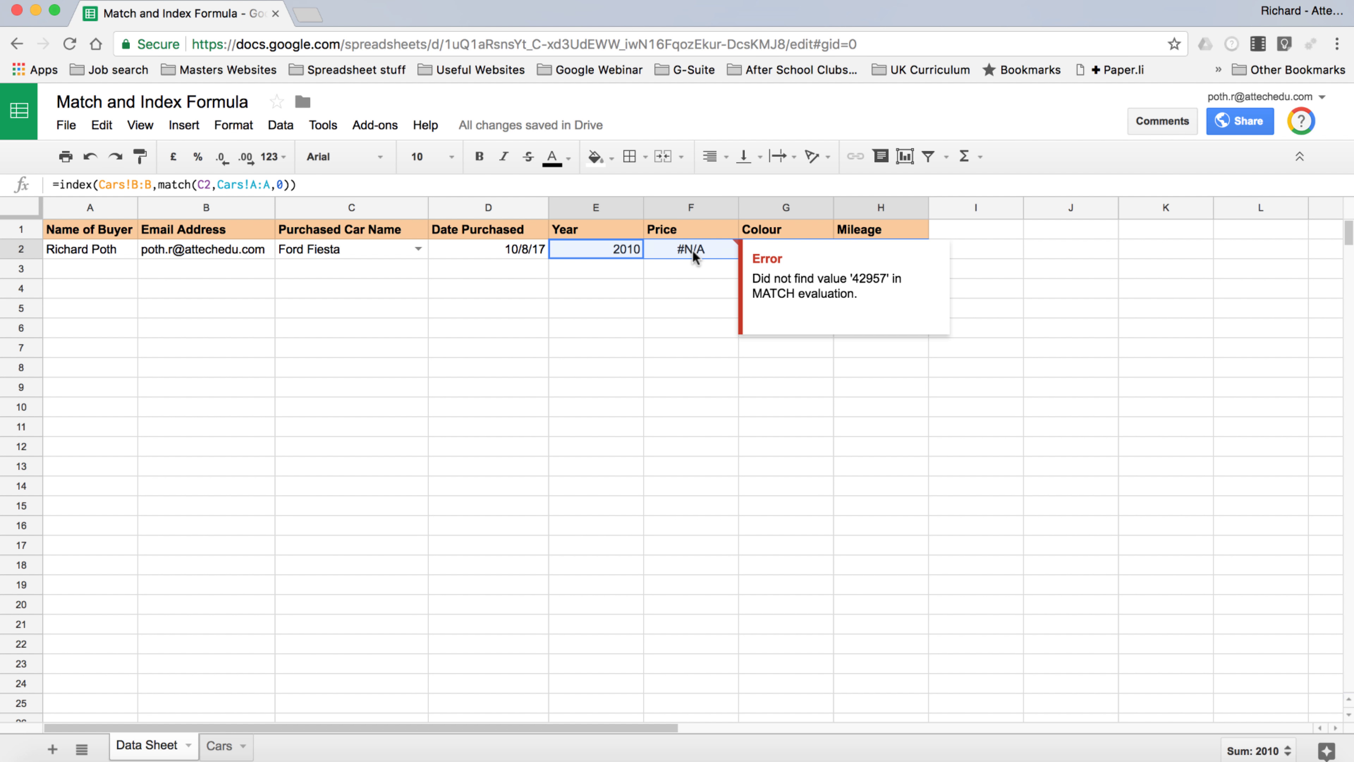
Compare the shifted formulas in F2, G2 and H2 against E2's working formula
{"action": "left_click", "coordinate": [692, 249]}
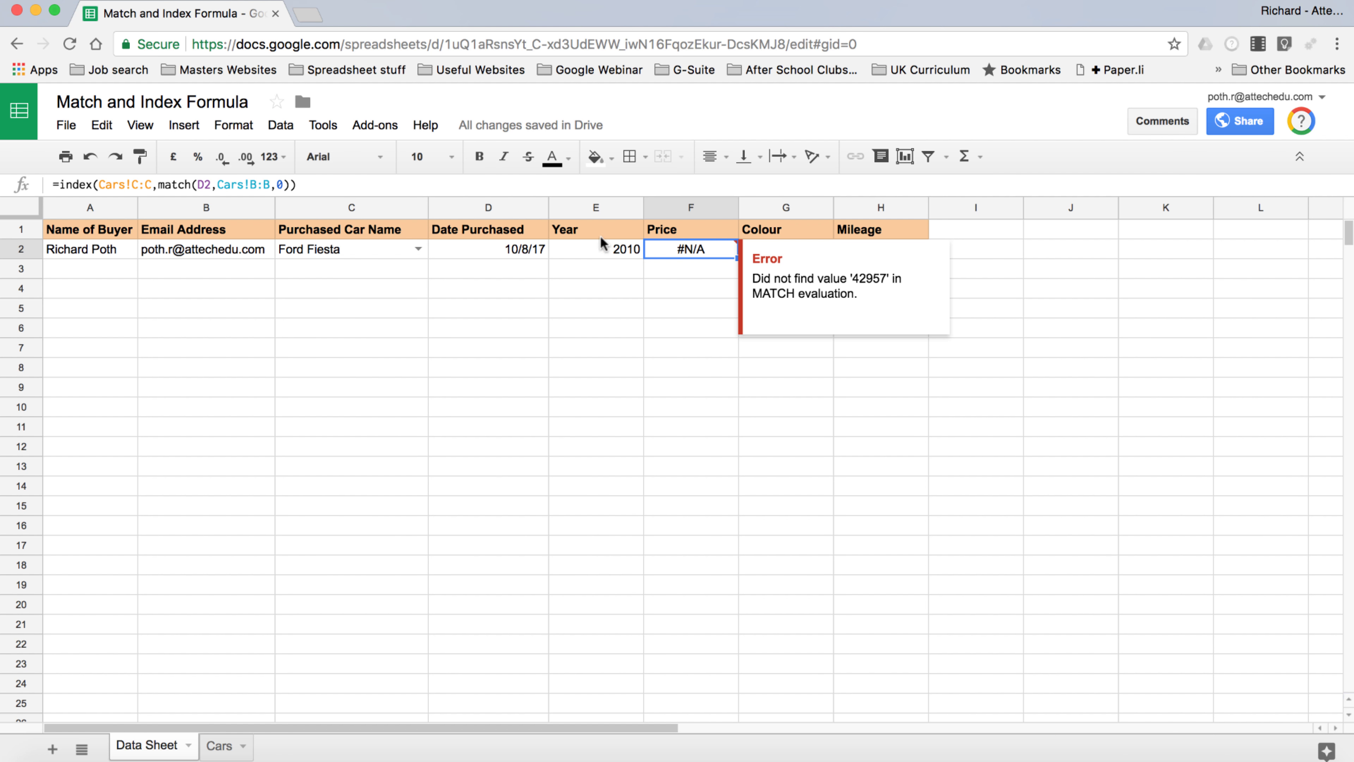
{"action": "left_click", "coordinate": [584, 246]}
{"action": "key", "text": "Right"}
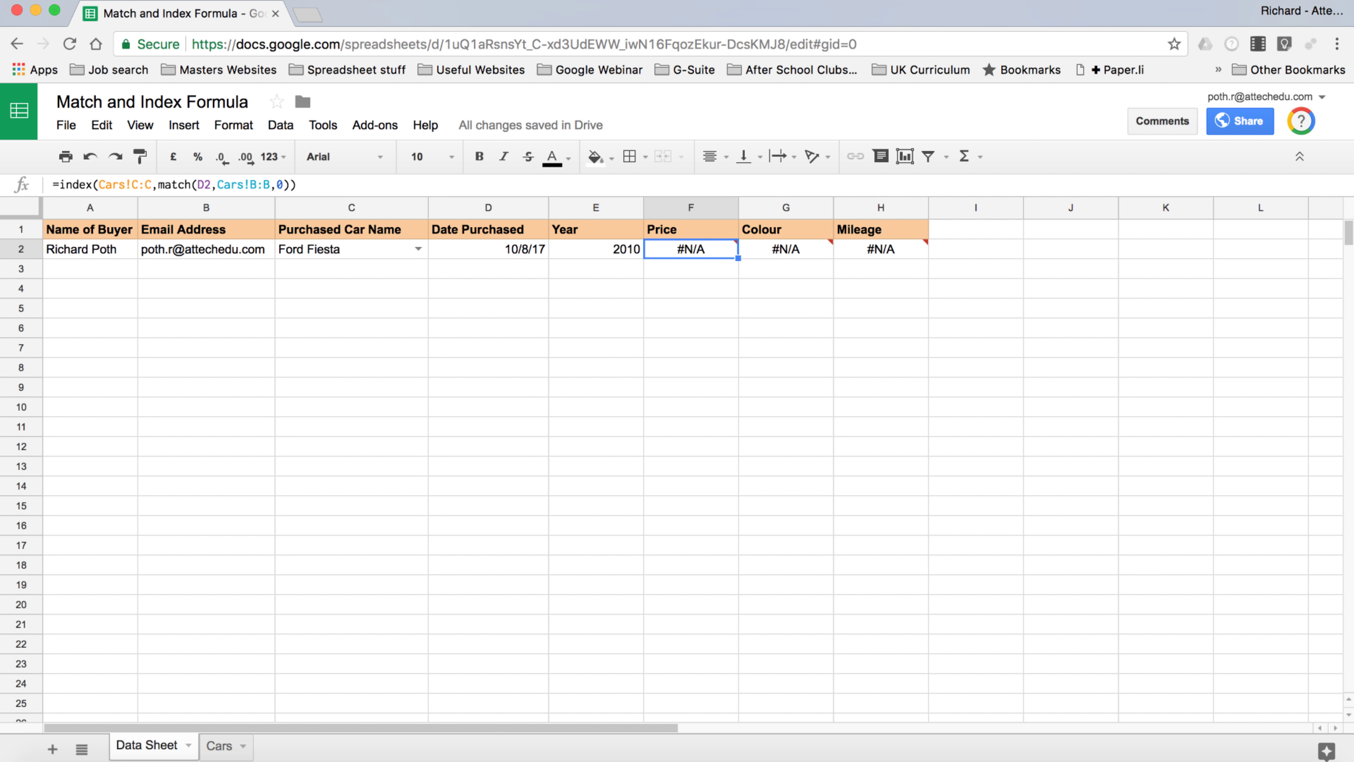
{"action": "key", "text": "Right"}
{"action": "key", "text": "Left"}
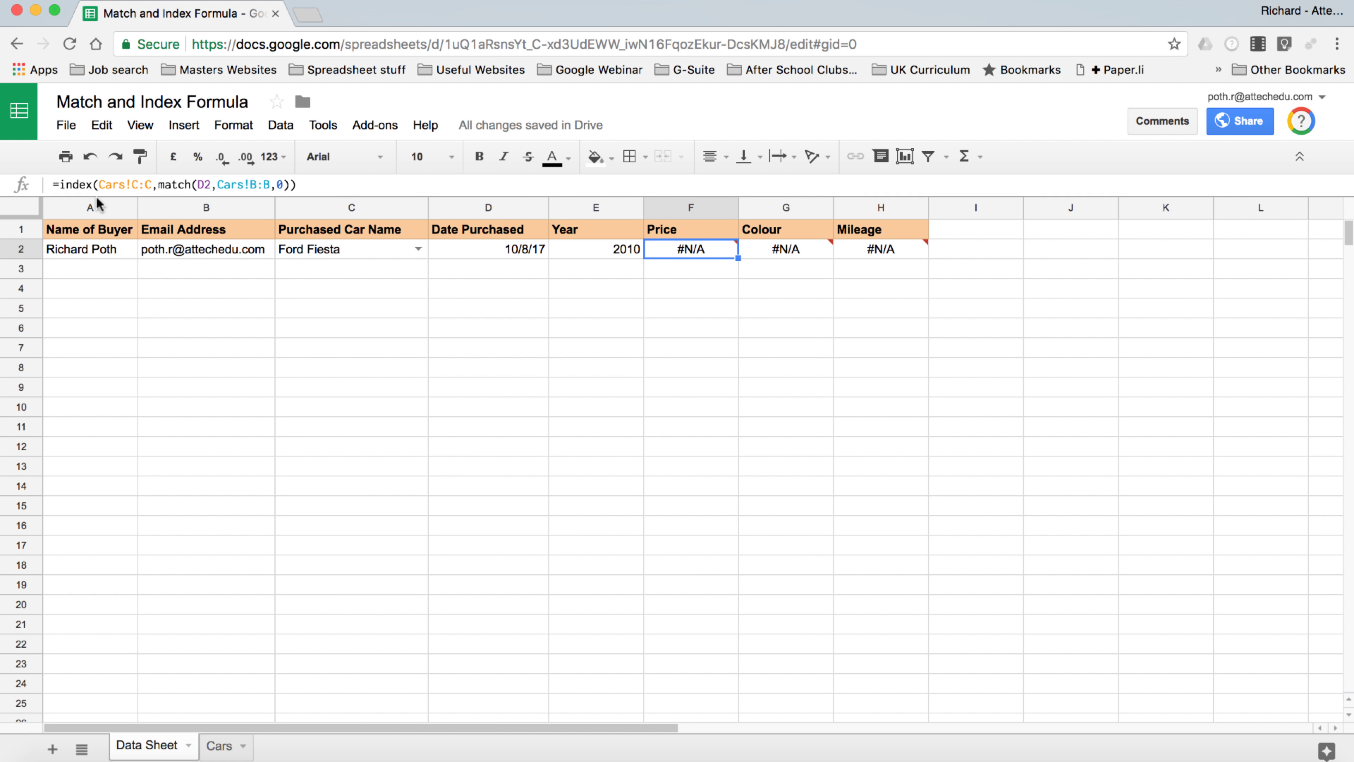
{"action": "left_click", "coordinate": [603, 249]}
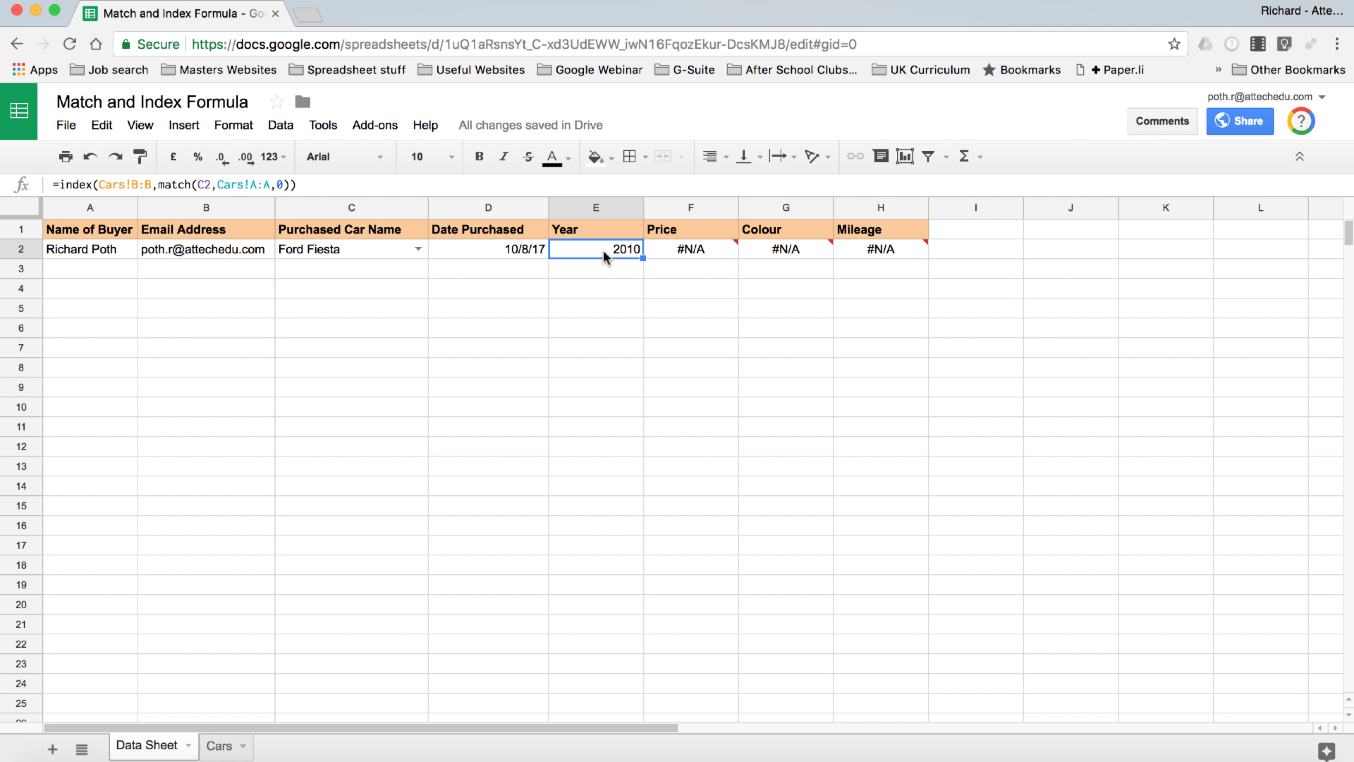
{"action": "key", "text": "Right"}
{"action": "key", "text": "Right"}
{"action": "key", "text": "Right"}
{"action": "key", "text": "Left"}
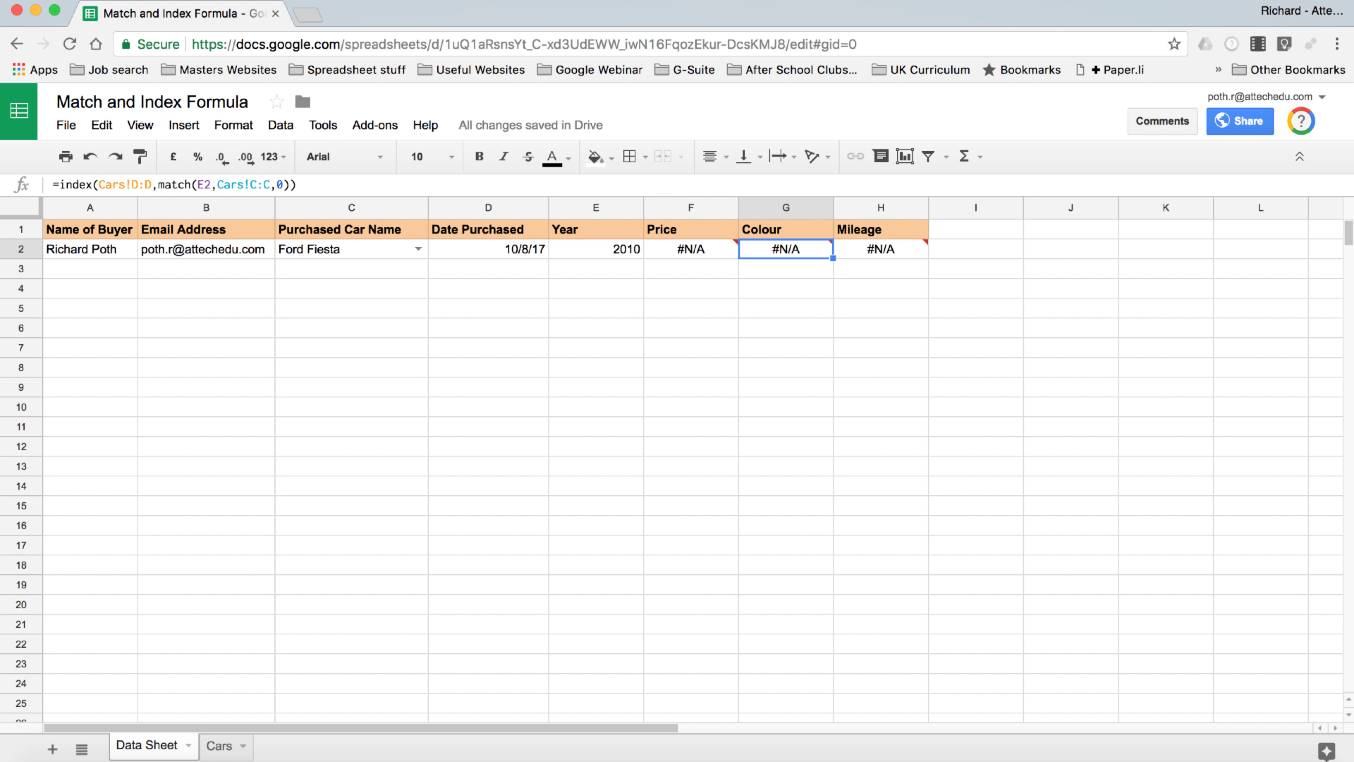
{"action": "left_click", "coordinate": [620, 253]}
Delete the #N/A Price, Colour and Mileage formulas in F2:H2
{"action": "left_click", "coordinate": [689, 251]}
{"action": "key", "text": "Delete"}
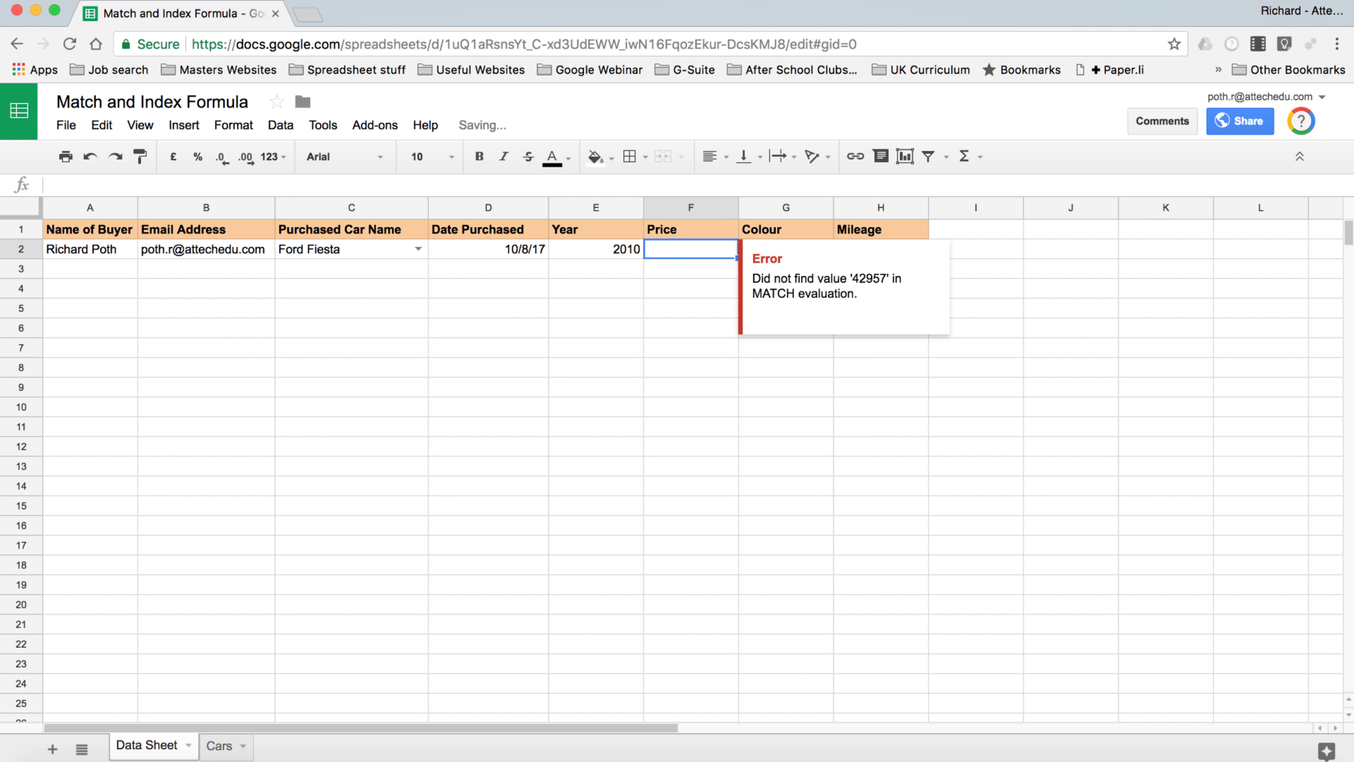
{"action": "key", "text": "Right"}
{"action": "key", "text": "Delete"}
{"action": "key", "text": "Right"}
{"action": "key", "text": "Delete"}
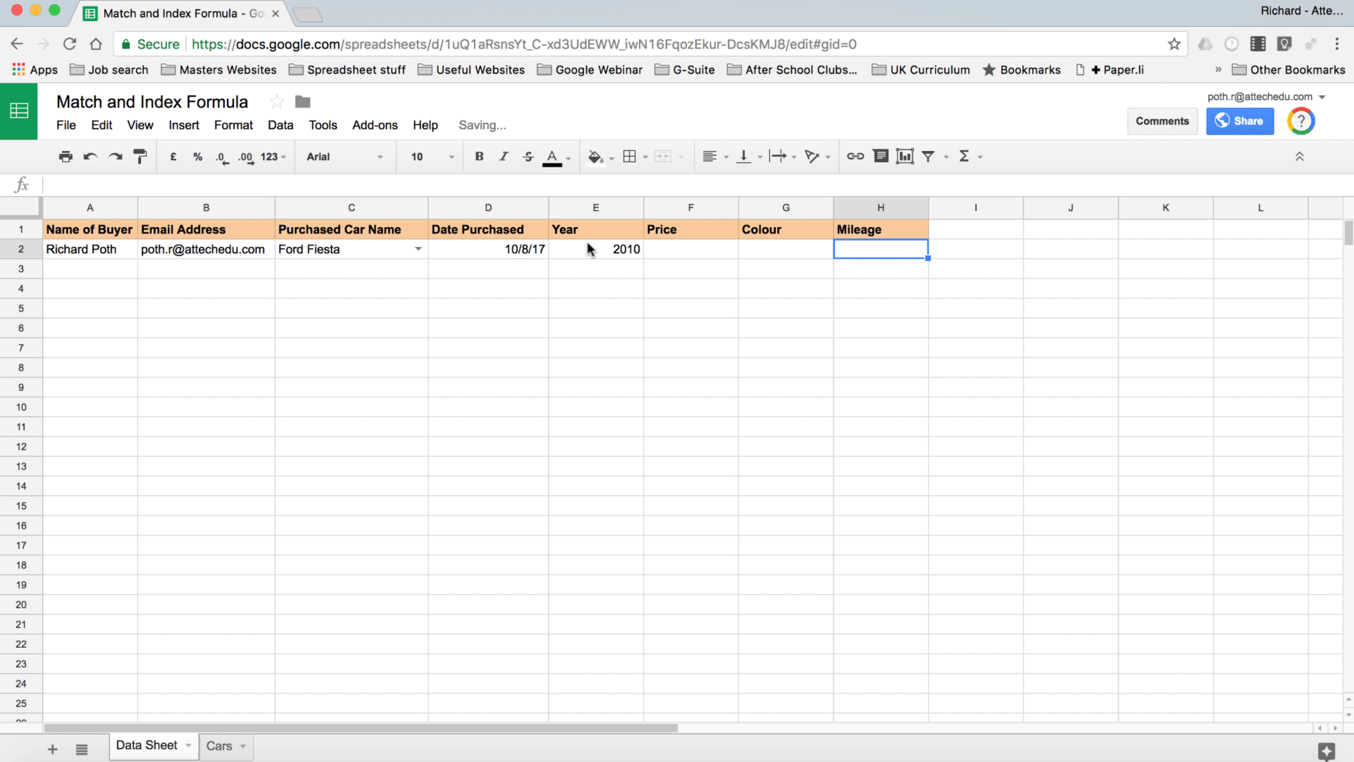
Edit E2's formula to =index(Cars!B:B,match($C2,Cars!$A:$A,0)), still returning 2010
{"action": "left_click", "coordinate": [591, 249]}
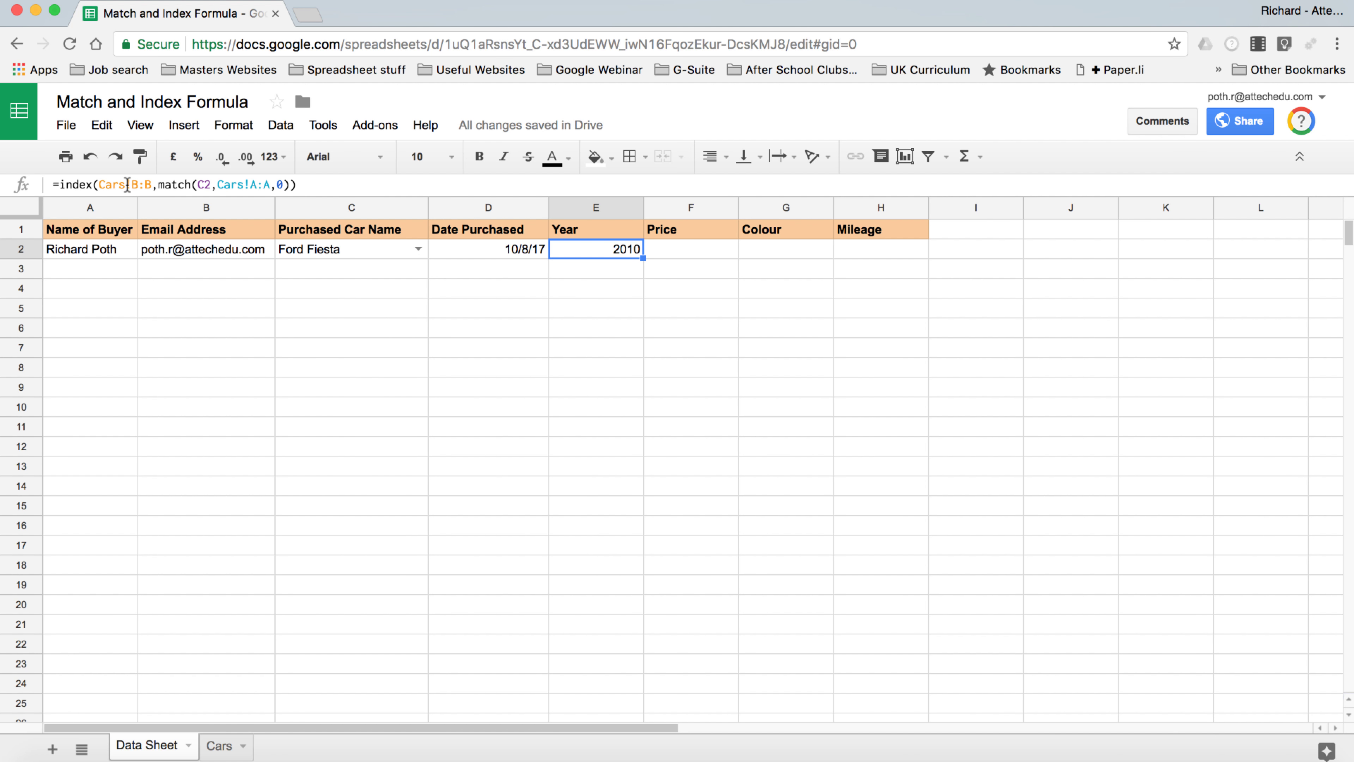
{"action": "left_click", "coordinate": [208, 184]}
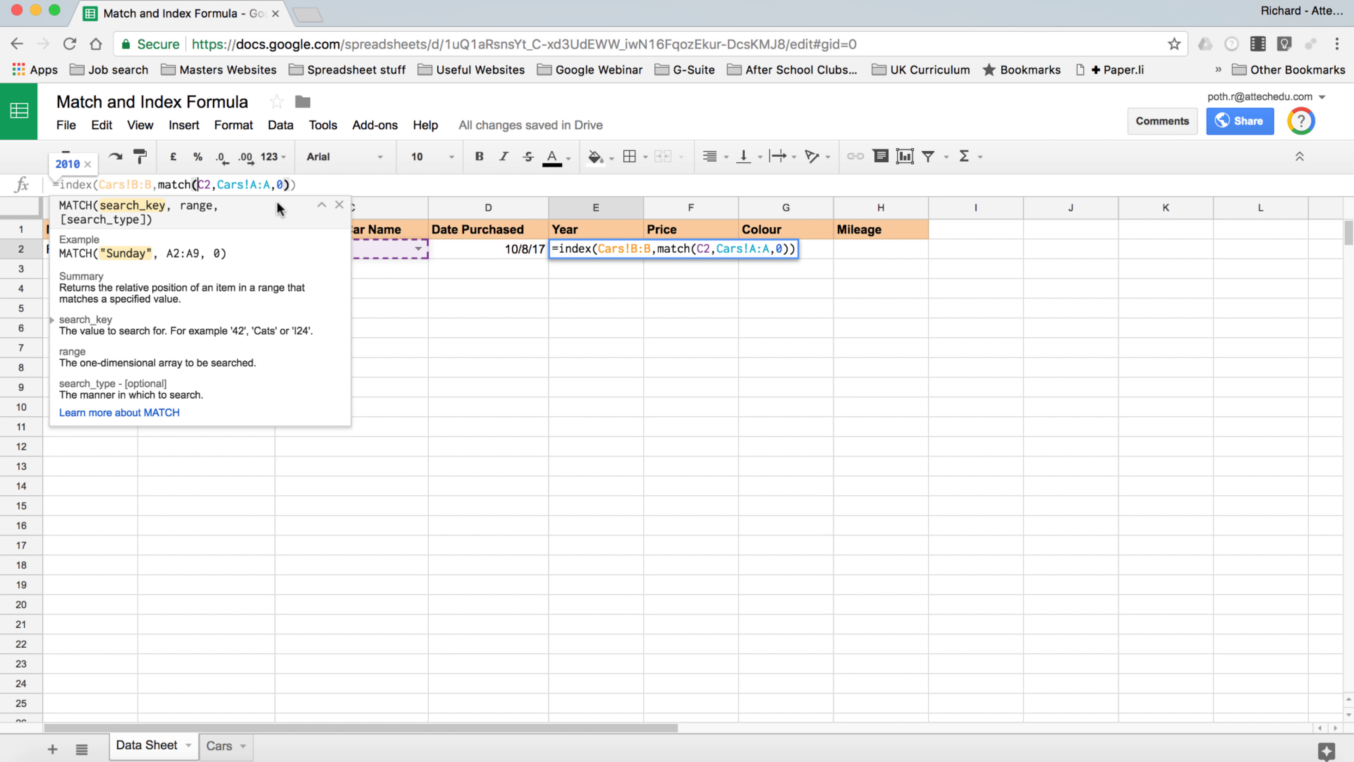
{"action": "type", "text": "$"}
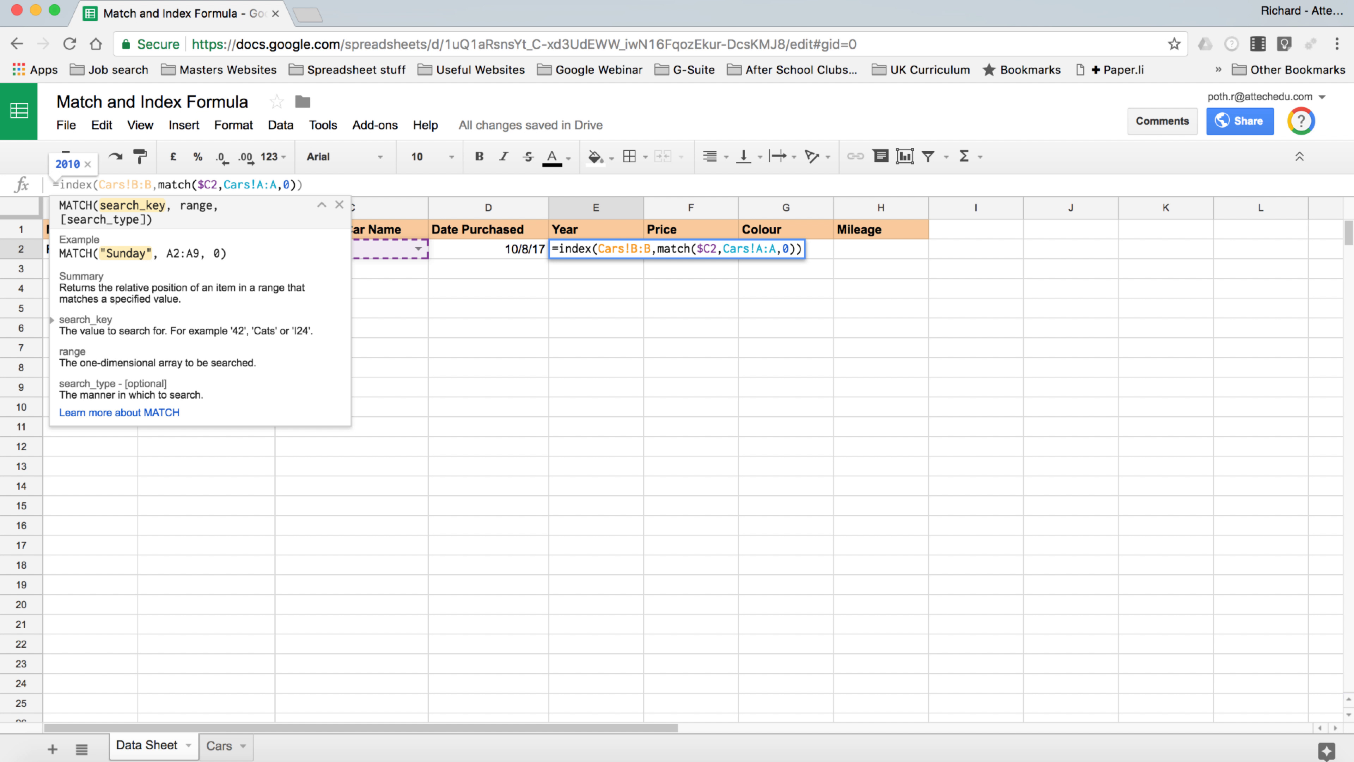
{"action": "left_click", "coordinate": [224, 184]}
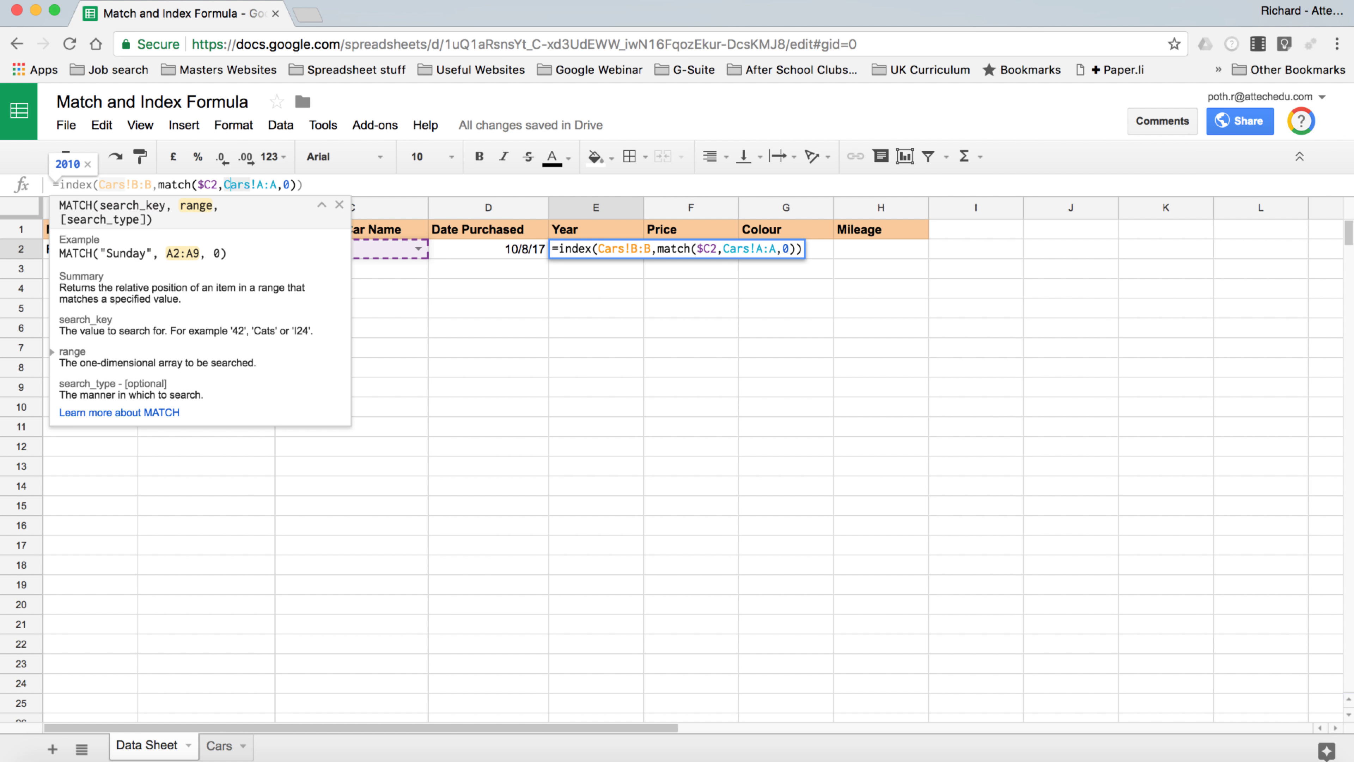
{"action": "left_click", "coordinate": [257, 184]}
{"action": "type", "text": "$"}
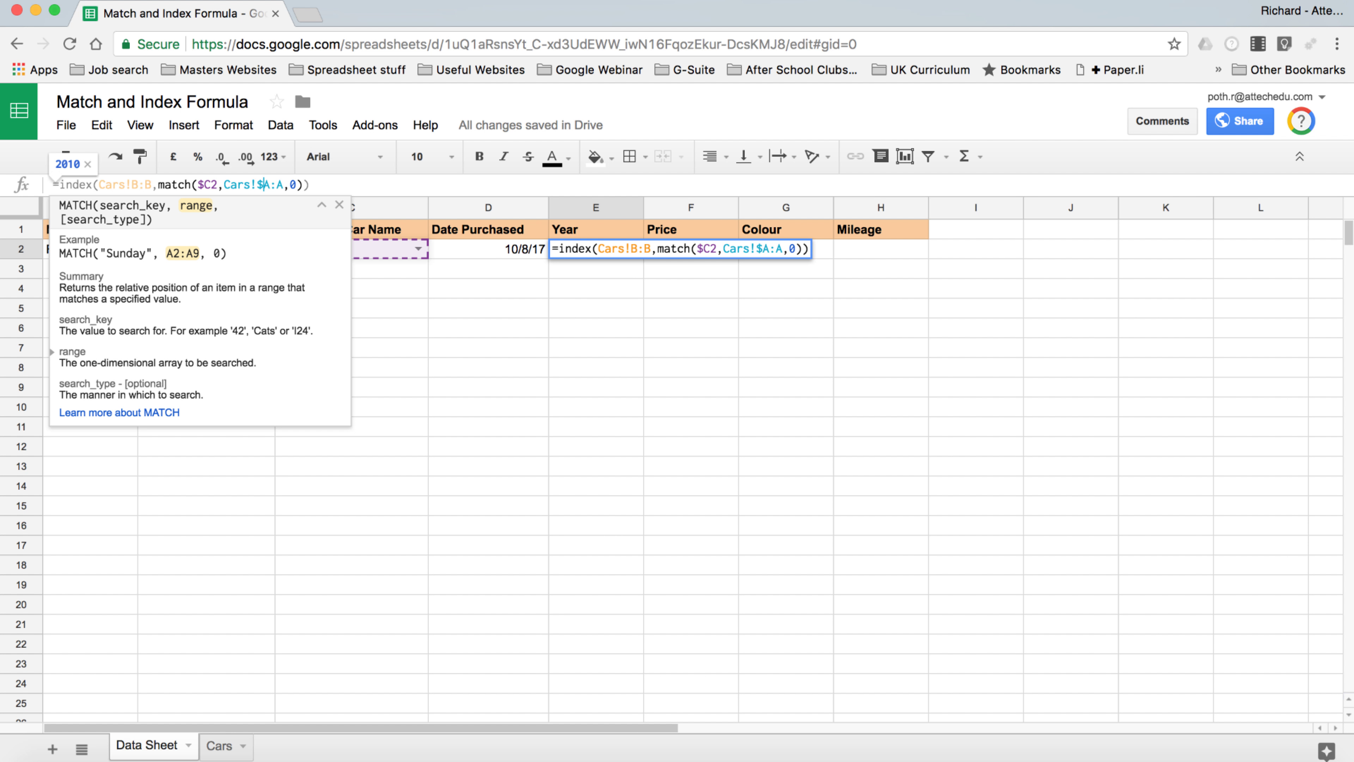
{"action": "left_click", "coordinate": [277, 184]}
{"action": "type", "text": "$"}
{"action": "left_click", "coordinate": [365, 332]}
{"action": "left_click", "coordinate": [348, 245]}
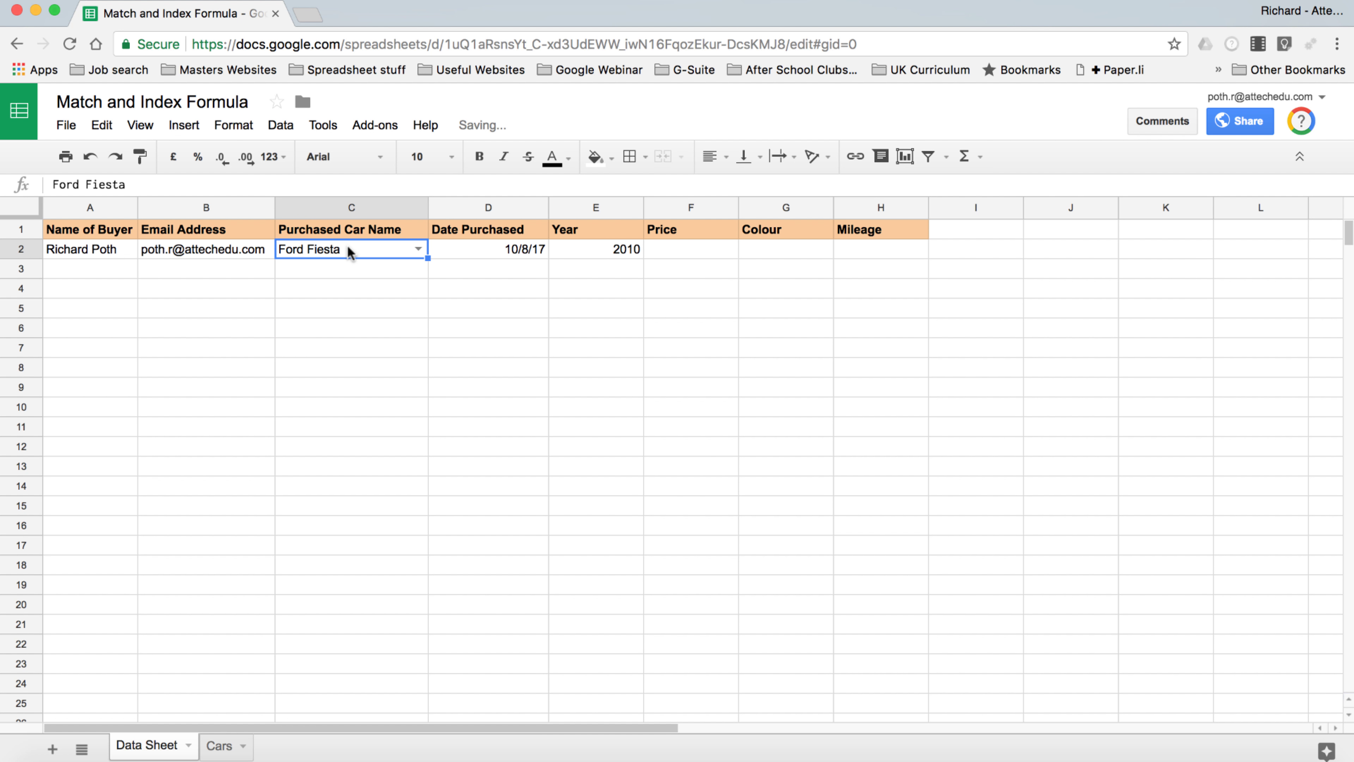
Copy E2's locked lookup to H2, showing 11000, Red and 25000 for the Ford Fiesta
{"action": "left_click", "coordinate": [602, 251]}
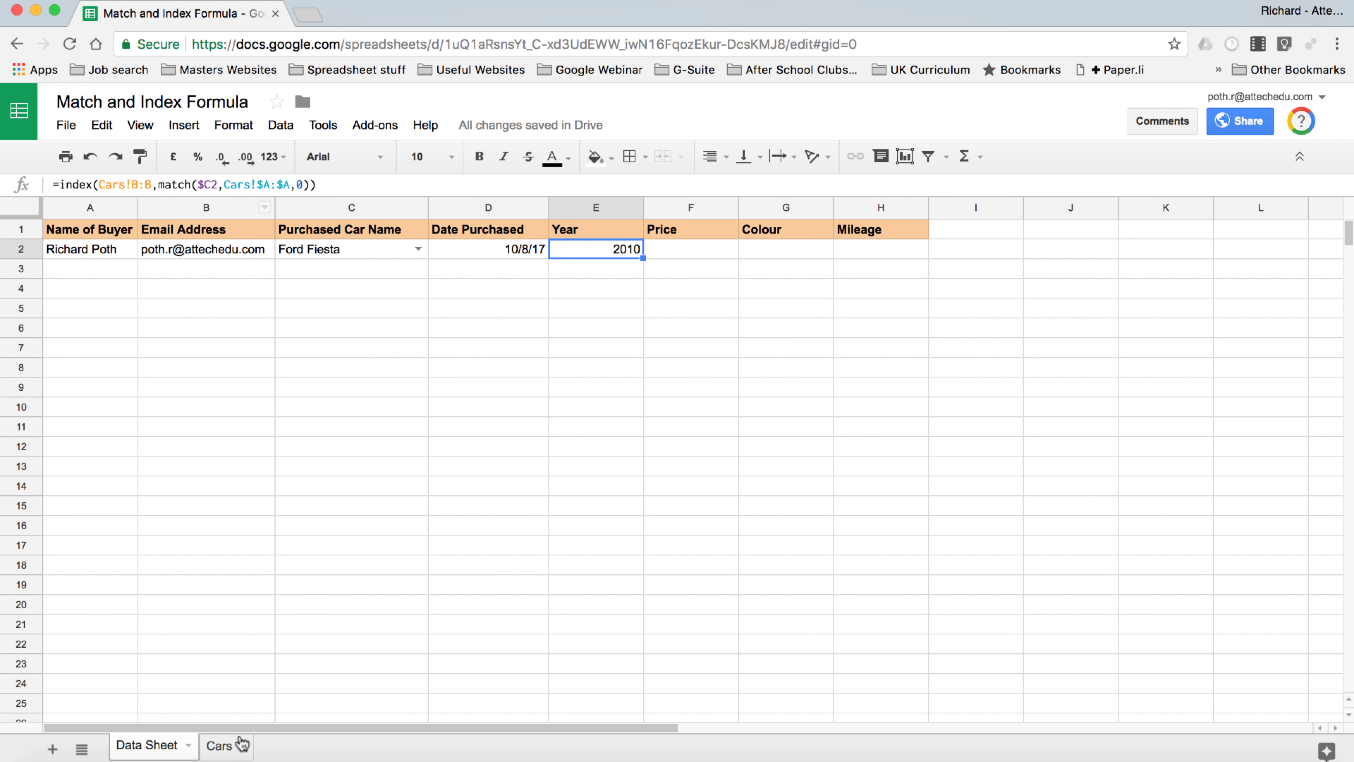
{"action": "left_click", "coordinate": [219, 745]}
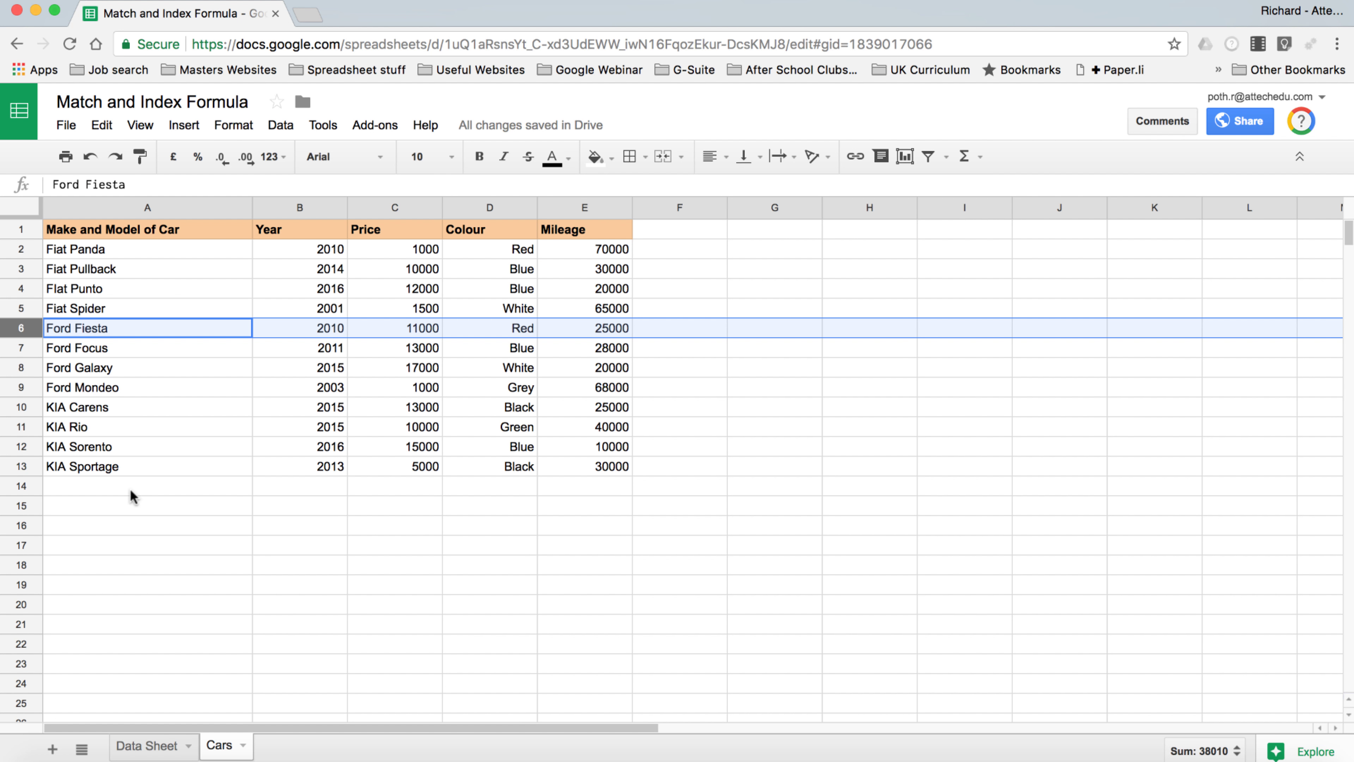
{"action": "left_click", "coordinate": [141, 746]}
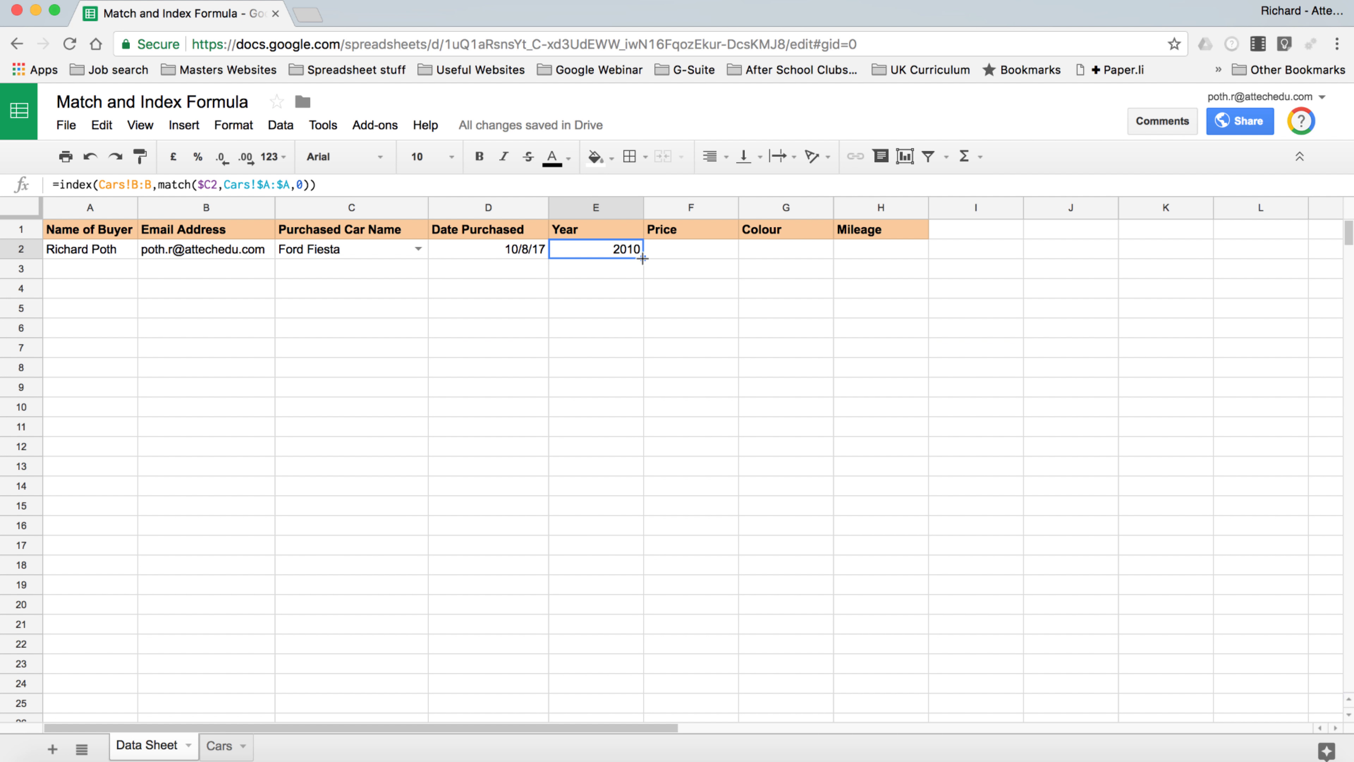
{"action": "left_click_drag", "start_coordinate": [642, 258], "coordinate": [889, 254]}
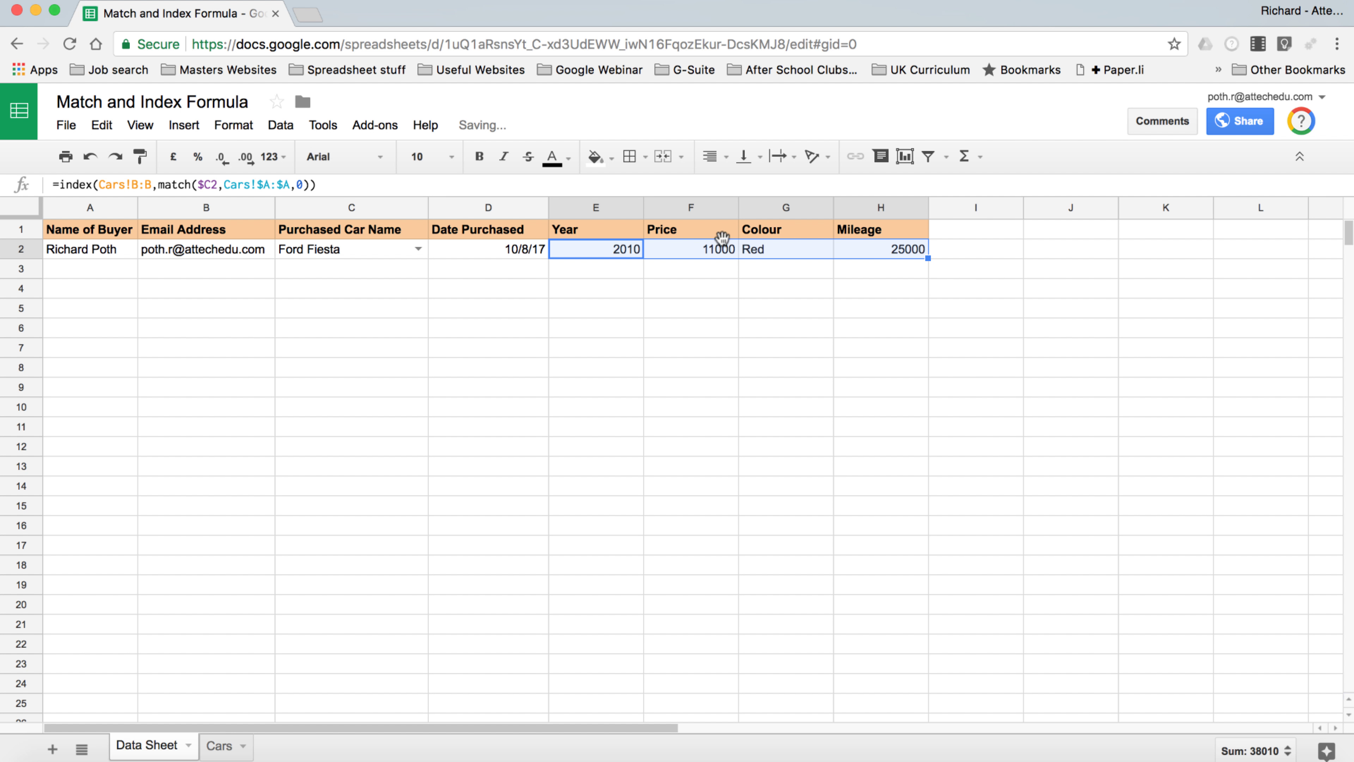
{"action": "left_click", "coordinate": [687, 249]}
{"action": "key", "text": "Right"}
{"action": "key", "text": "Right"}
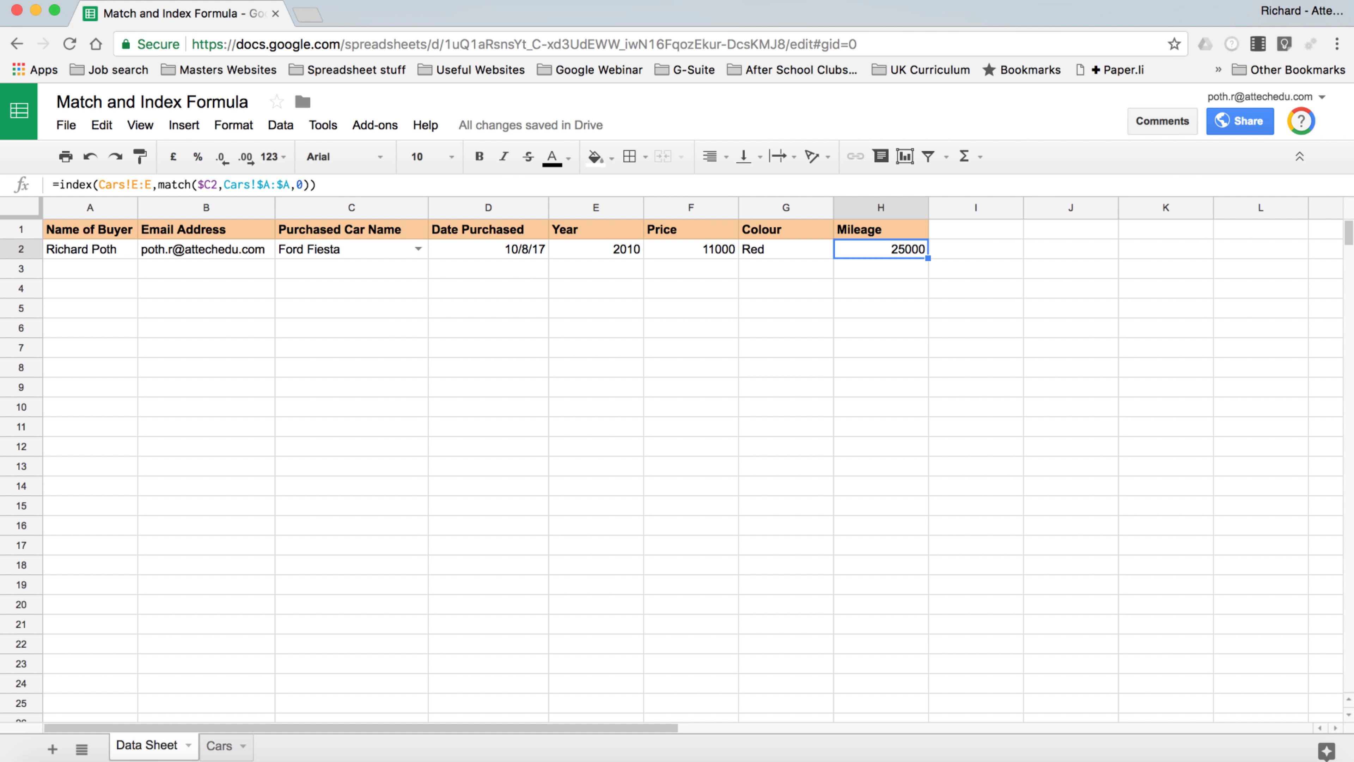
{"action": "key", "text": "Left"}
{"action": "key", "text": "Left"}
{"action": "key", "text": "Left"}
{"action": "key", "text": "Left"}
{"action": "key", "text": "Left"}
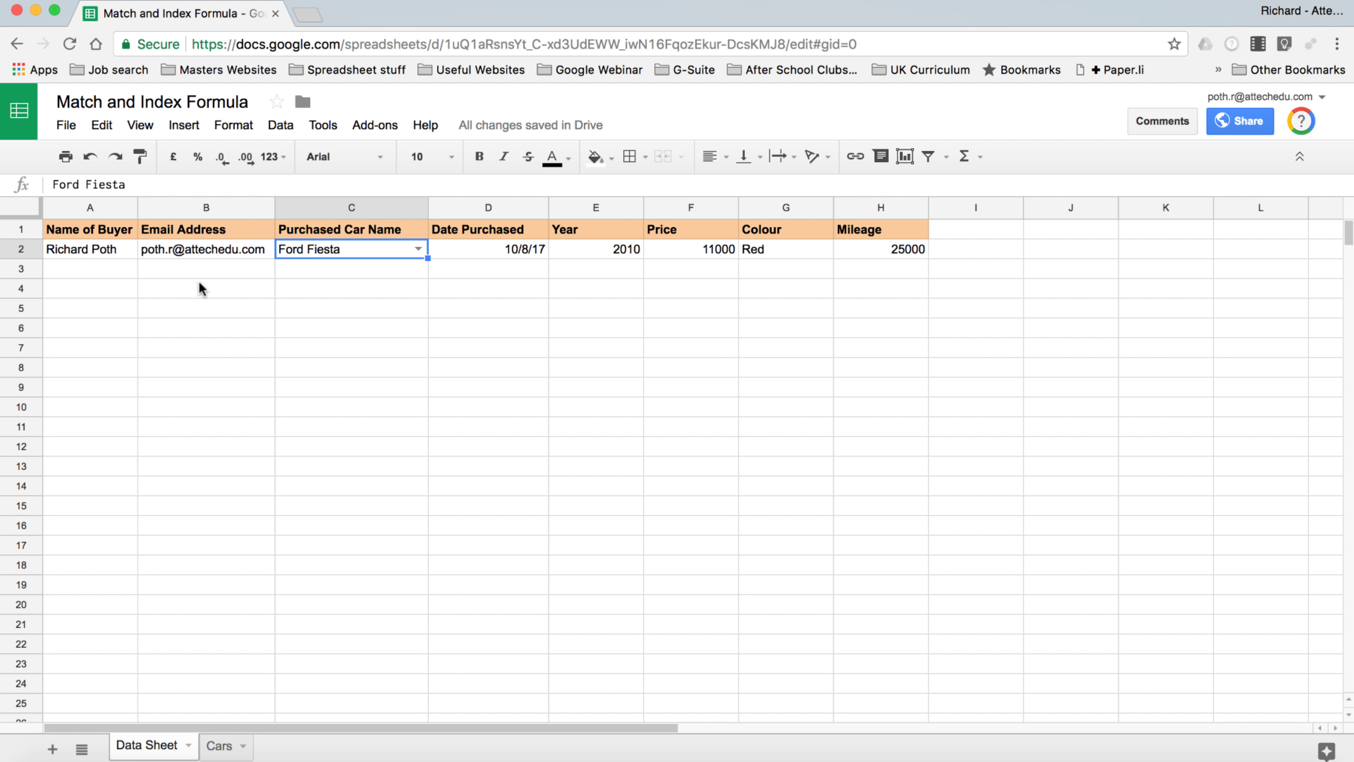
Enter the second buyer's name in A3 and copy the e-mail from B2 down to B3
{"action": "left_click", "coordinate": [78, 264]}
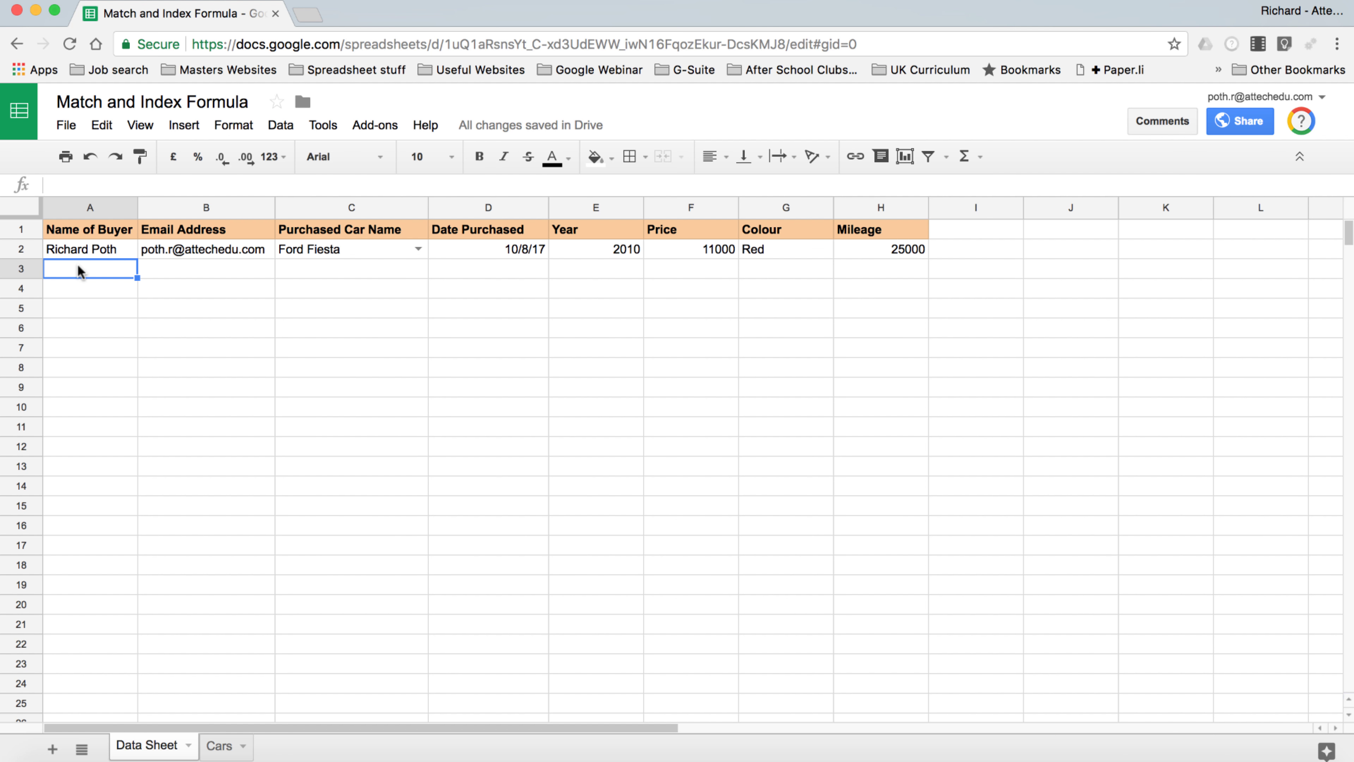
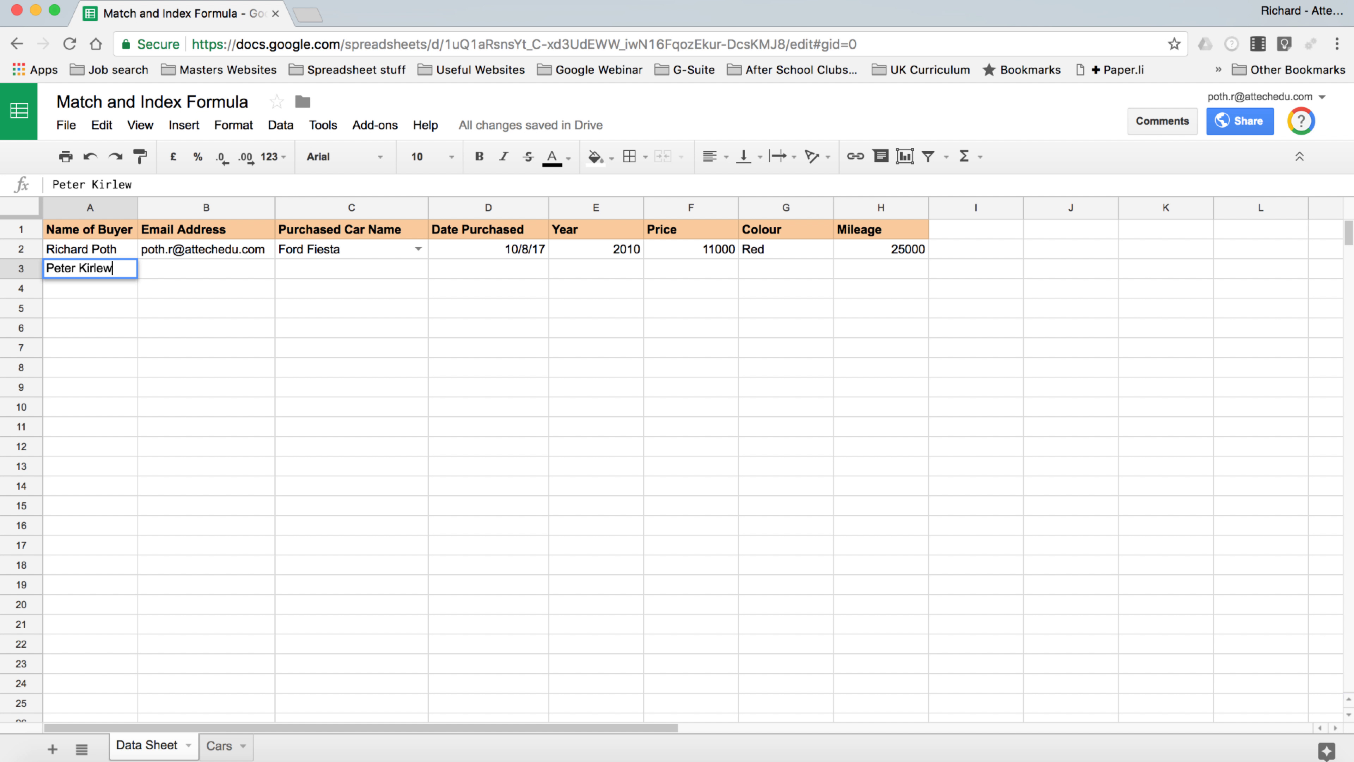
{"action": "key", "text": "Tab"}
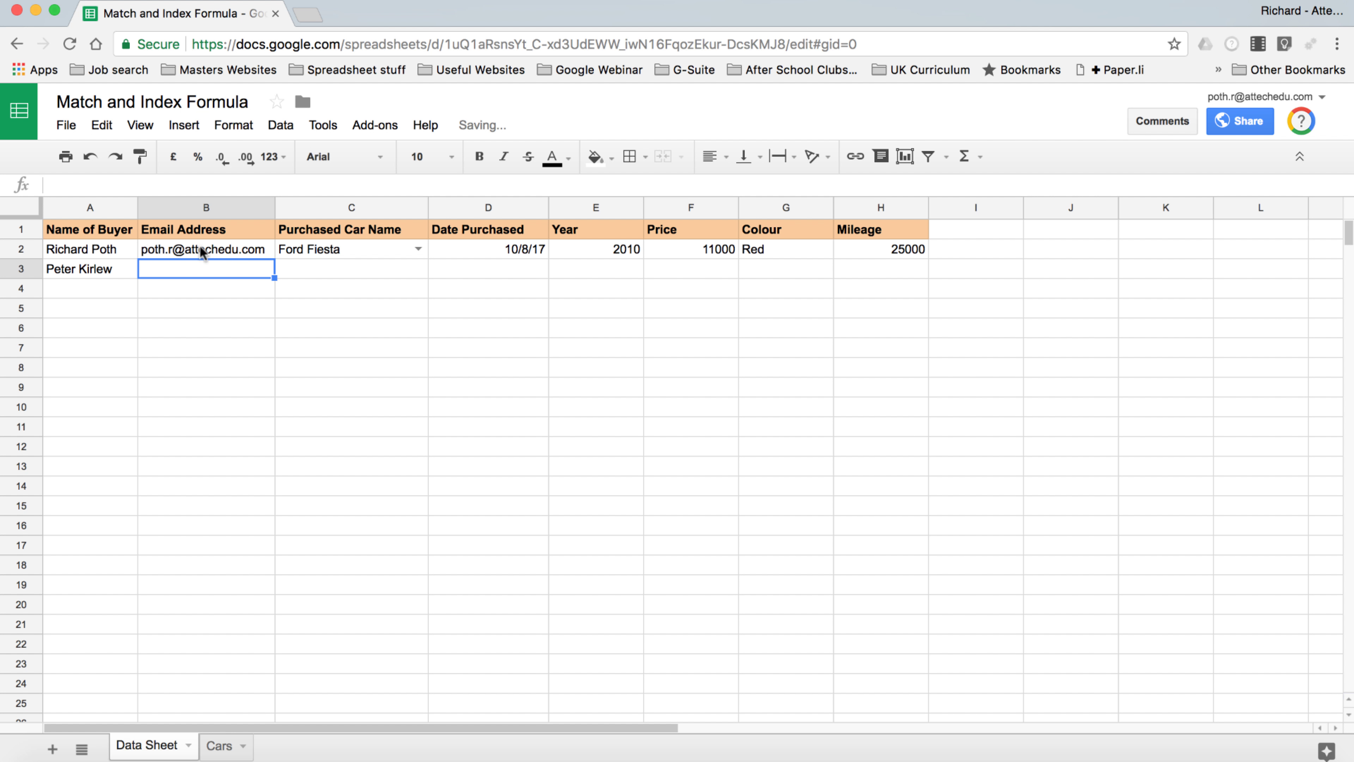
{"action": "left_click", "coordinate": [264, 247]}
{"action": "left_click_drag", "start_coordinate": [275, 261], "coordinate": [275, 278]}
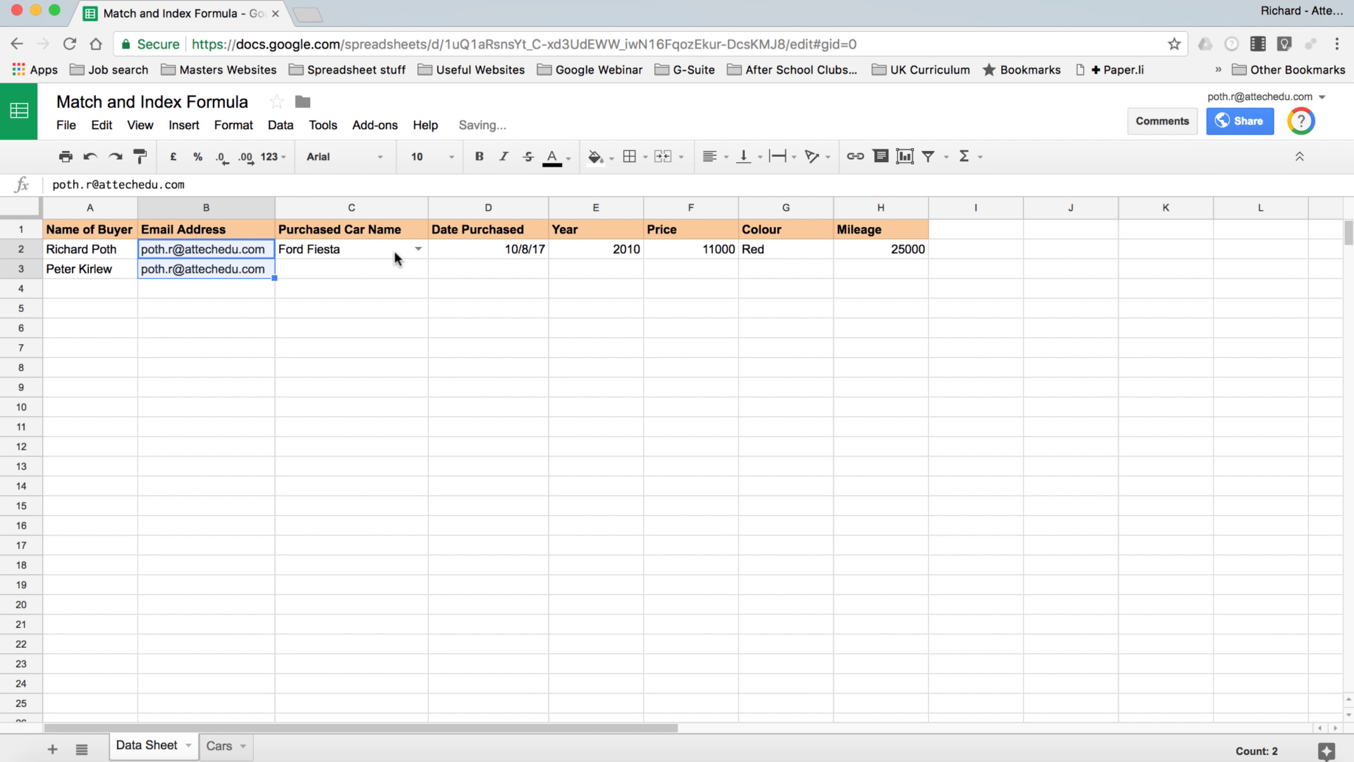
Fill C2:H2 down to row 3 and set C3 to Ford Galaxy (2015, 17000, White, 20000)
{"action": "left_click", "coordinate": [372, 252]}
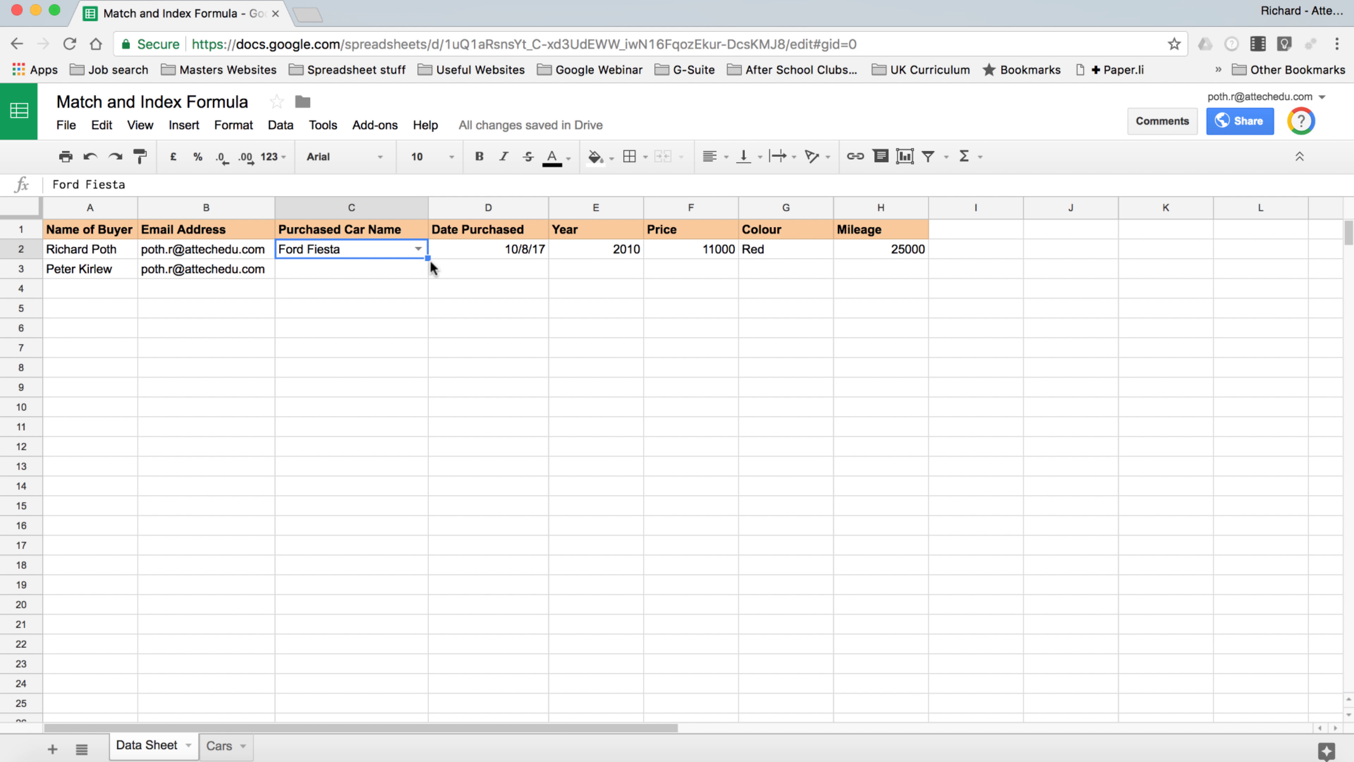
{"action": "left_click_drag", "start_coordinate": [360, 250], "coordinate": [932, 278]}
{"action": "left_click", "coordinate": [417, 266]}
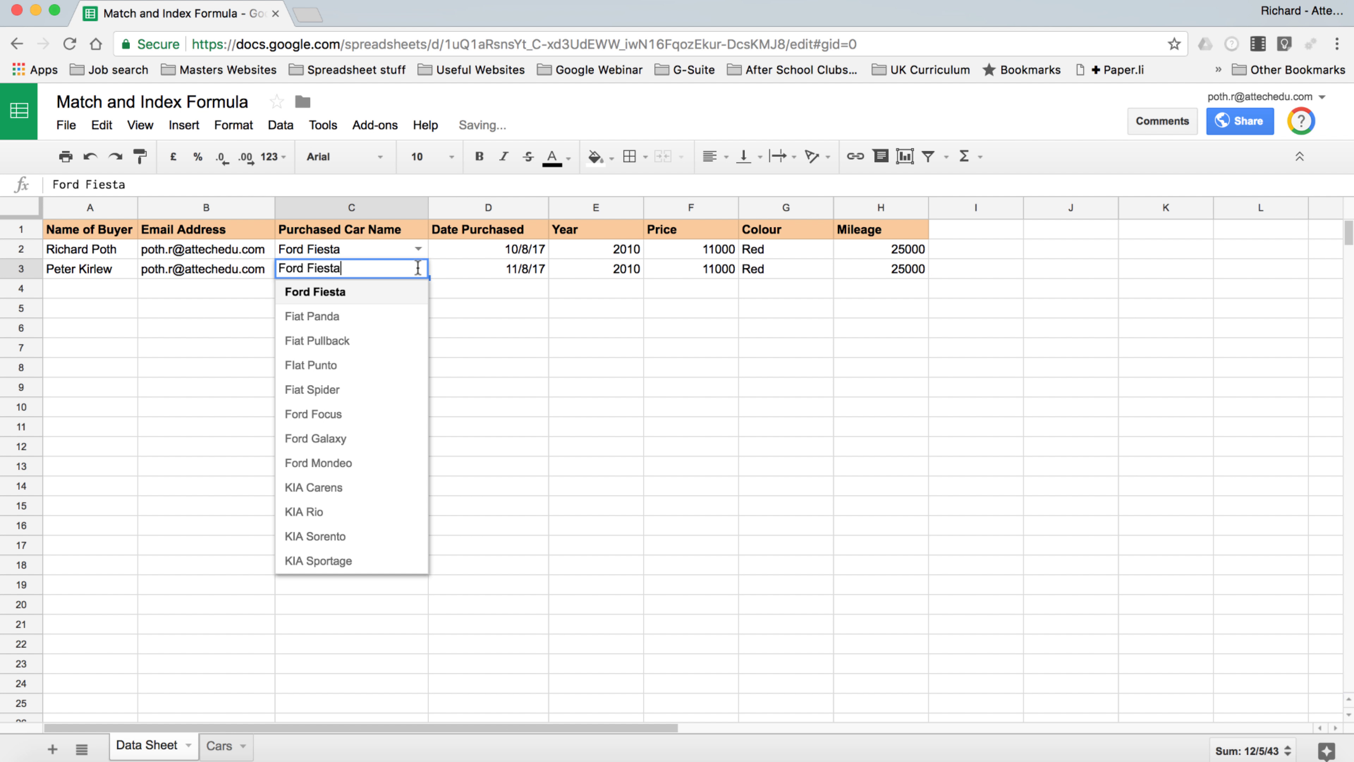
{"action": "left_click", "coordinate": [359, 438]}
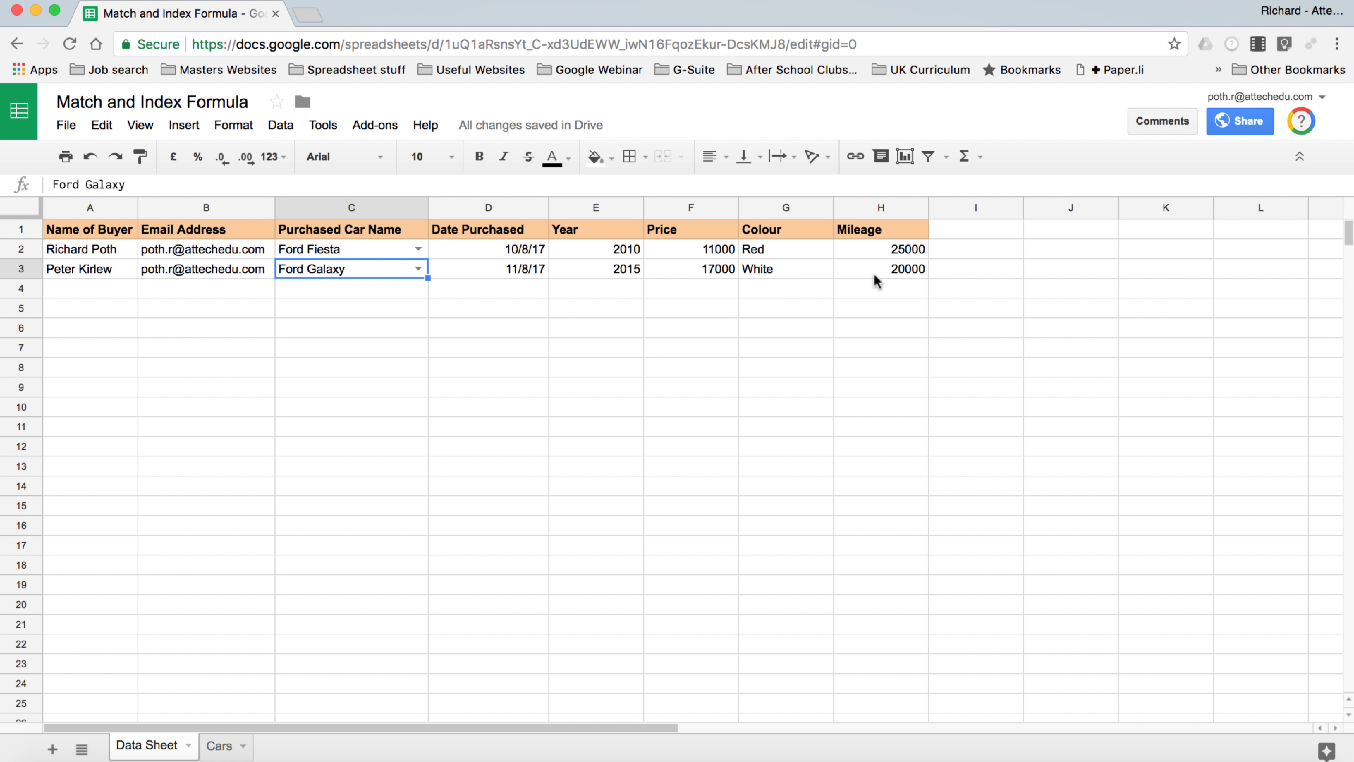
{"action": "left_click", "coordinate": [223, 747]}
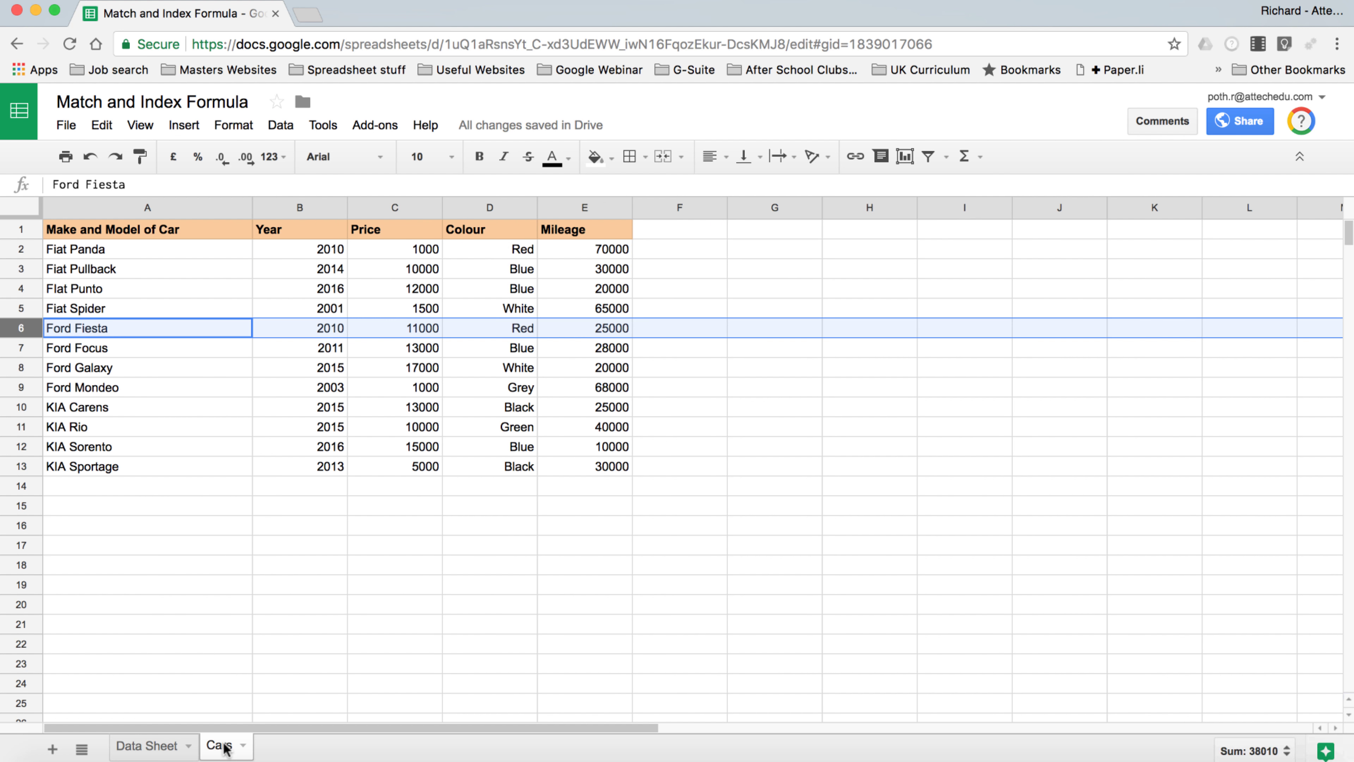
{"action": "left_click", "coordinate": [20, 368]}
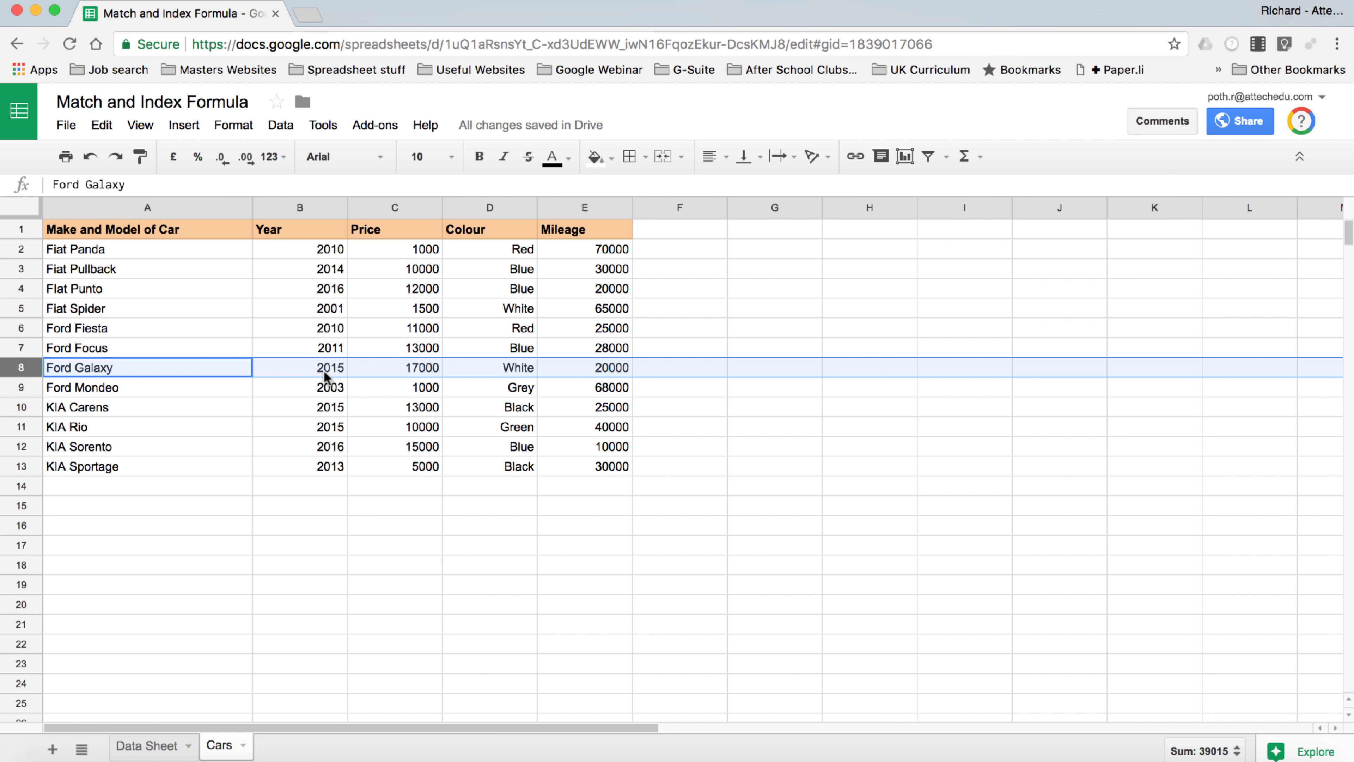
{"action": "left_click", "coordinate": [146, 746]}
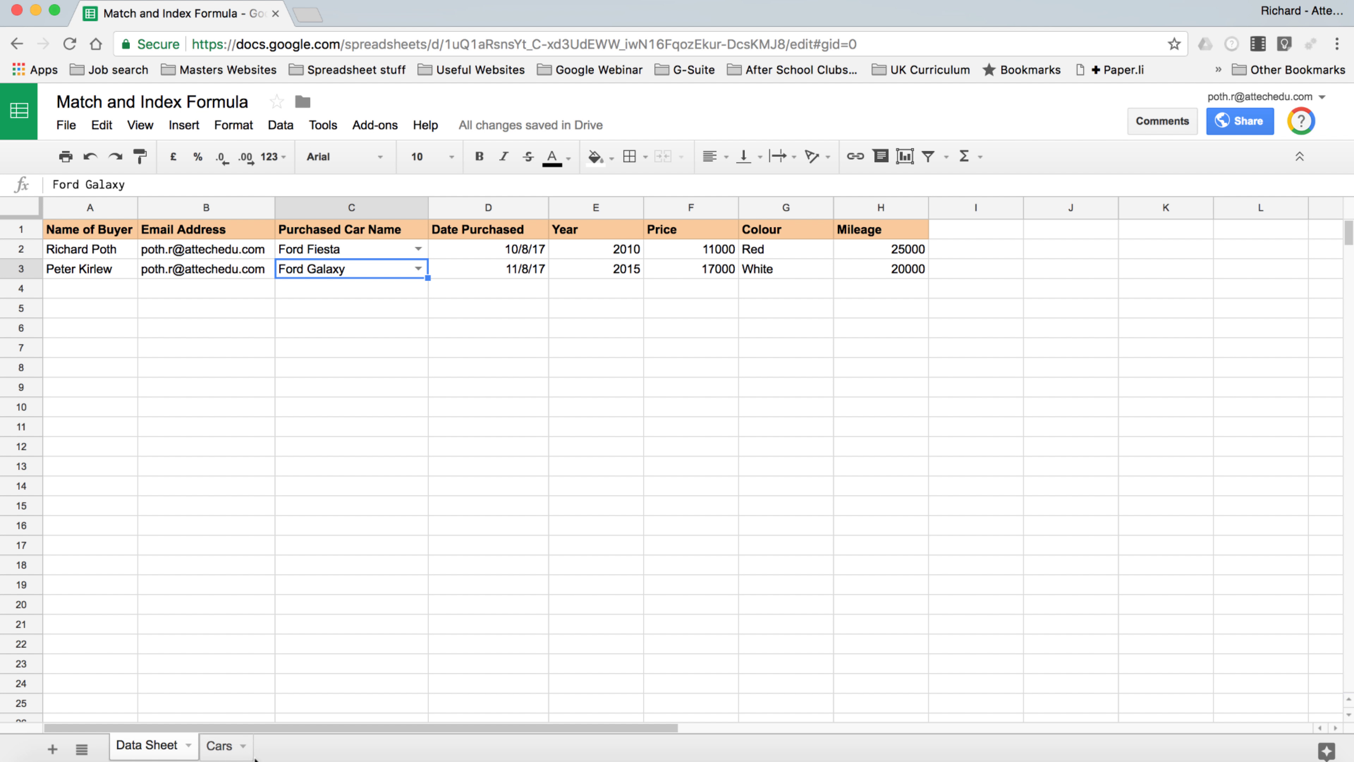
{"action": "left_click", "coordinate": [218, 746]}
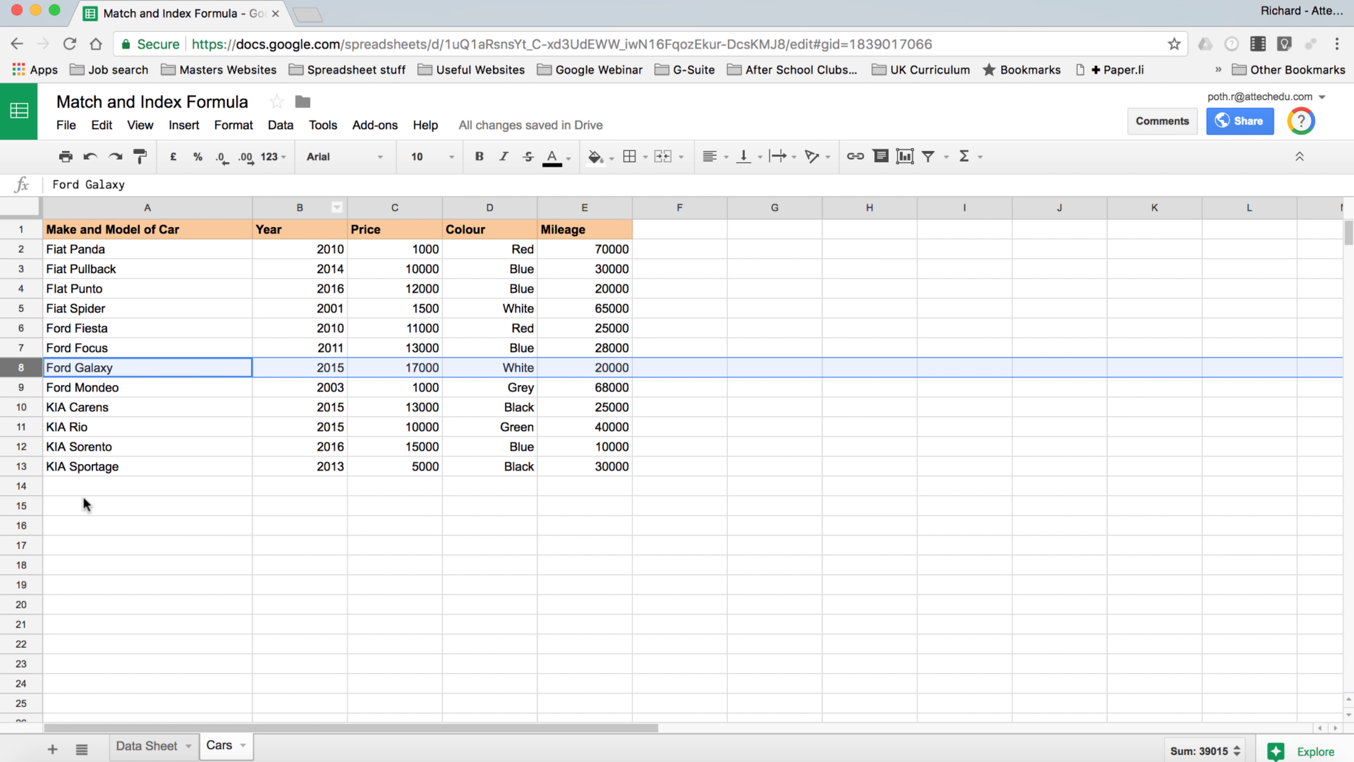
{"action": "left_click", "coordinate": [152, 747]}
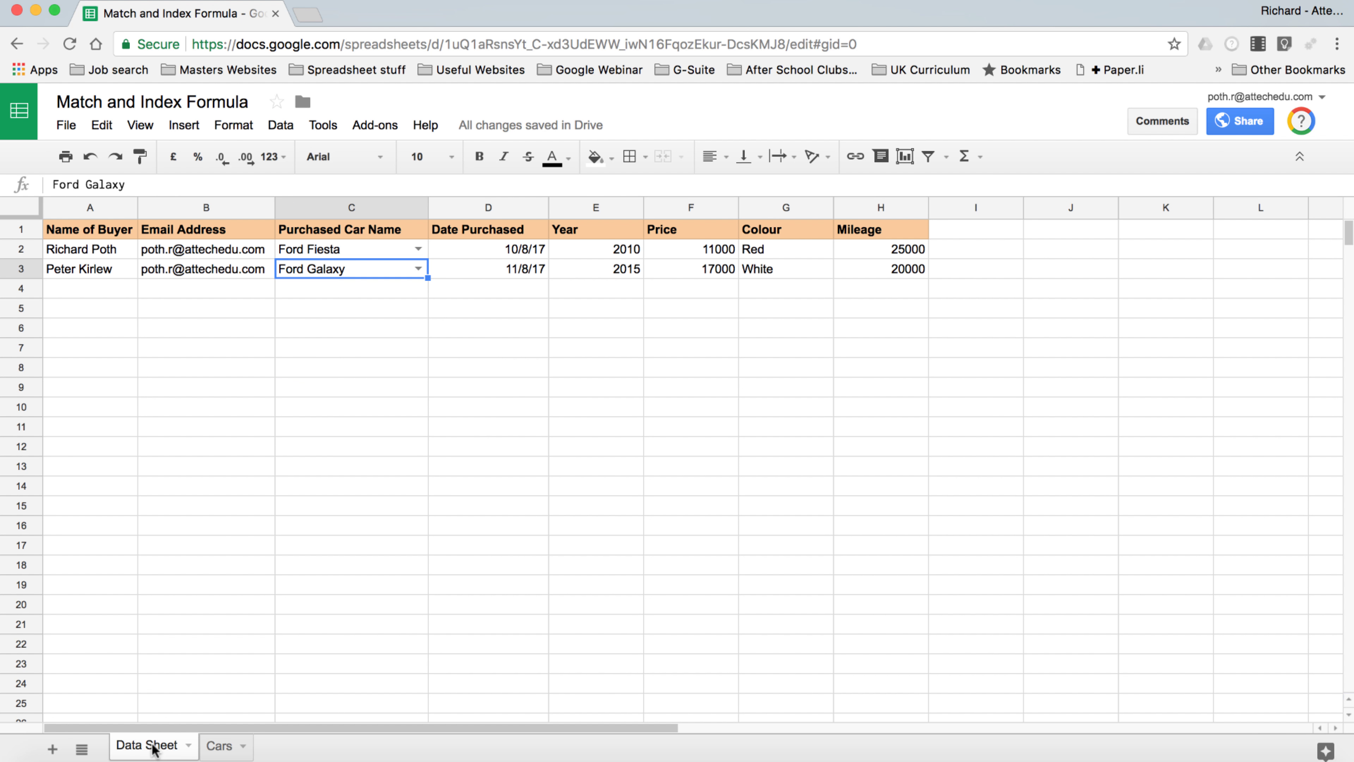